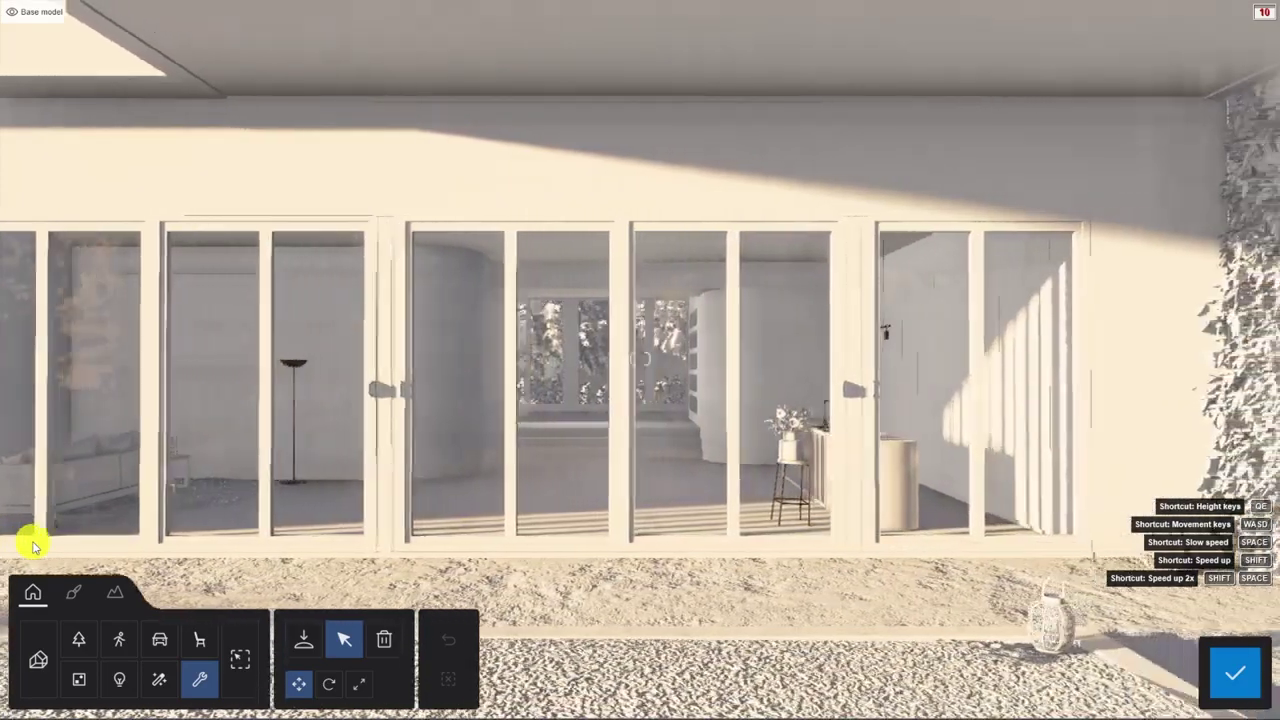
Examine the glazed façade, the overhanging upper volume and the plant-covered wall from different viewpoints in the garden.
mouse_move(32, 545)
mouse_down()
mouse_move(706, 546)
mouse_move(27, 545)
mouse_up()
key(s)
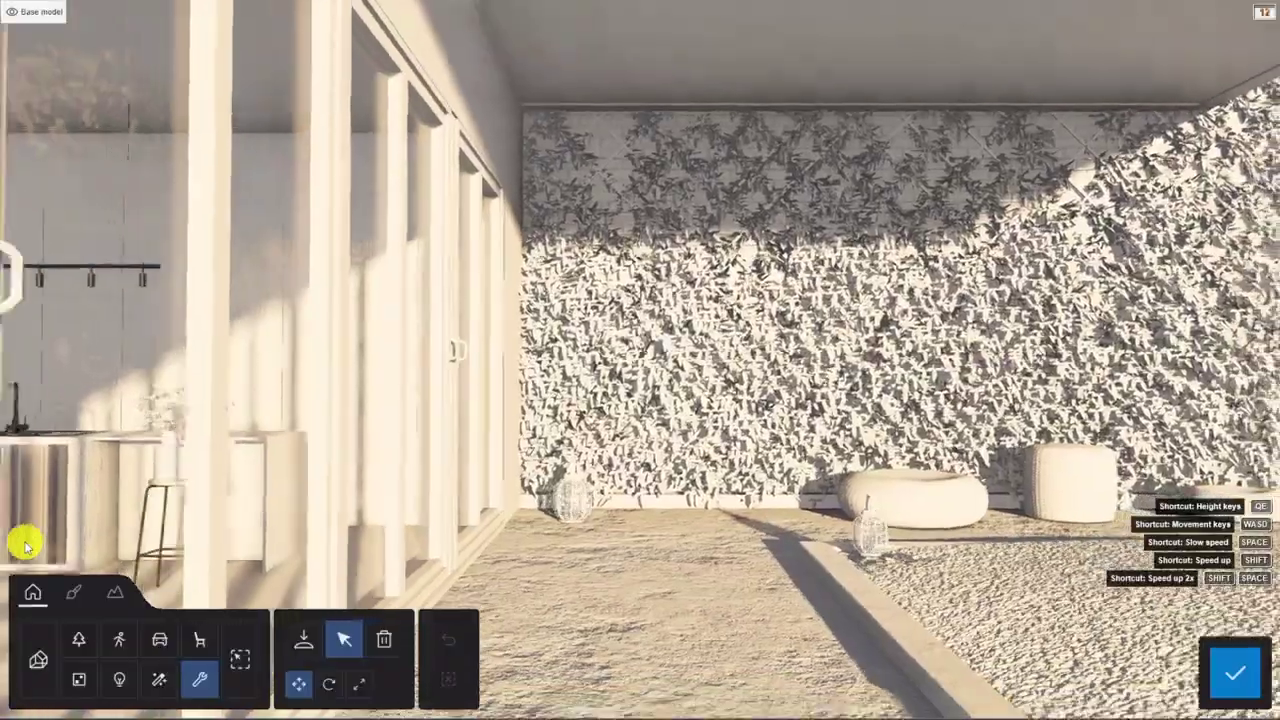
key(s)
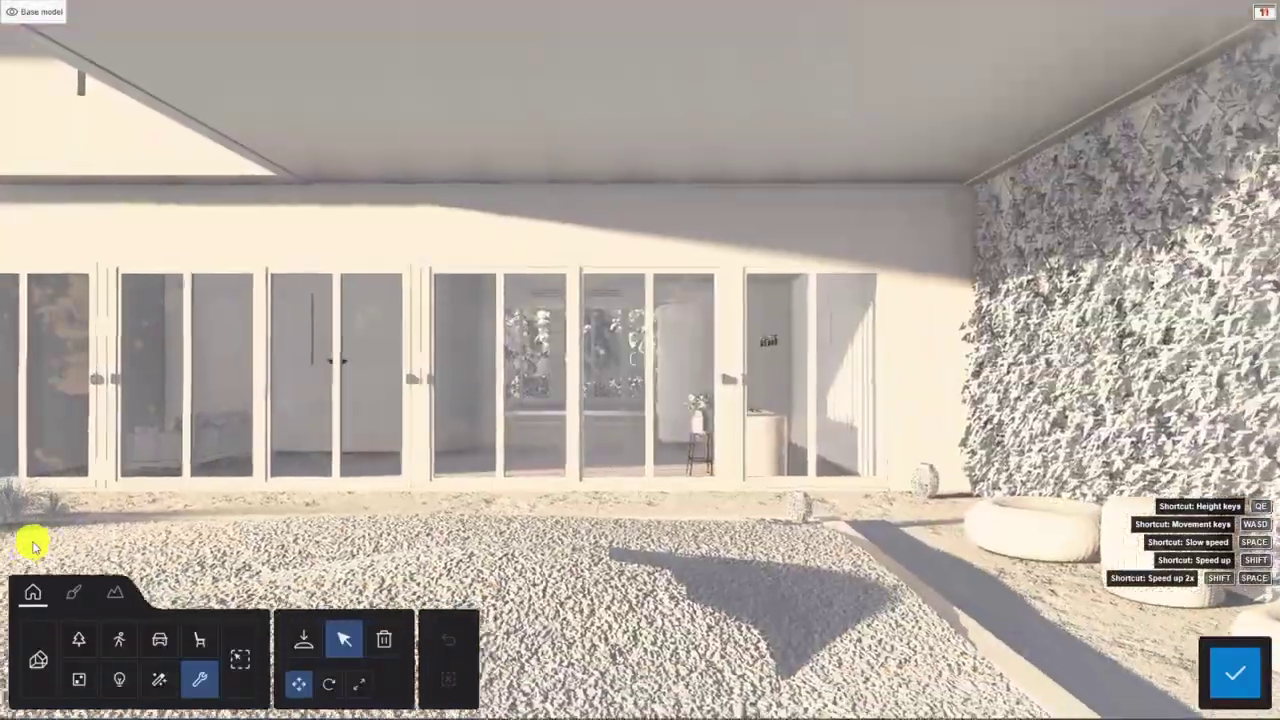
key(s)
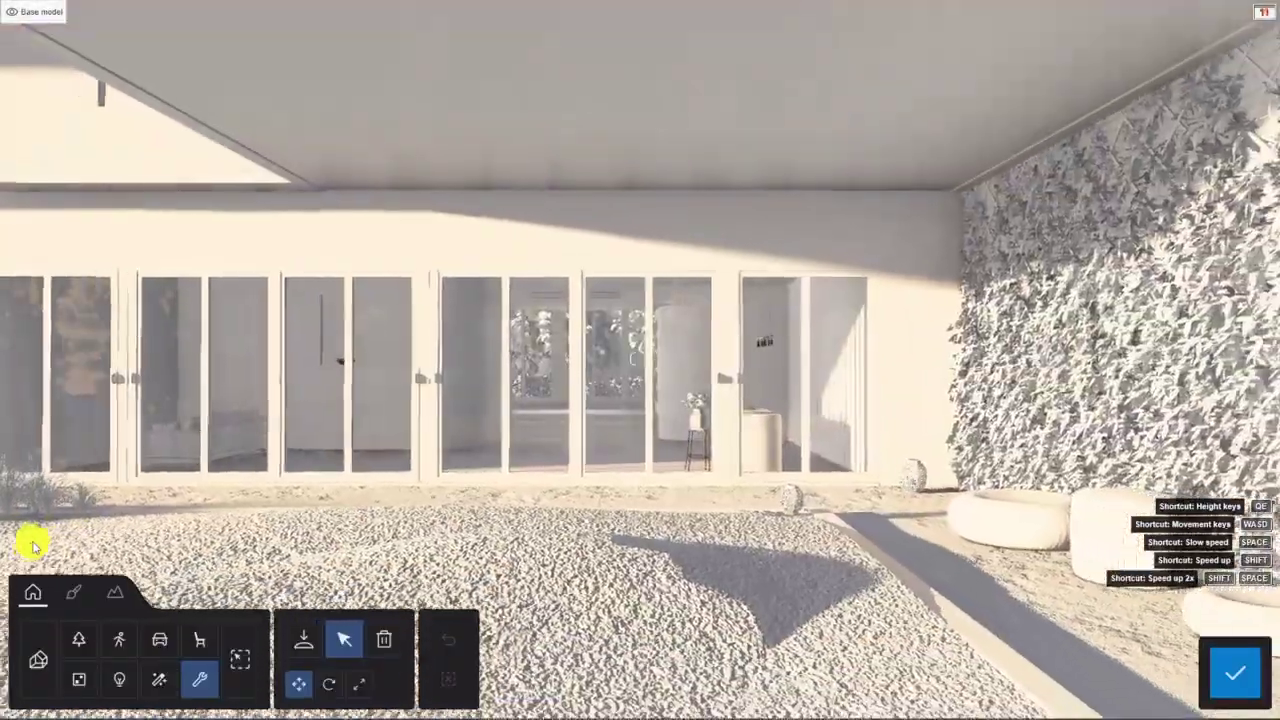
key(s)
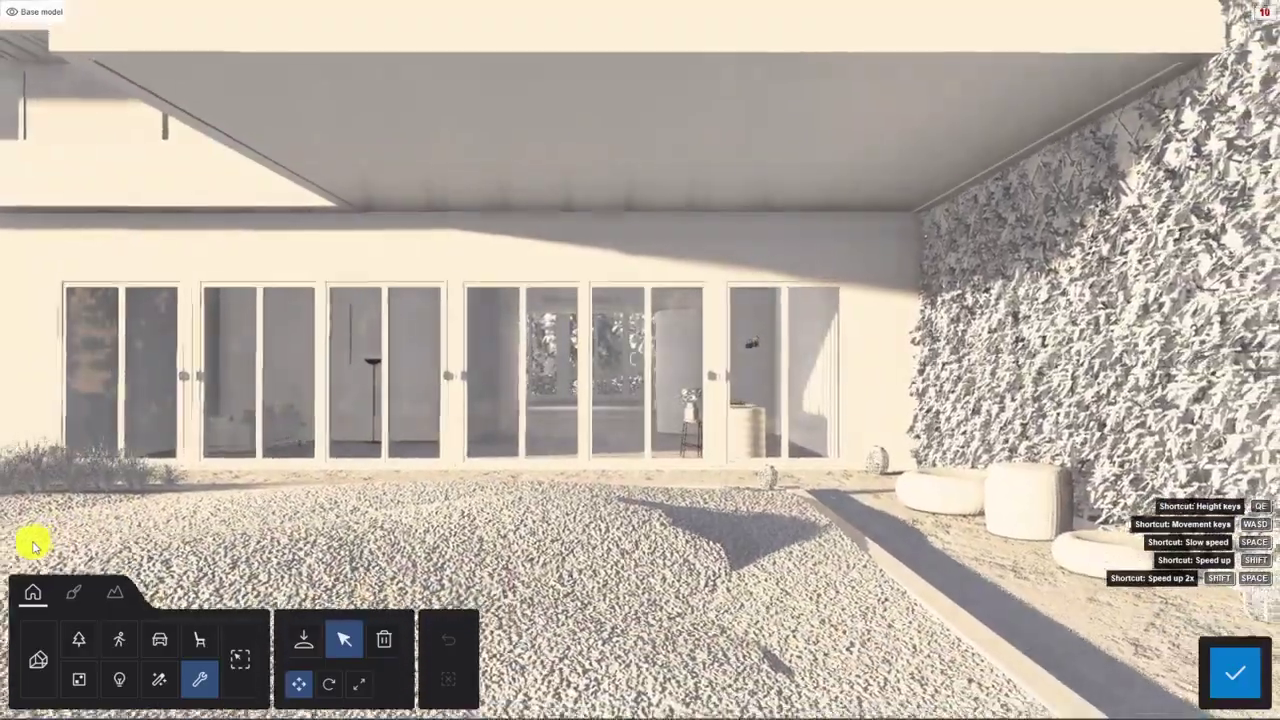
key(s)
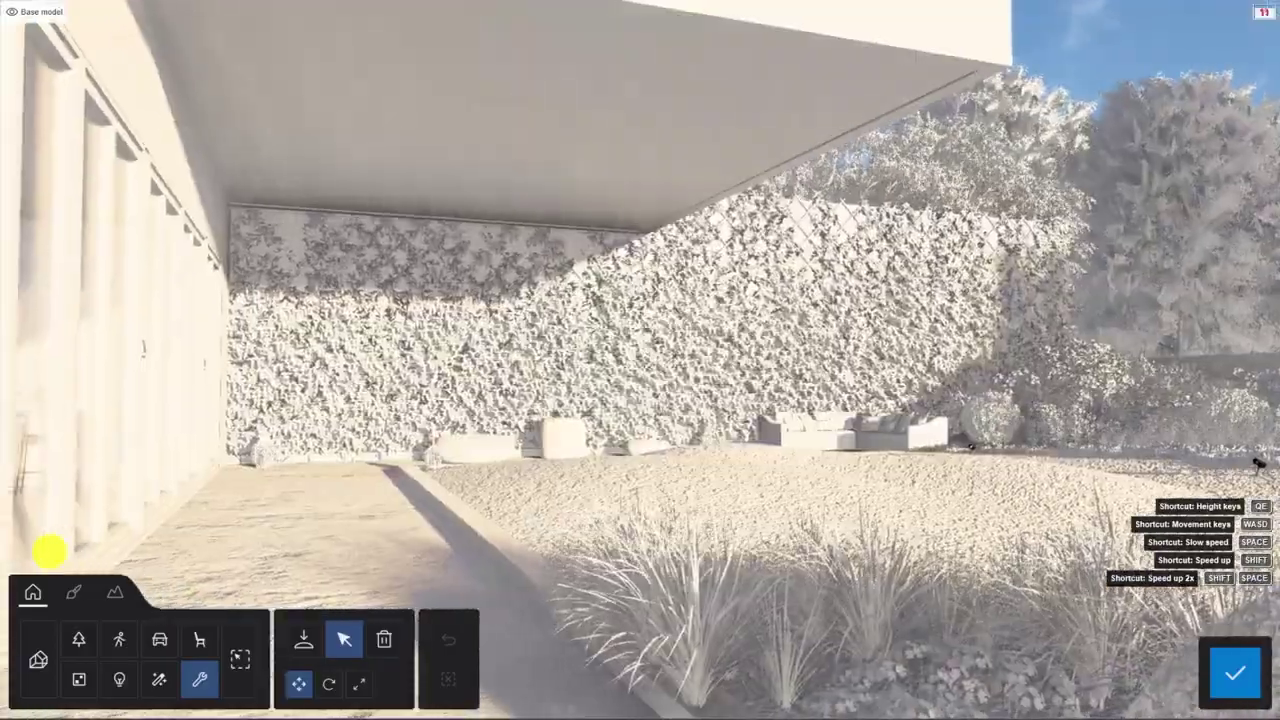
key(a)
key(a)
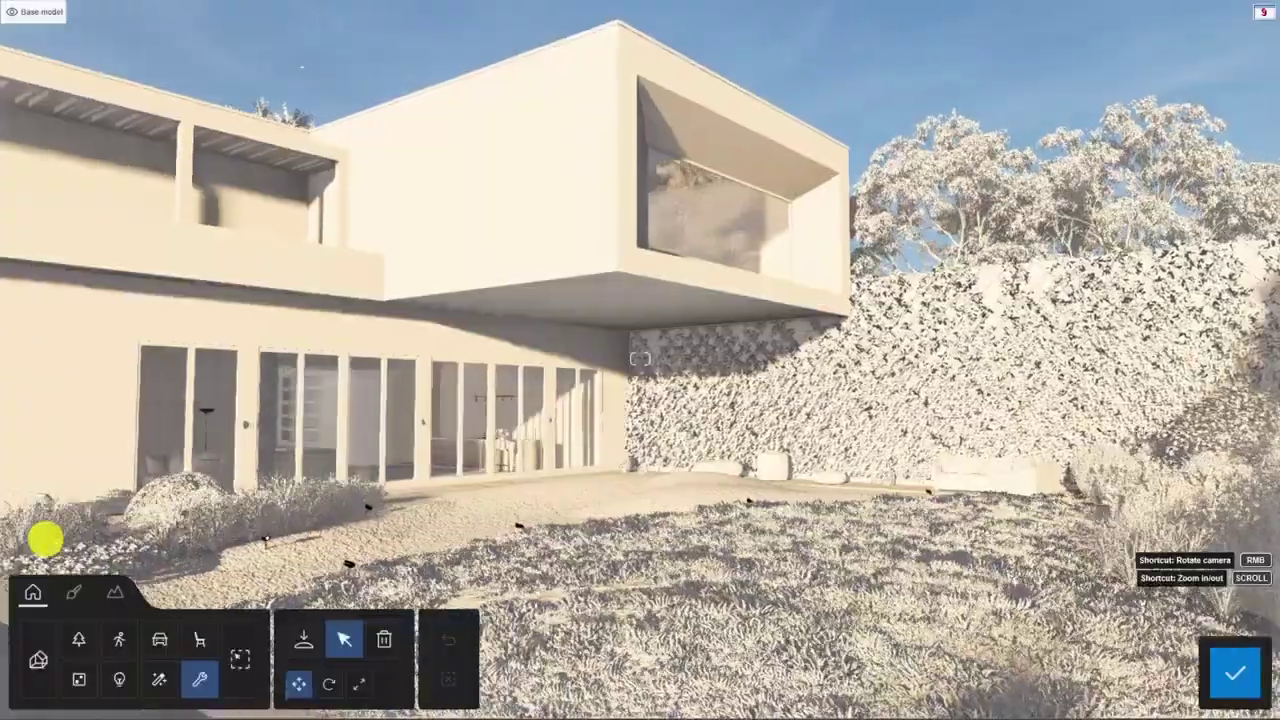
right_drag(45, 538, 45, 538)
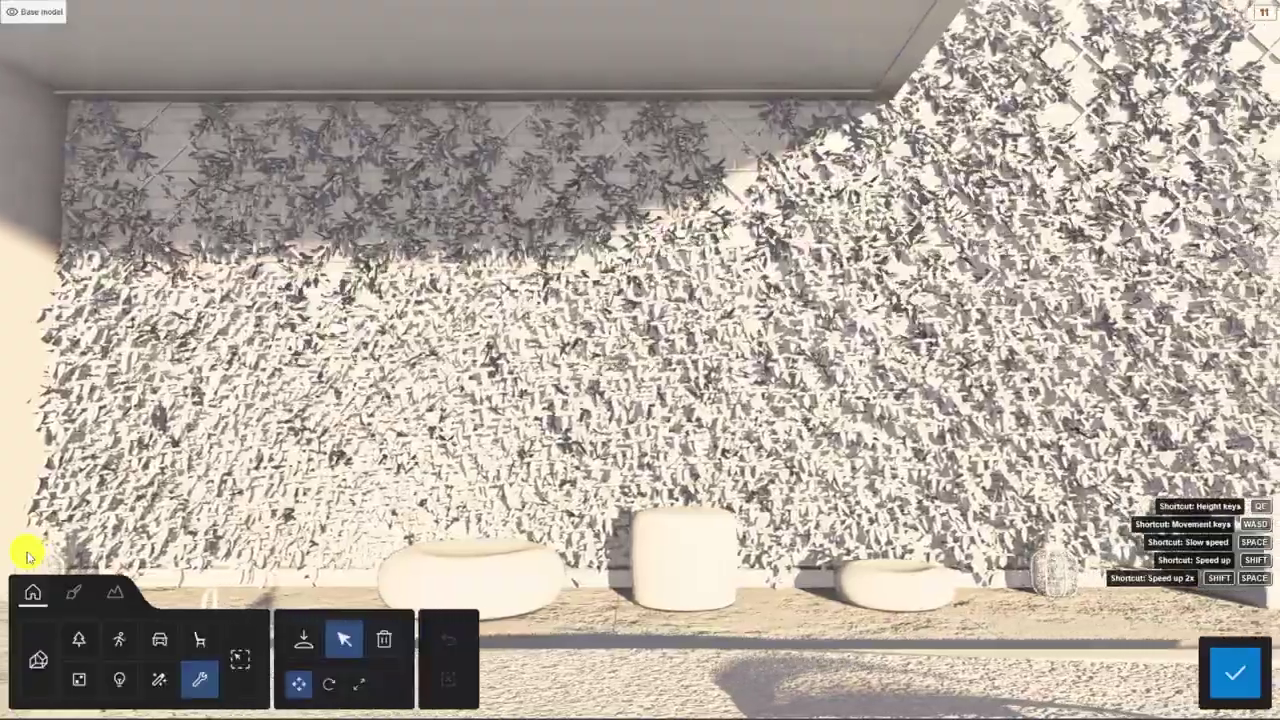
key(d)
key(d)
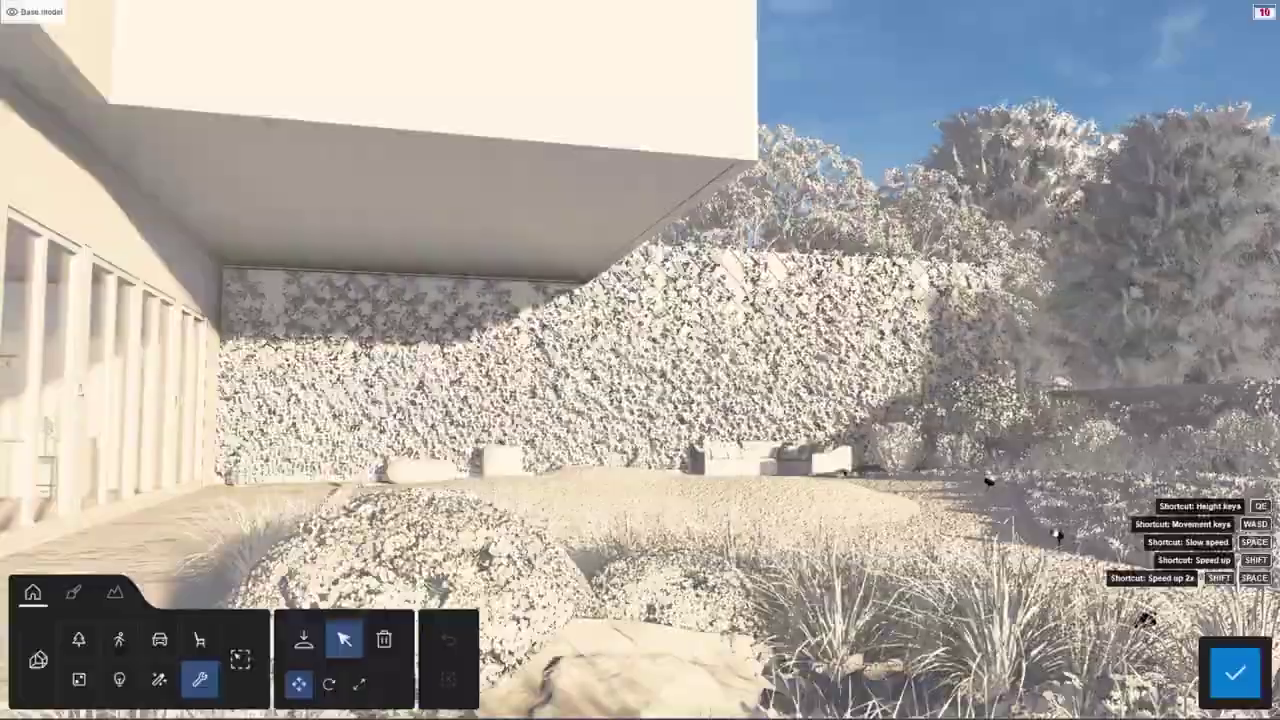
key(e)
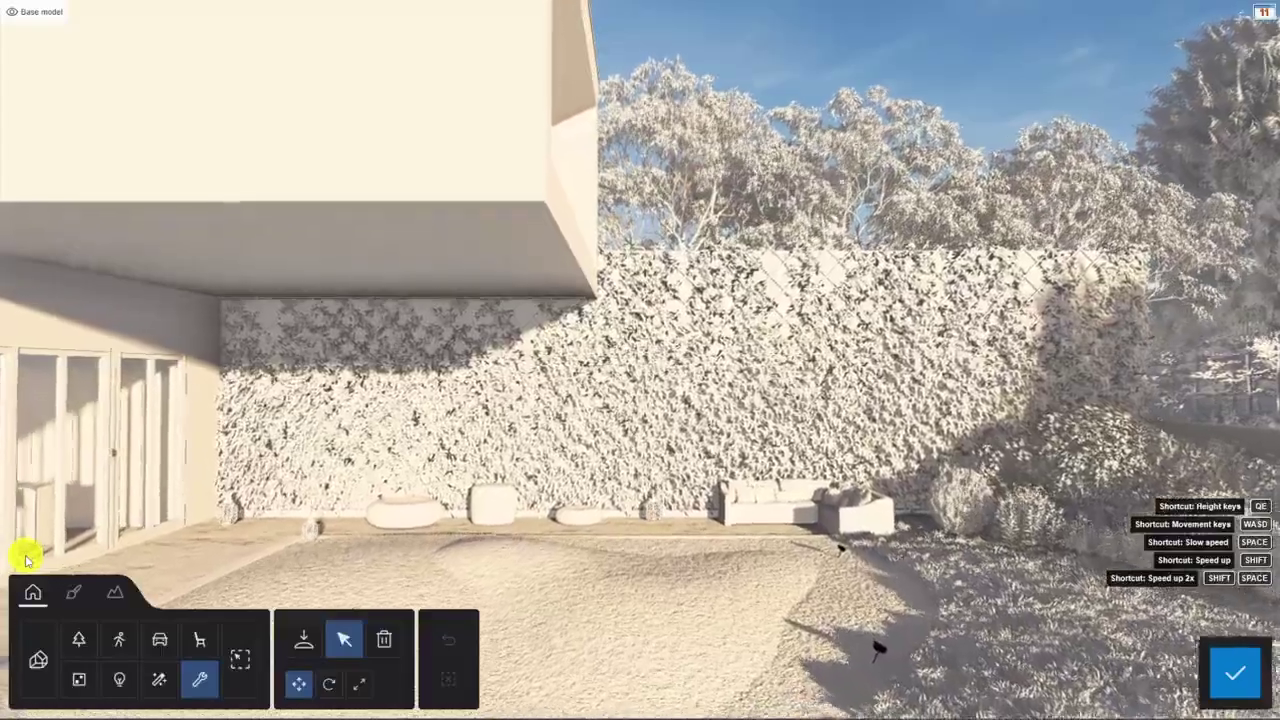
key(w)
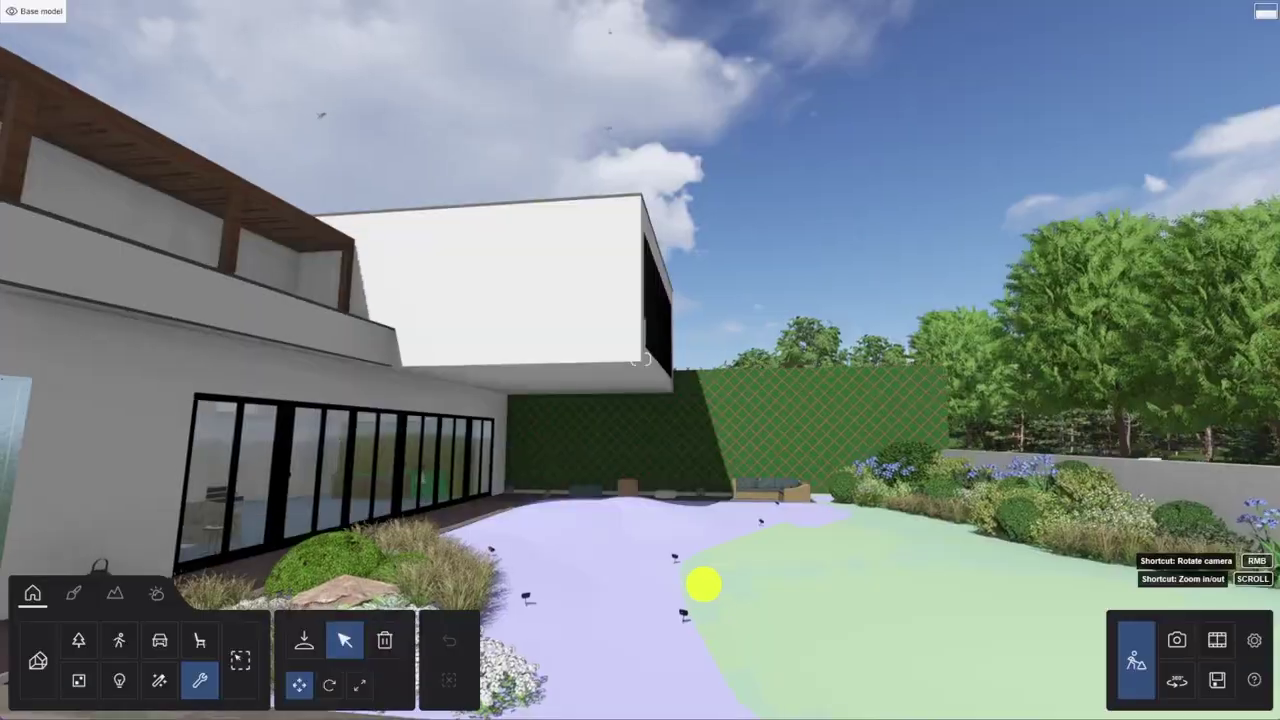
Frame the house's overhanging corner from the garden and start recording a camera clip in the first movie slot.
key(a)
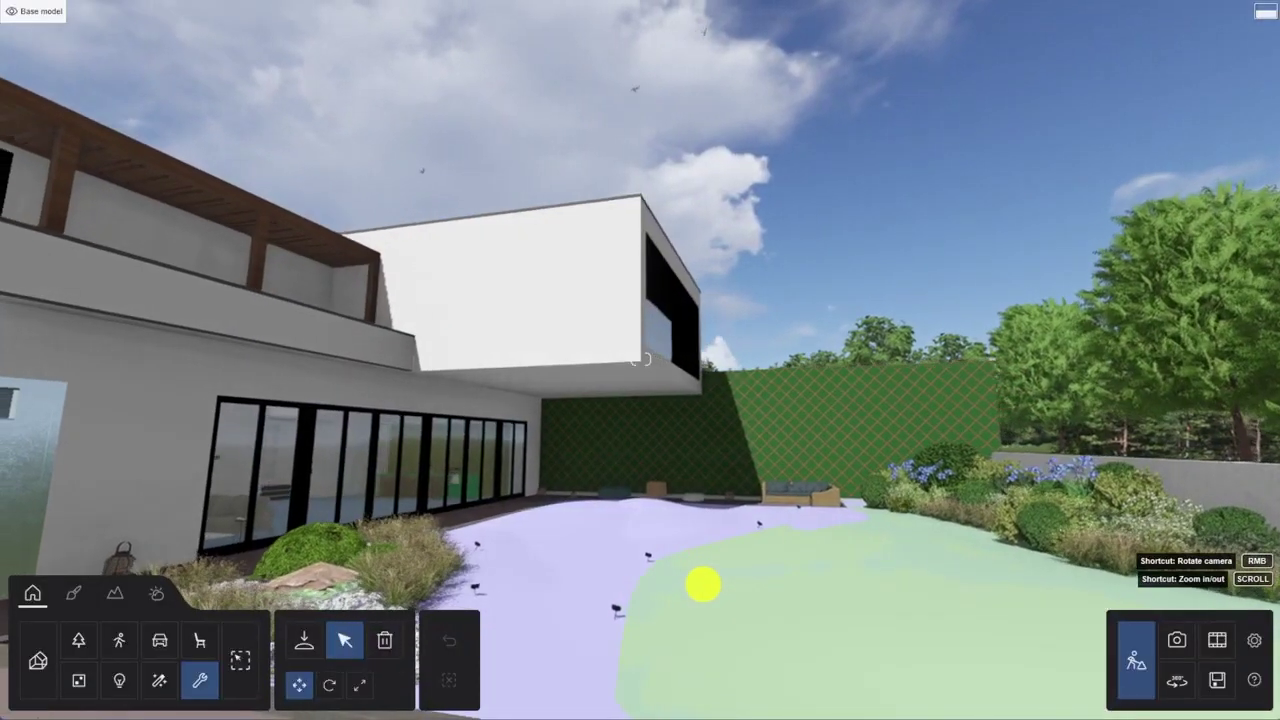
key(a)
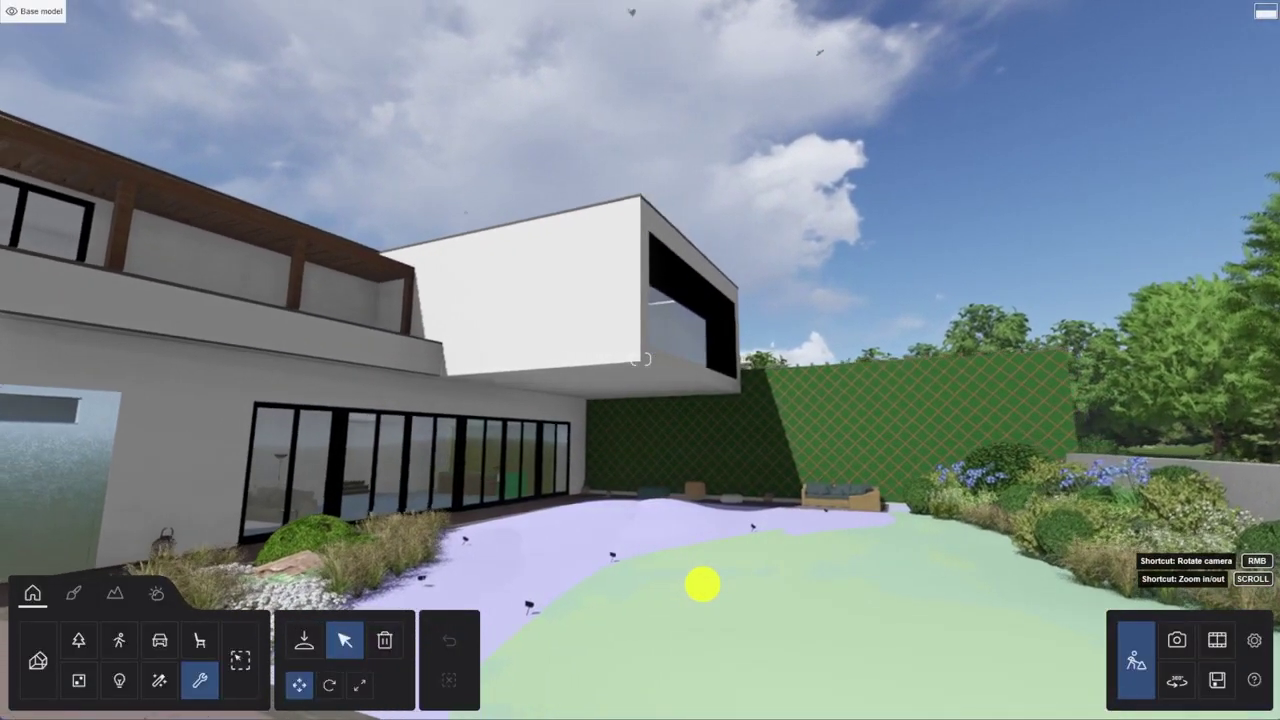
key(a)
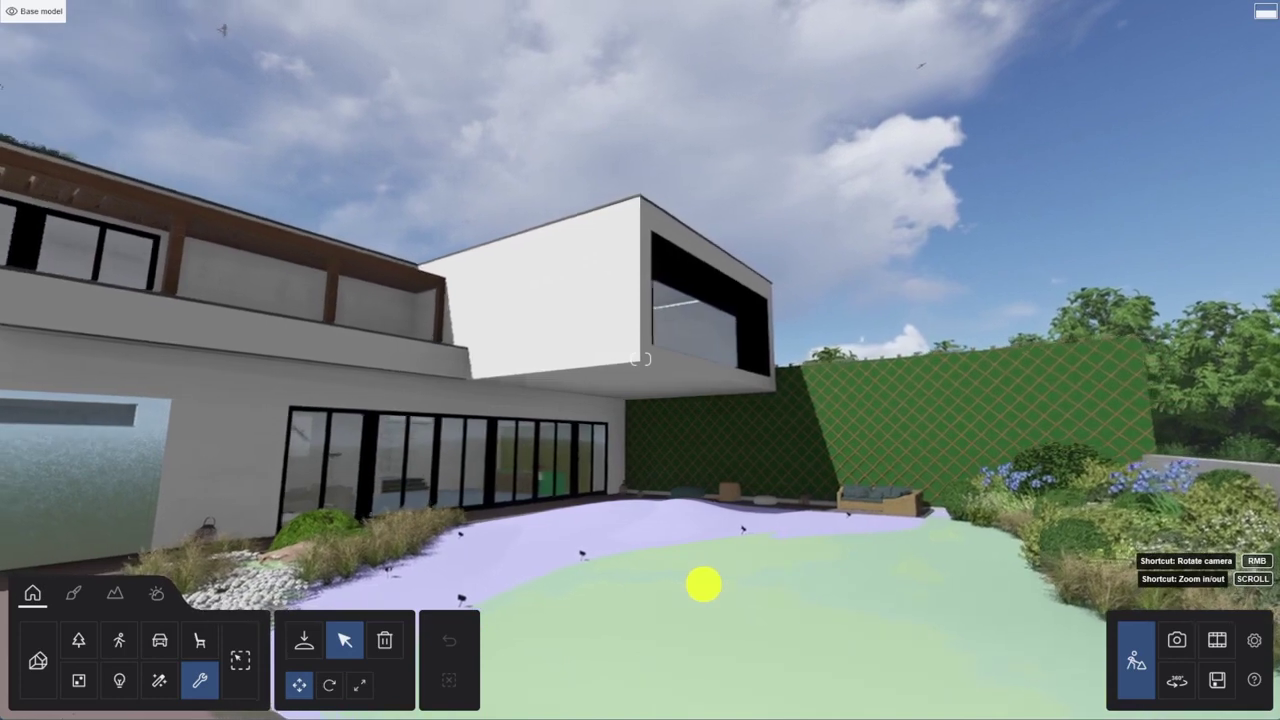
key(a)
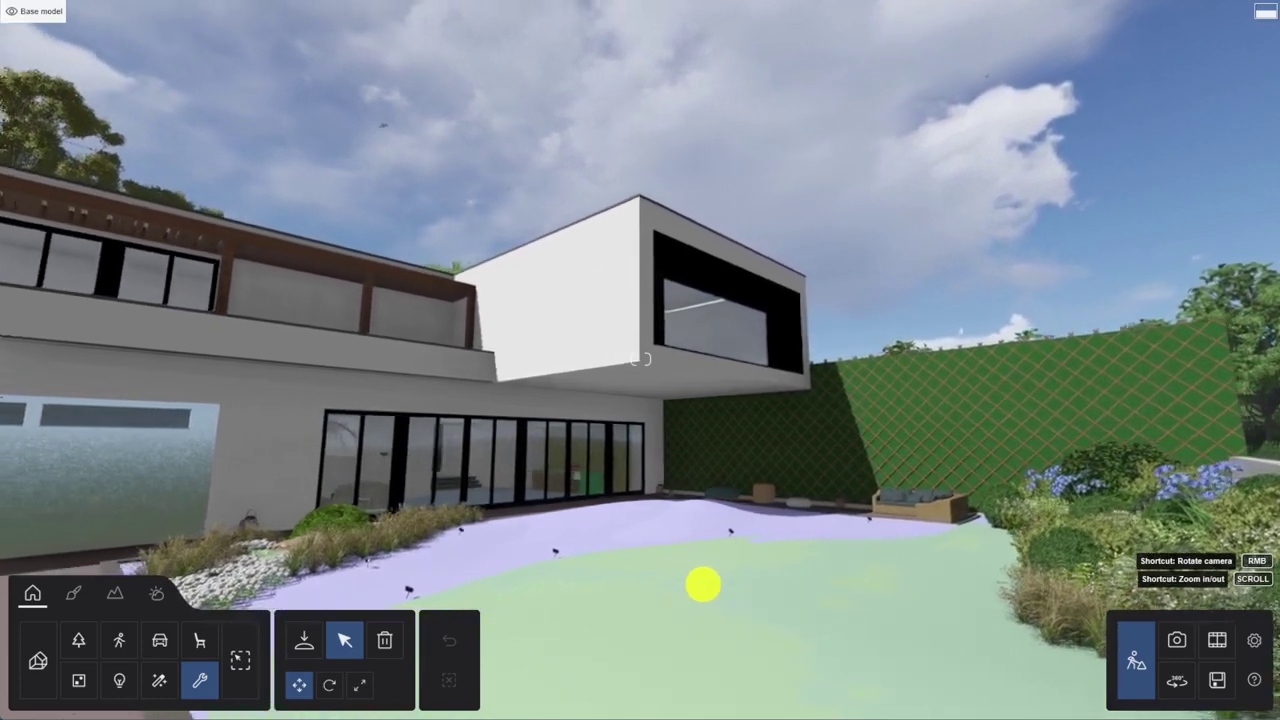
key(a)
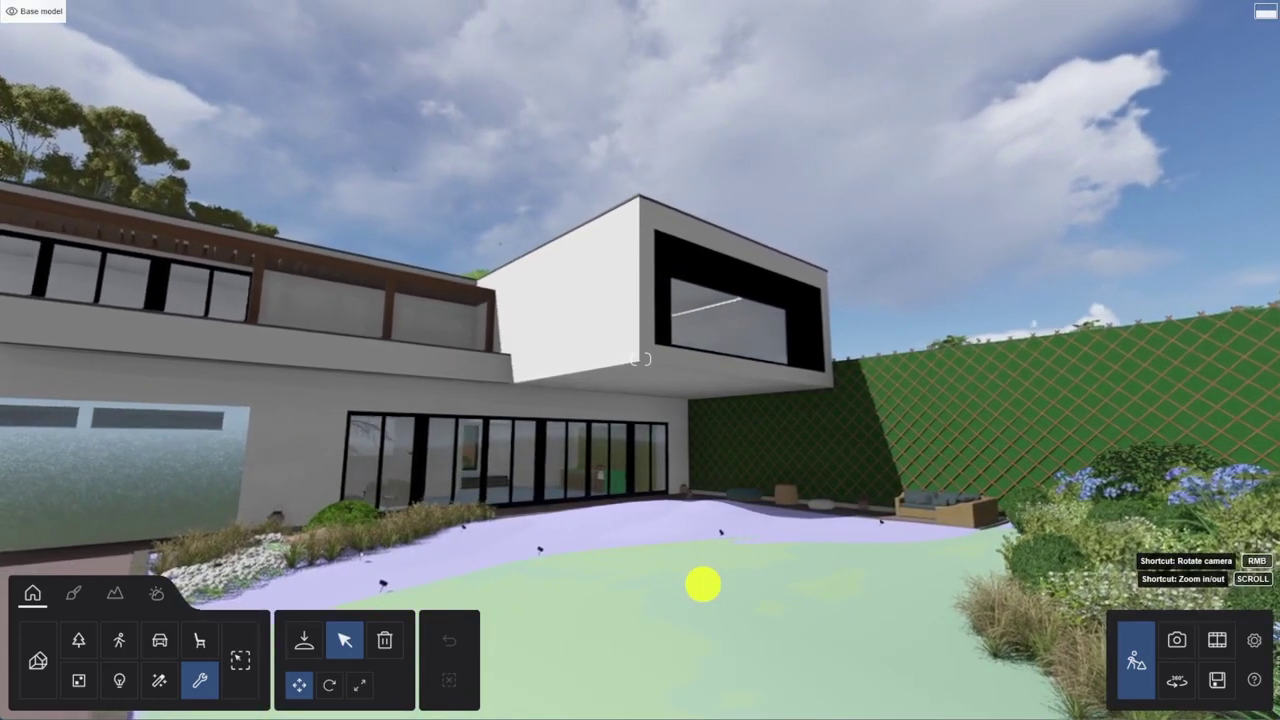
key(a)
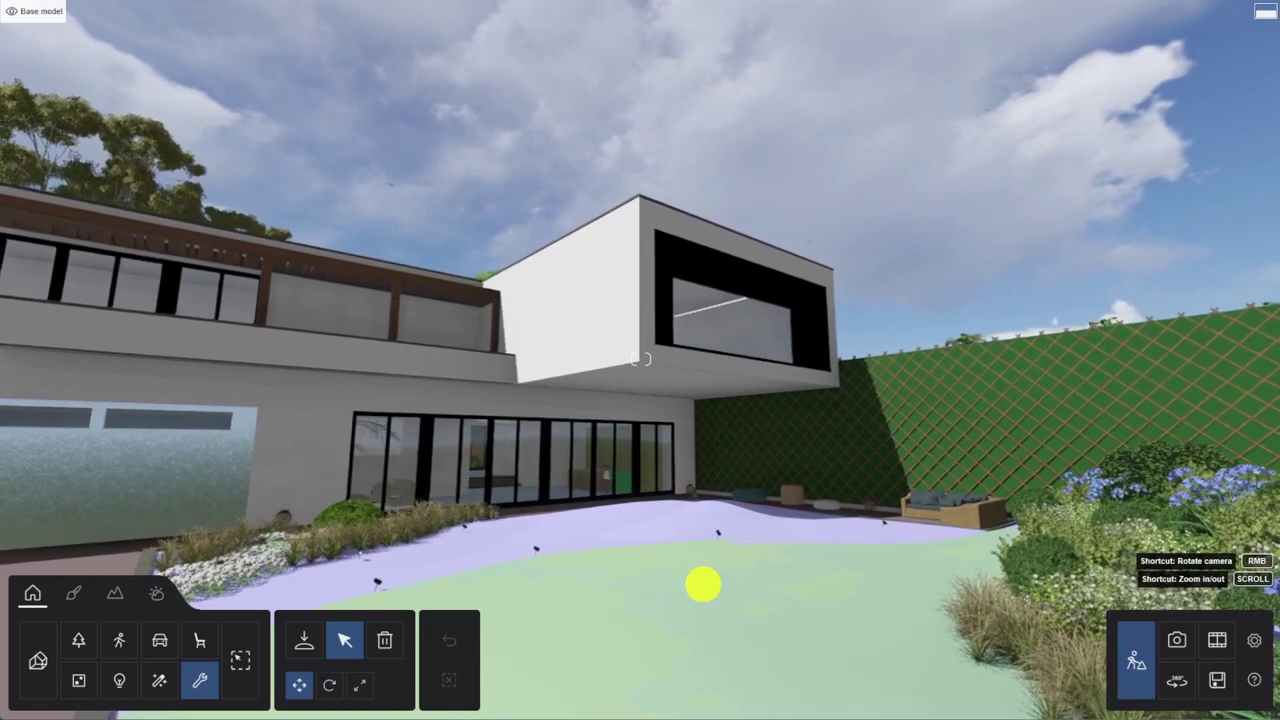
click(1222, 640)
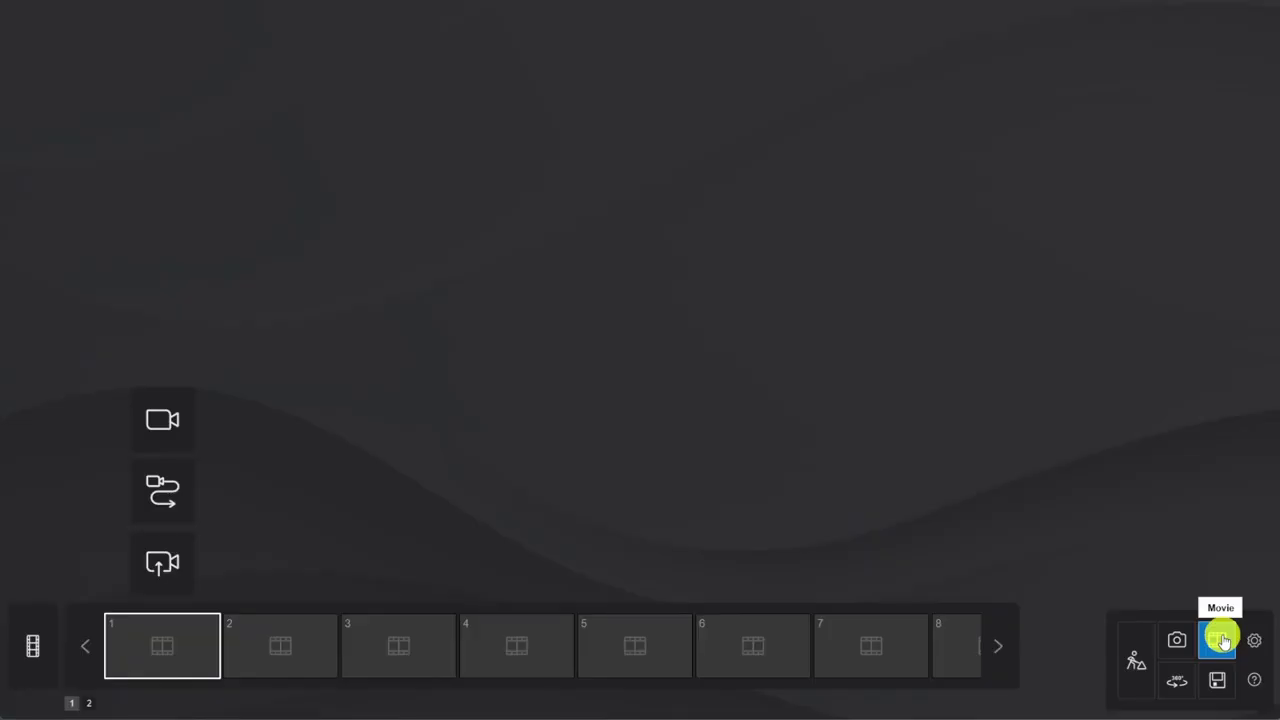
click(160, 420)
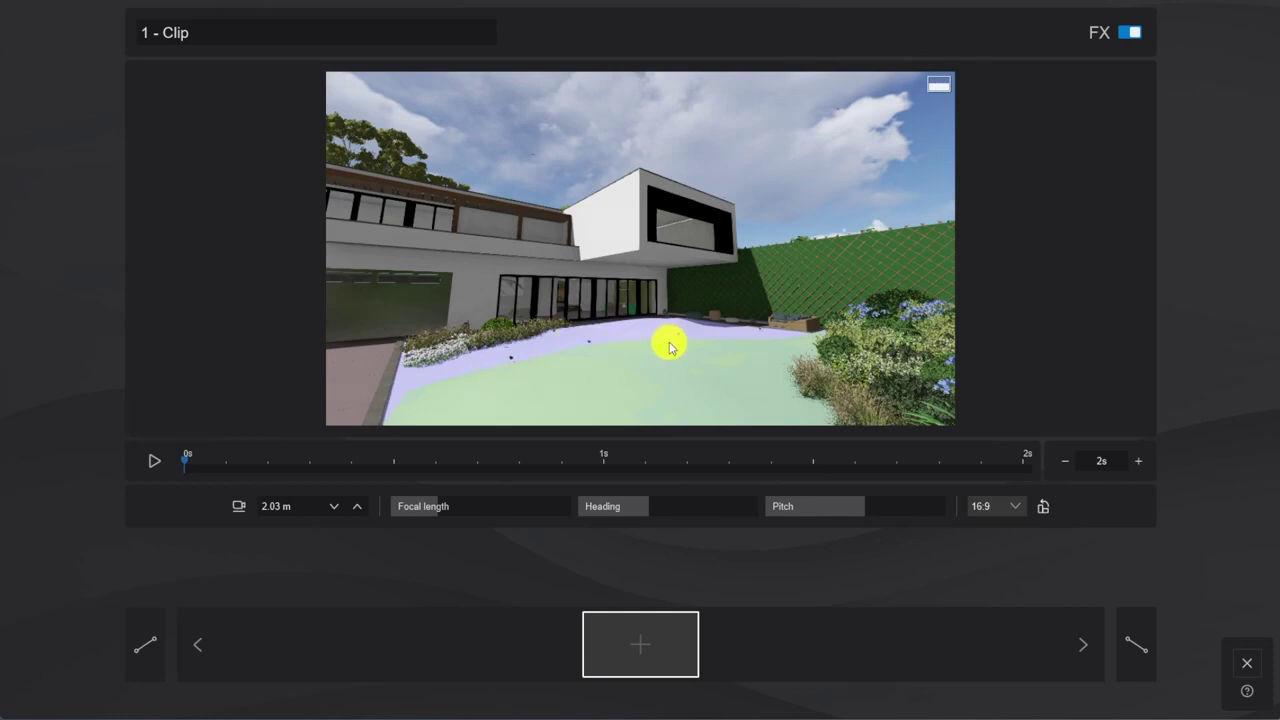
Move the clip camera closer at 2.08 m height, increase the focal length slightly and add the first camera keyframe.
key(w)
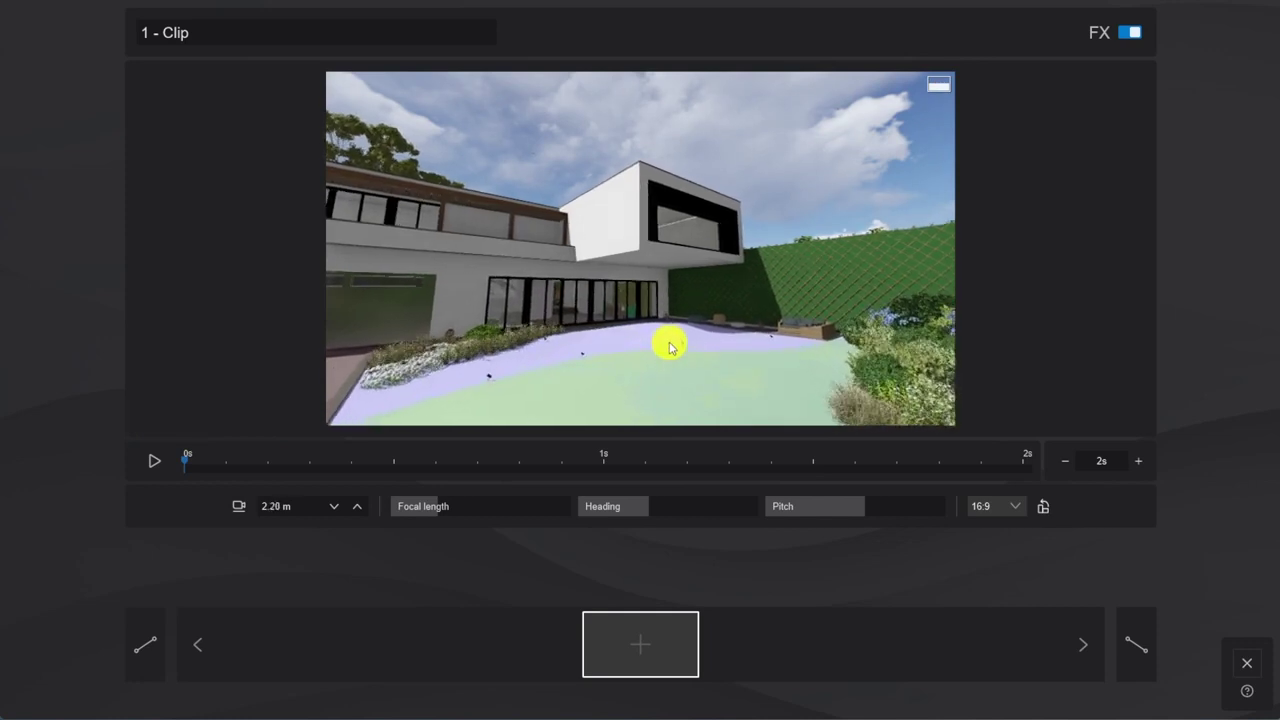
key(w)
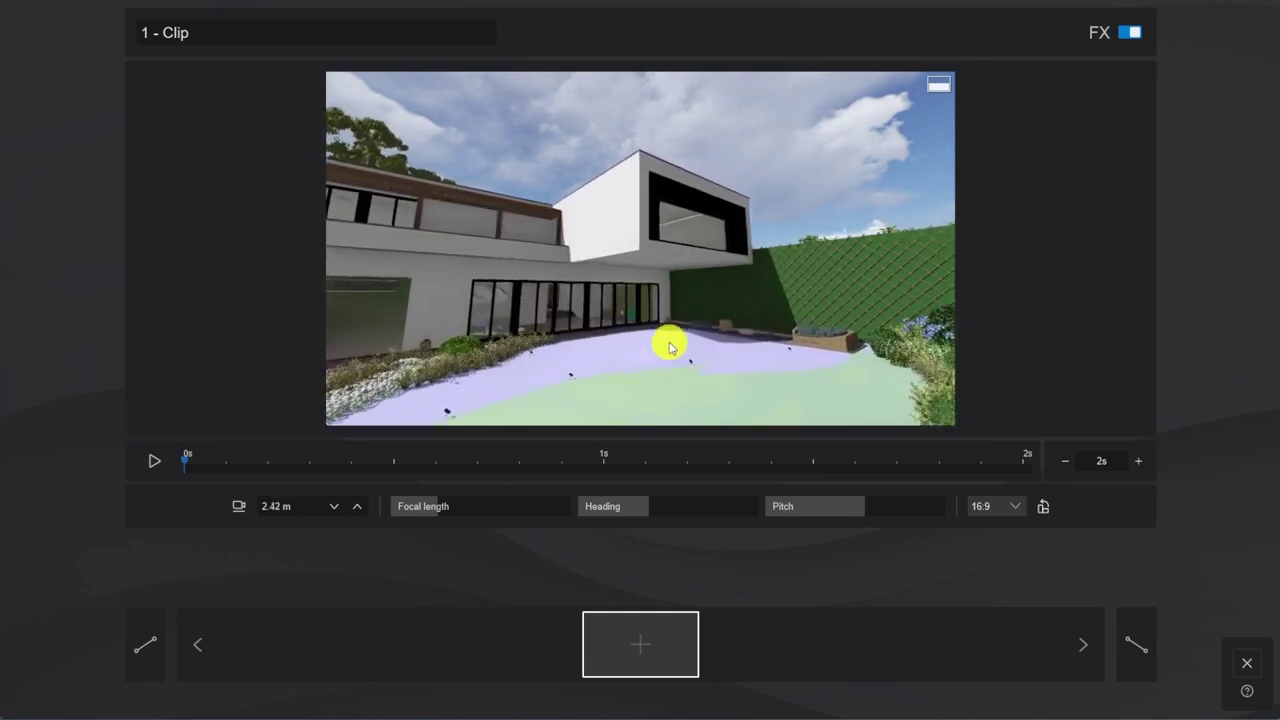
key(q)
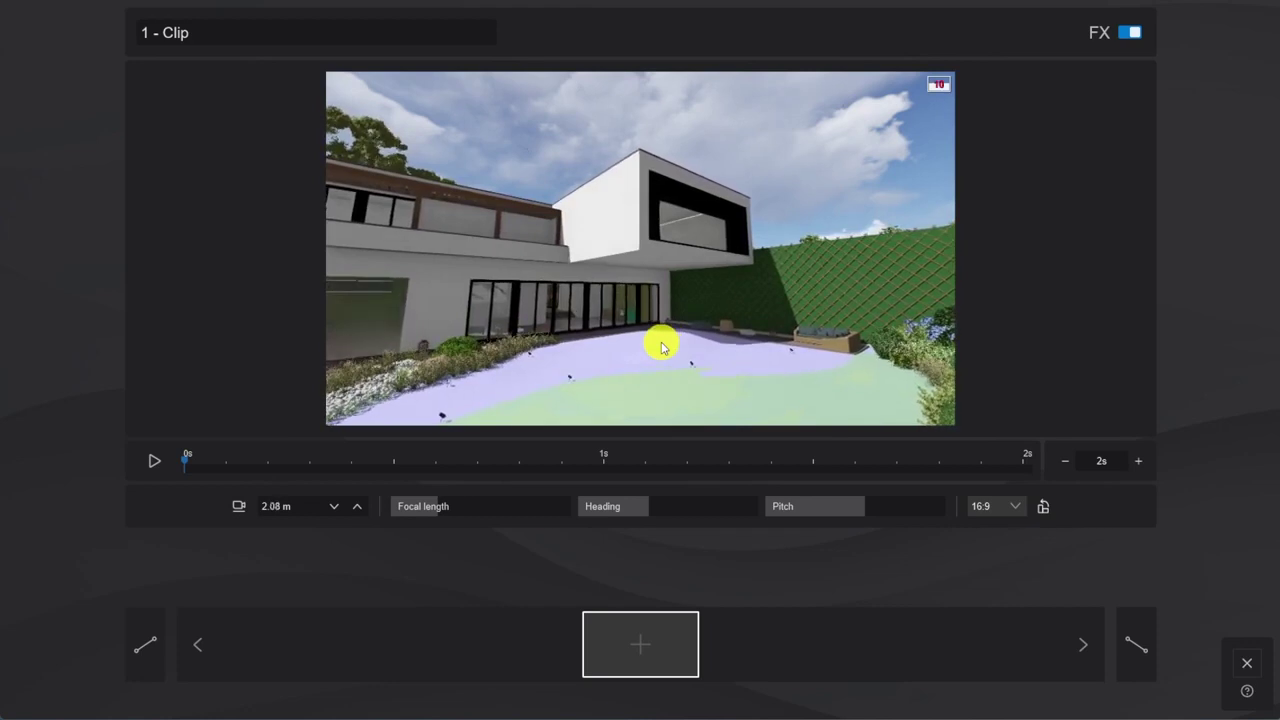
drag(441, 508, 452, 507)
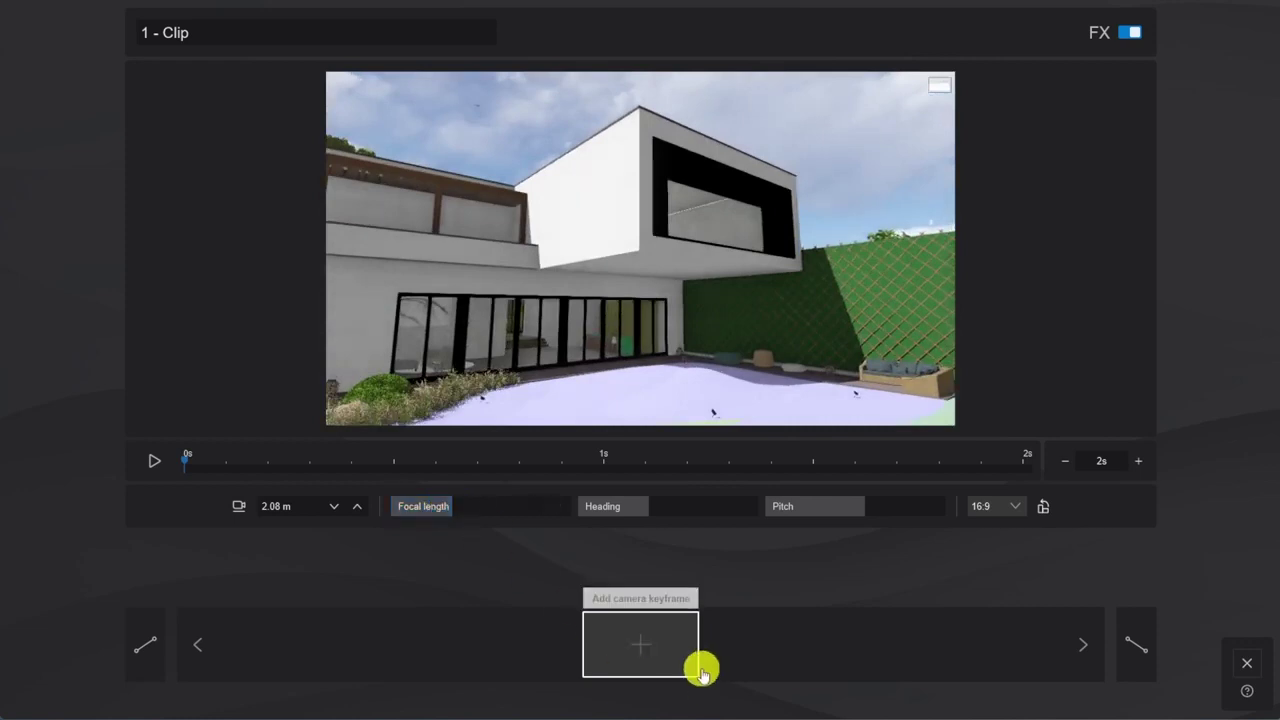
click(657, 652)
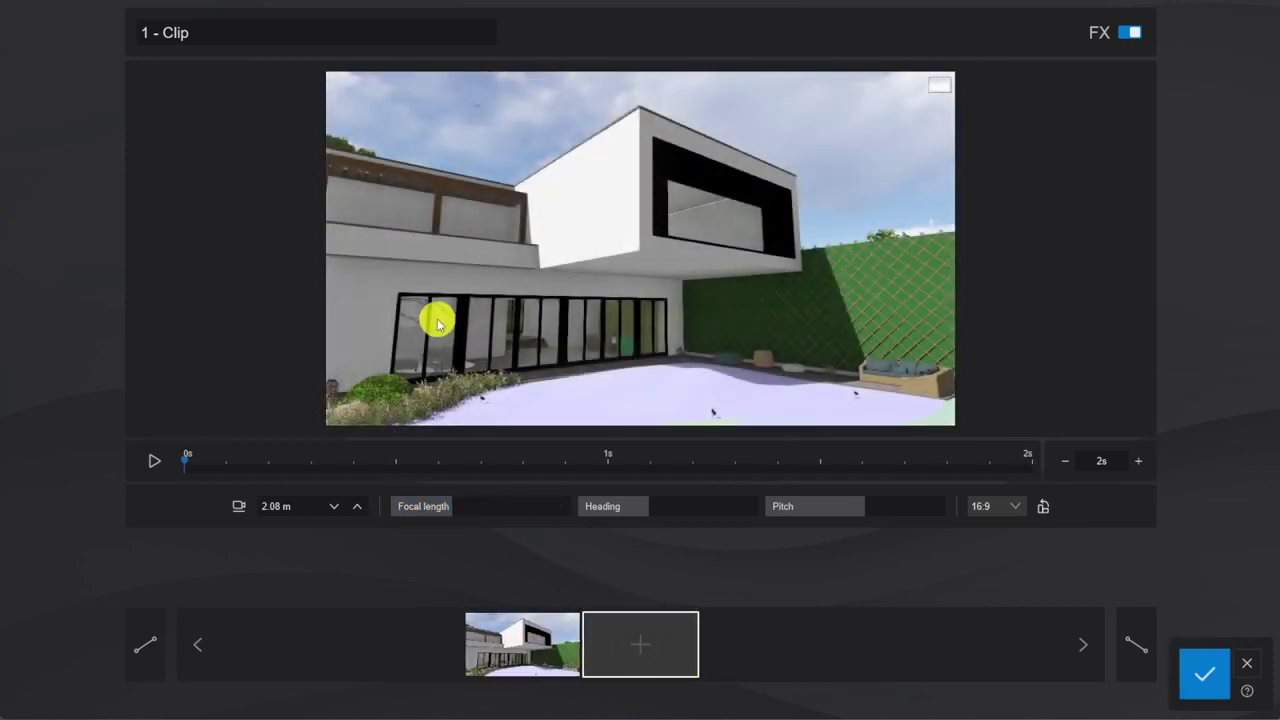
Add a second keyframe from farther back at 2.00 m camera height, and save the clip after previewing it.
key(s)
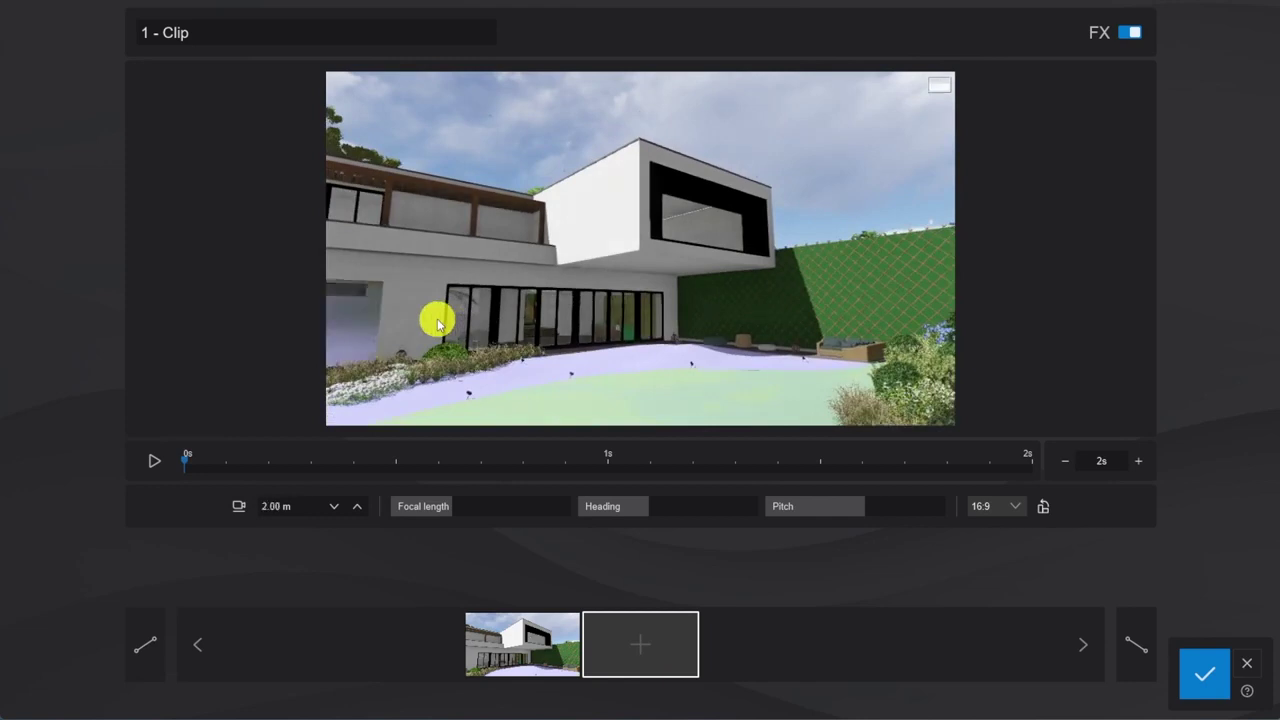
click(644, 660)
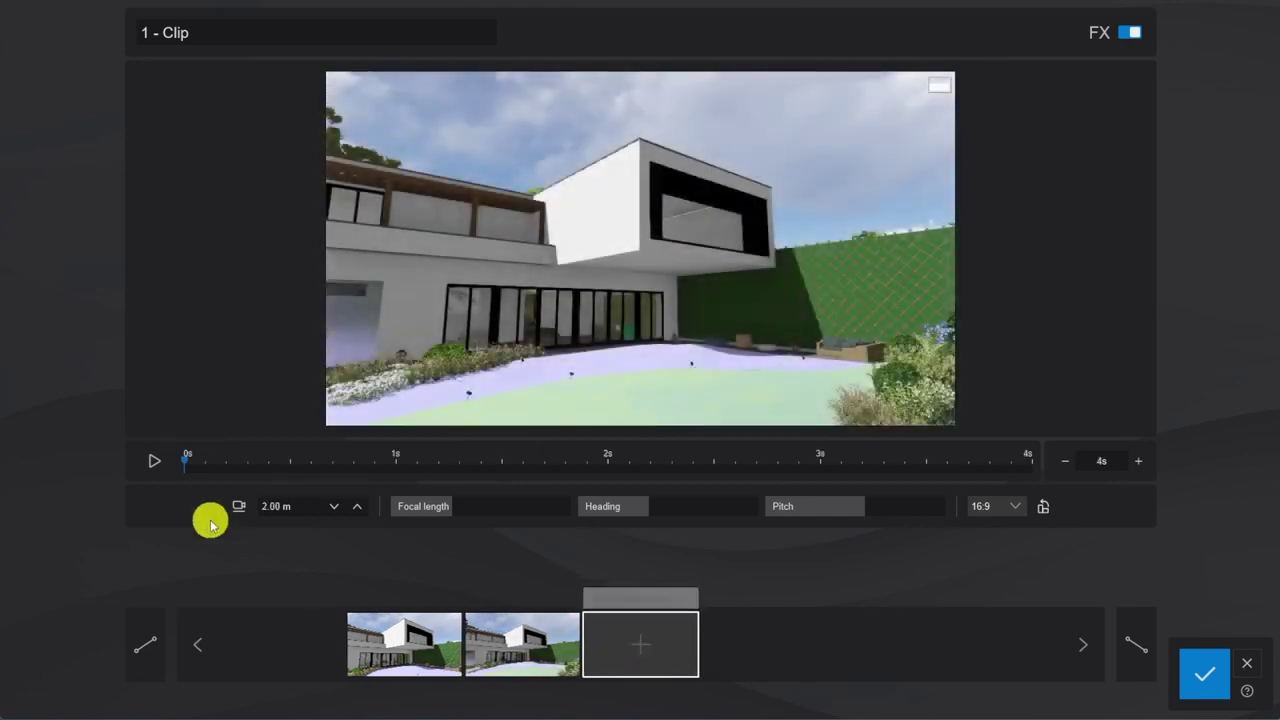
click(155, 466)
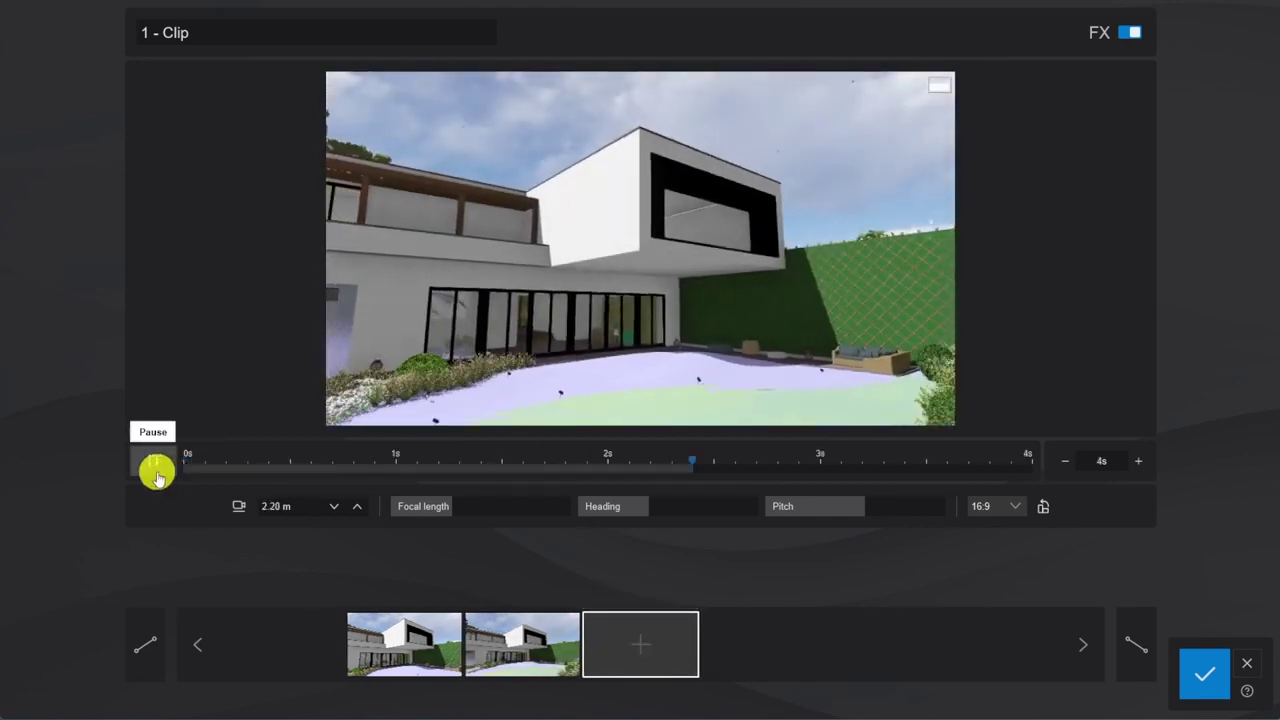
click(1200, 675)
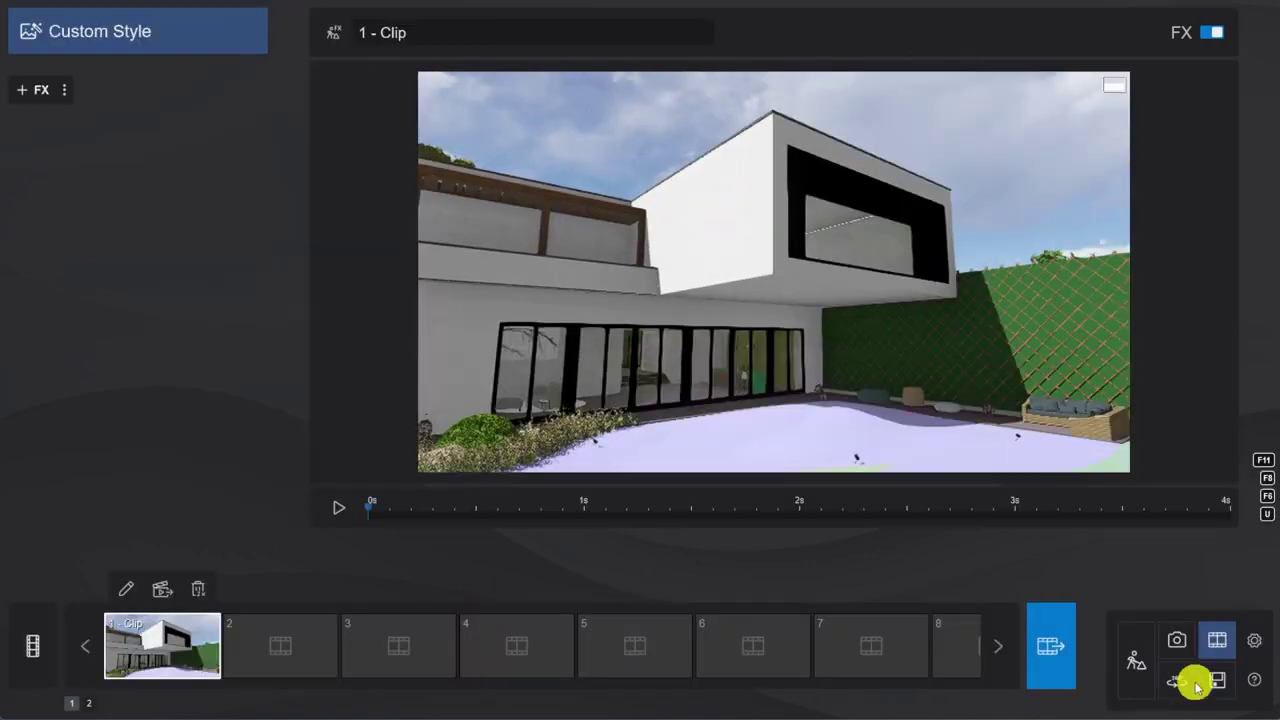
Start a camera path clip in the second movie slot and choose the Tilt movement for it.
click(278, 658)
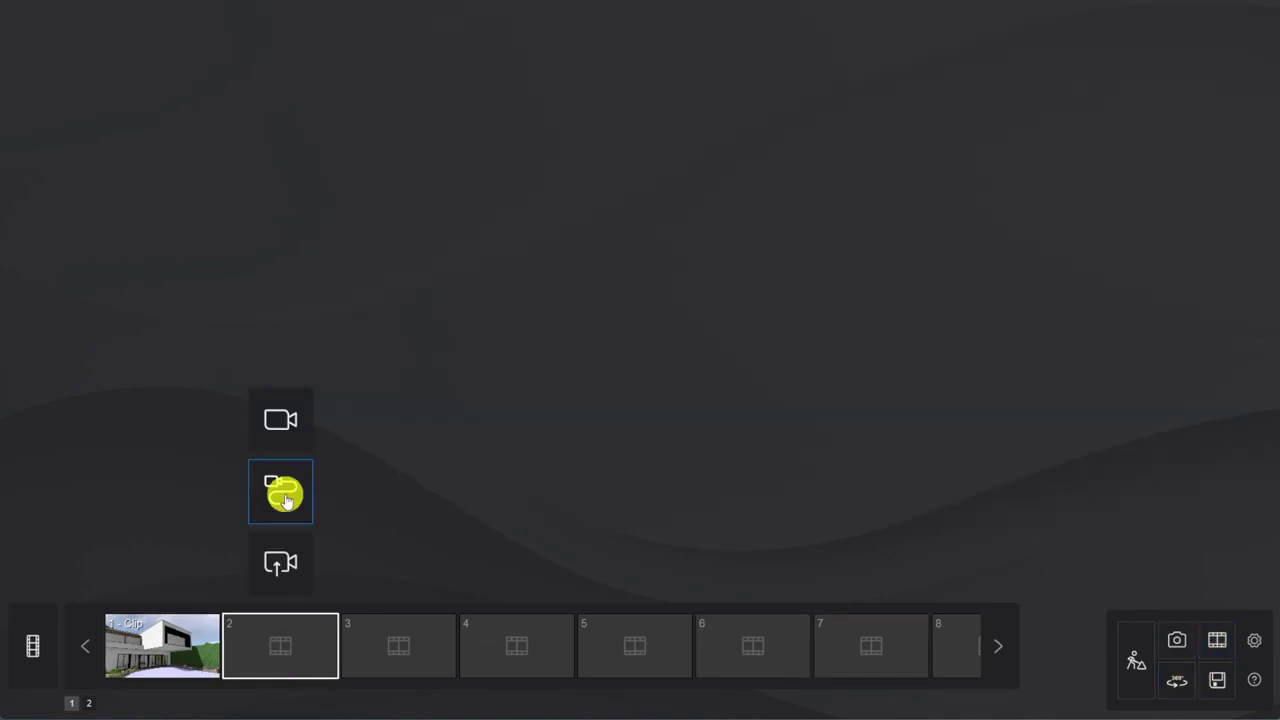
click(282, 494)
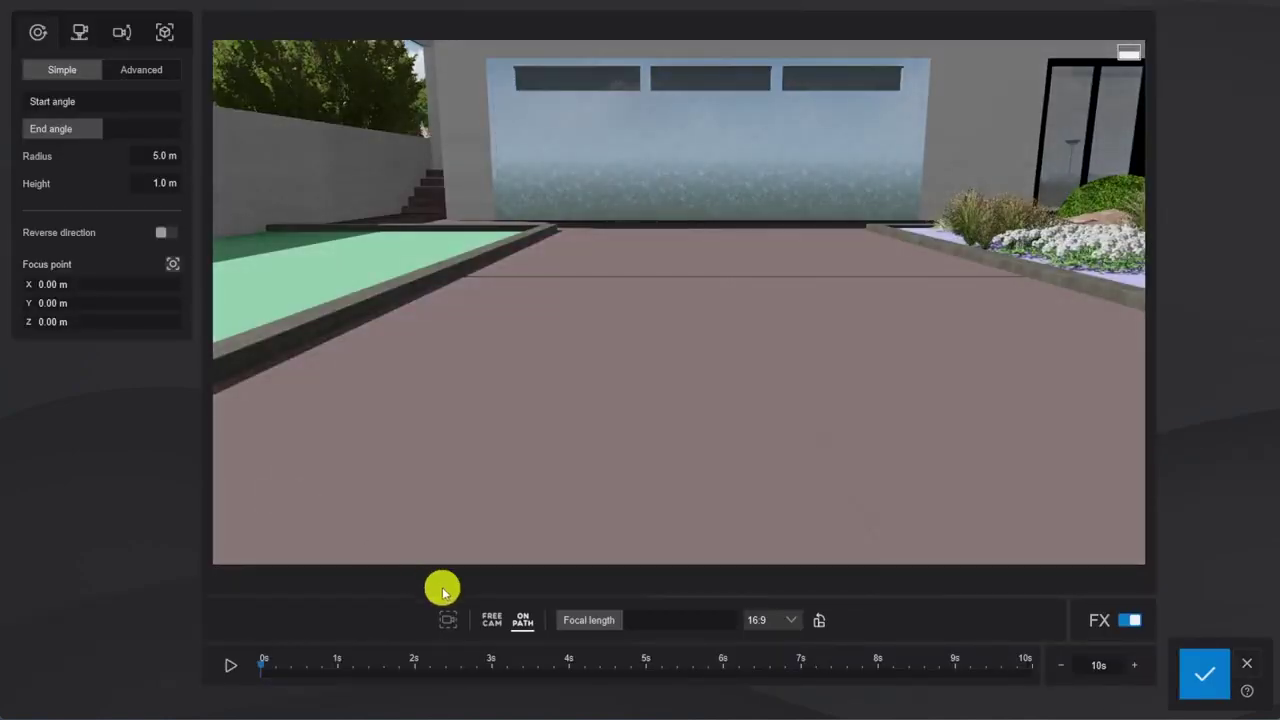
click(123, 34)
click(144, 70)
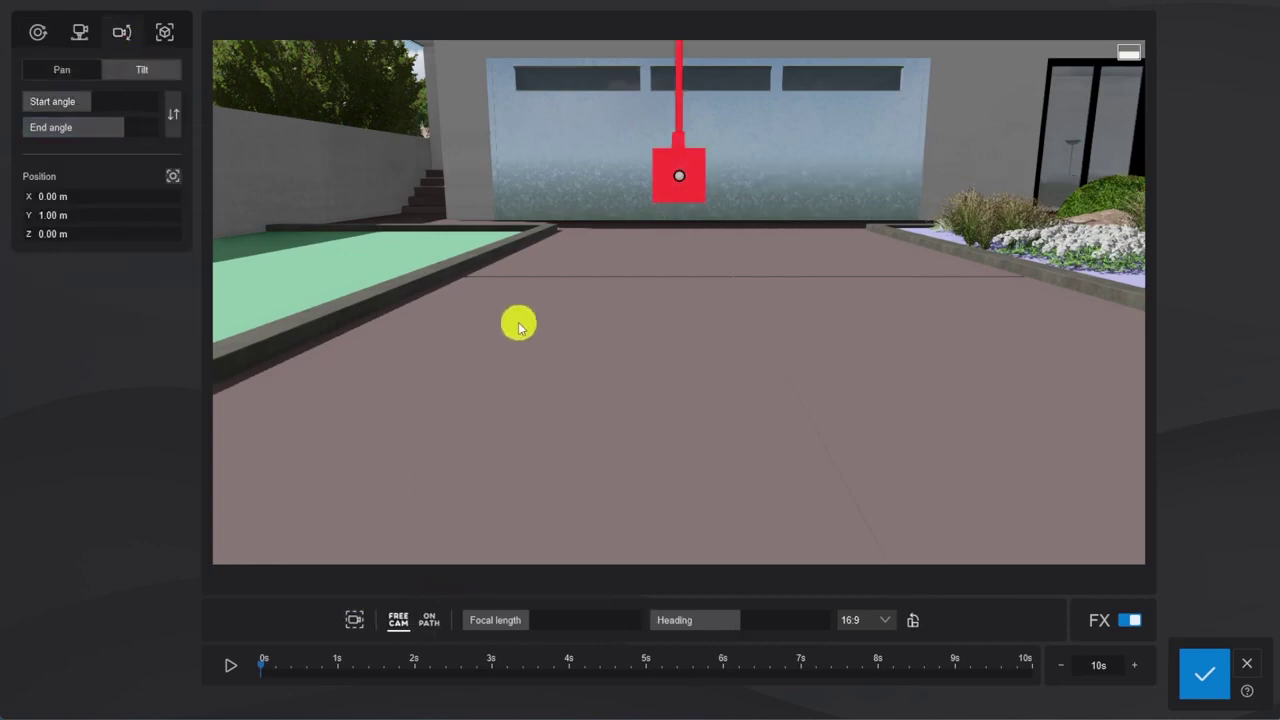
Capture a camera position facing the glazed façade at X 16.13, Y 2.16, Z -9.00 m and adjust the angles for a downward tilt.
drag(519, 326, 668, 374)
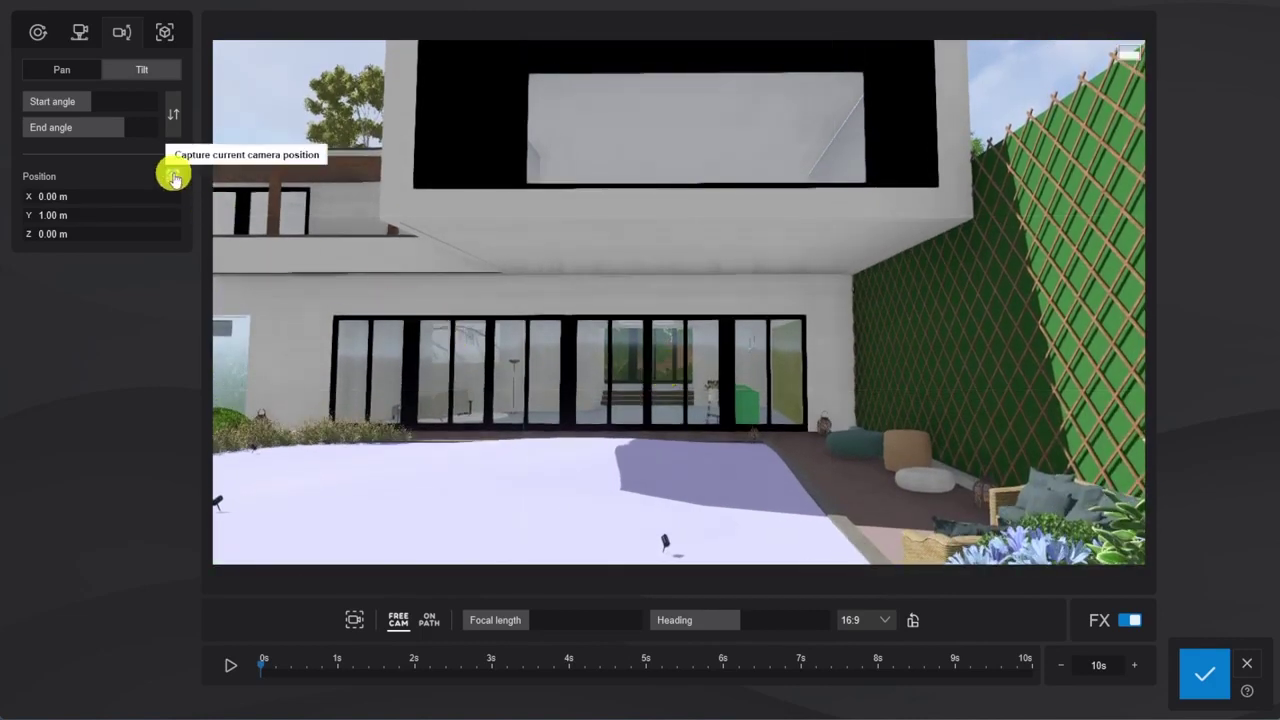
click(174, 178)
click(106, 118)
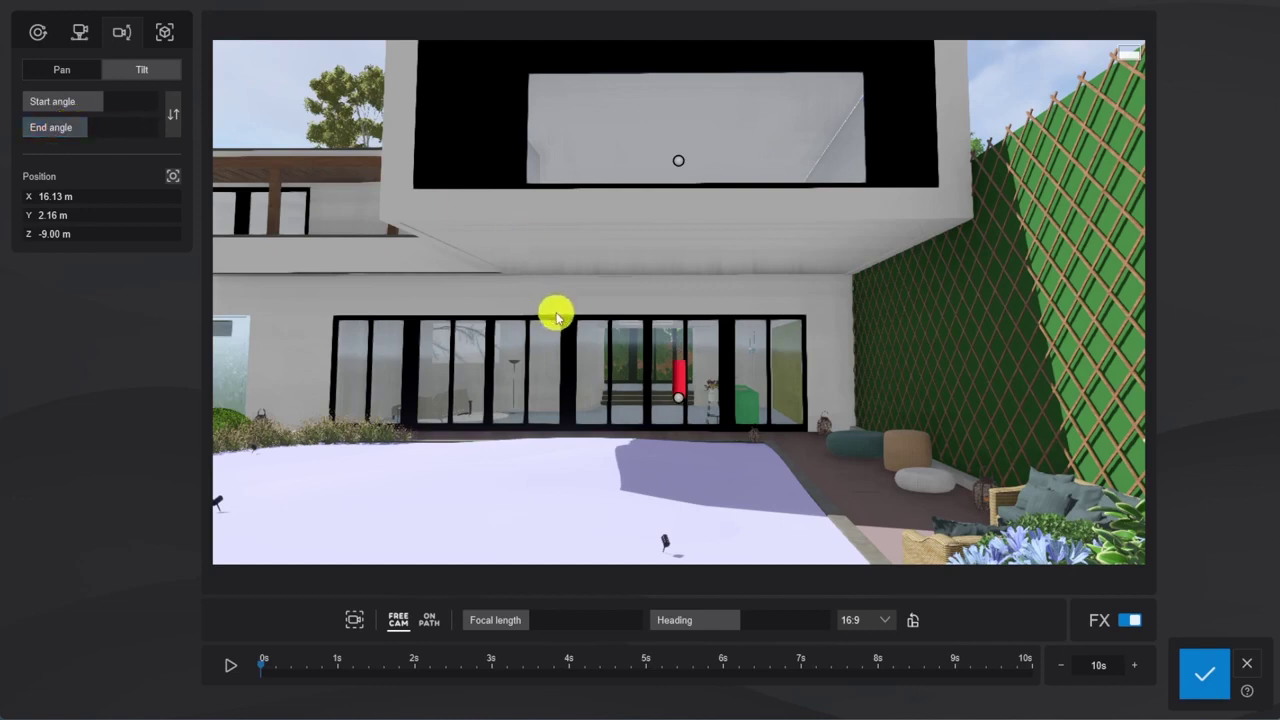
Set the tilt clip's focal length to about 25 mm and its duration to 8 s, and preview the movement from the side.
drag(526, 620, 454, 620)
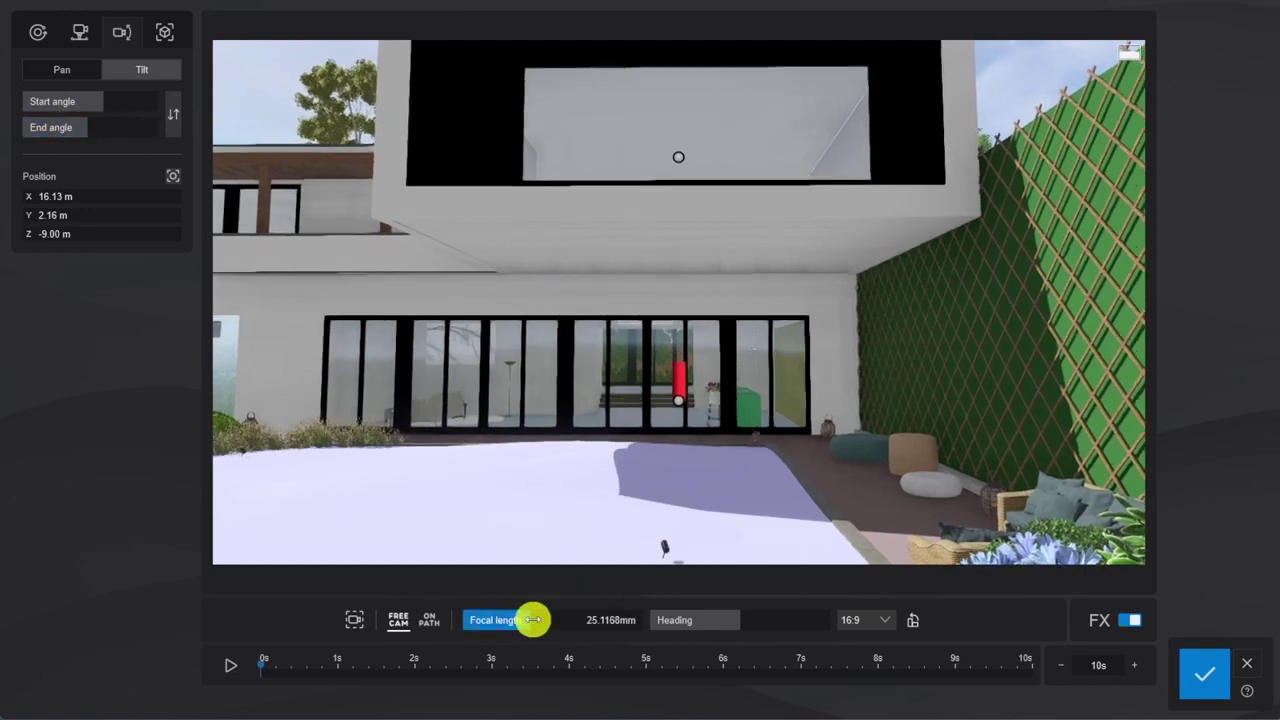
right_drag(604, 437, 603, 430)
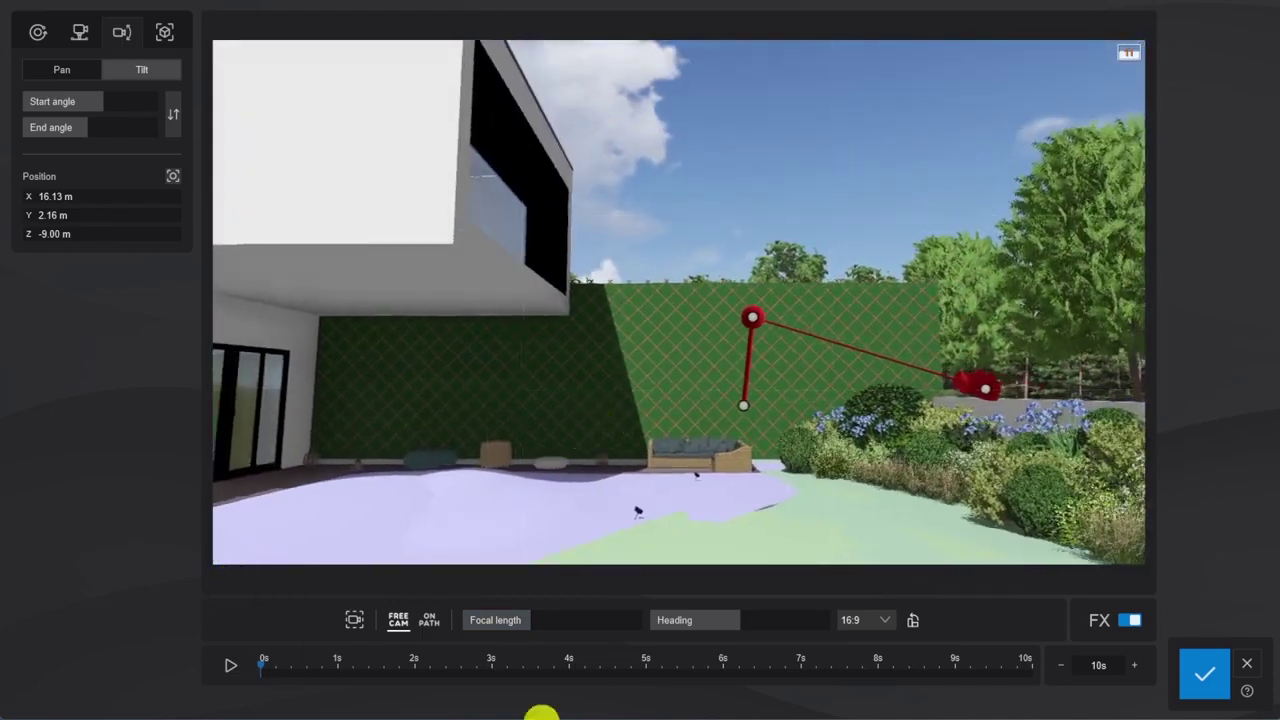
click(224, 672)
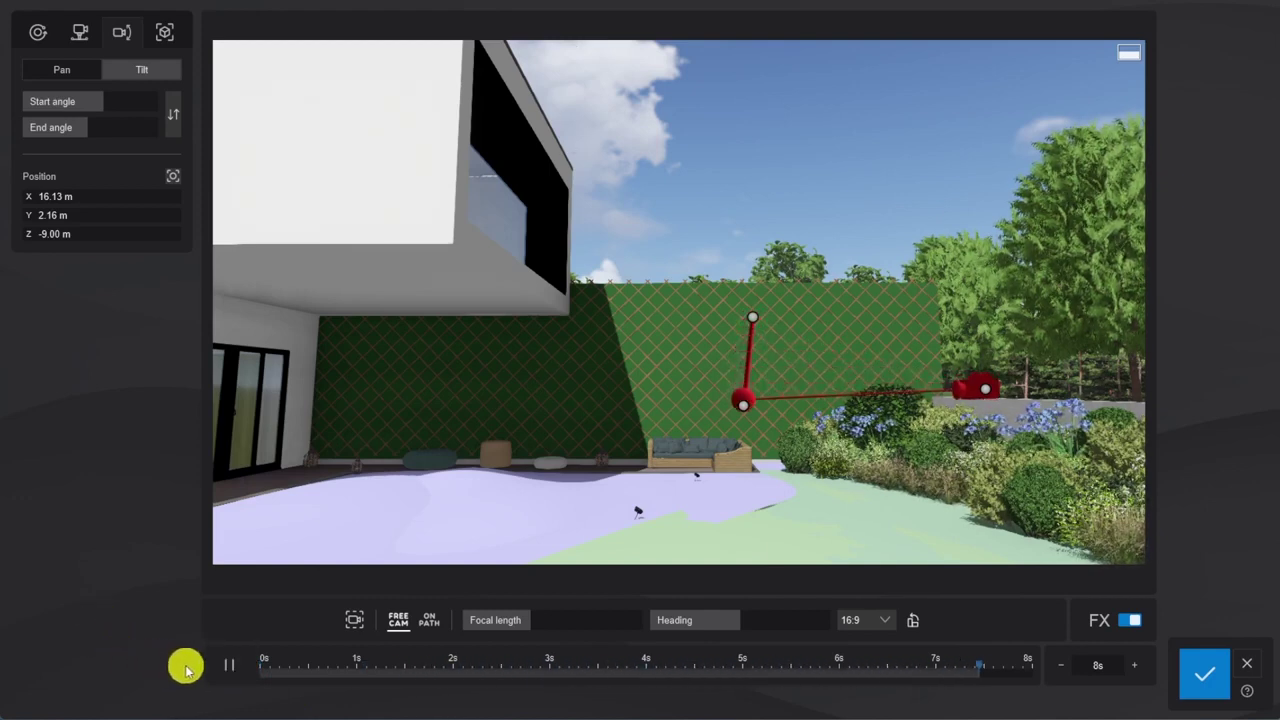
Save the tilt clip and start a keyframed clip in the third movie slot, framed closely on the lantern at the terrace edge.
click(1214, 676)
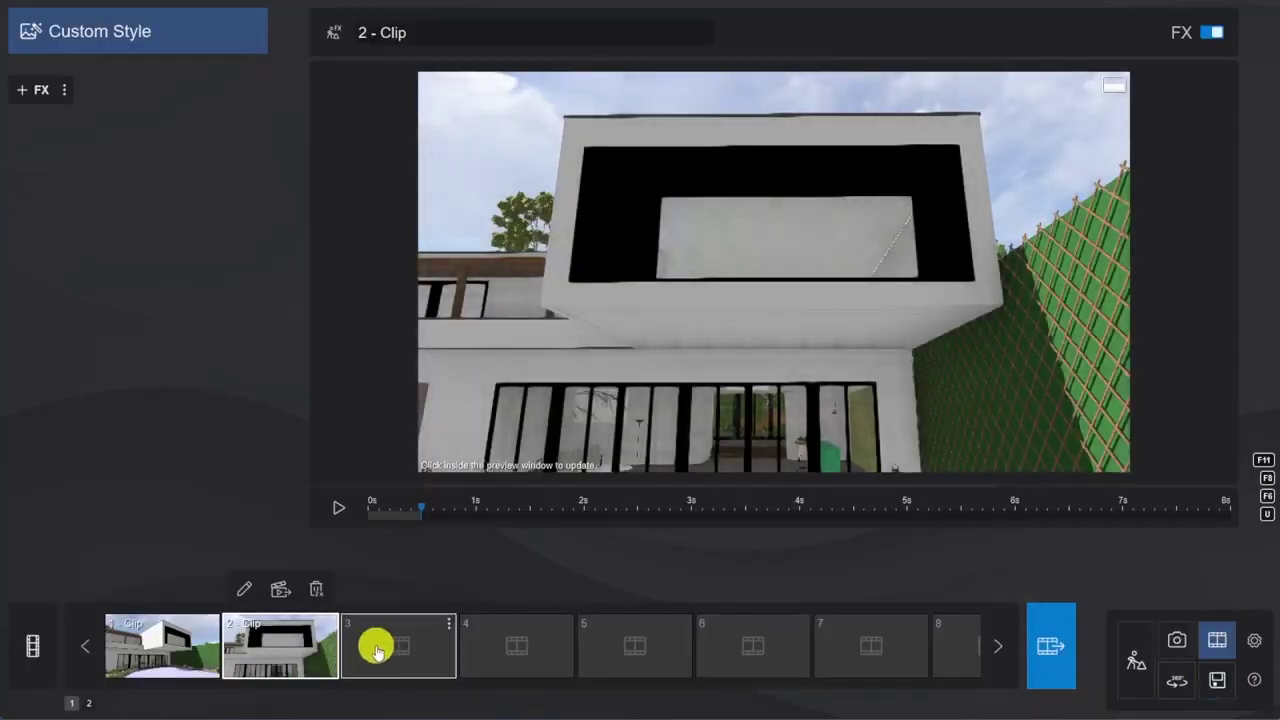
click(377, 651)
click(396, 424)
right_drag(541, 283, 688, 366)
key(w)
drag(458, 506, 500, 505)
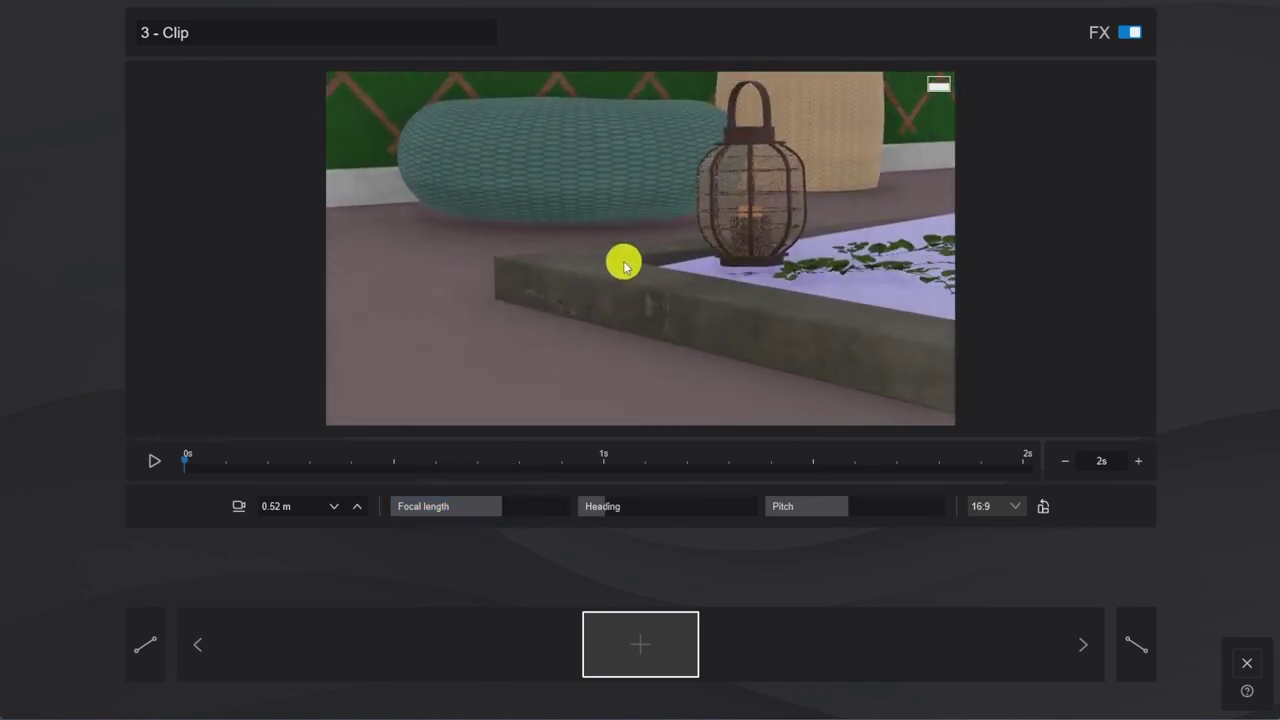
Capture two lantern keyframes at camera heights of about 0.68 m and 0.71 m, and save the clip with a duration of 5 s.
key(e)
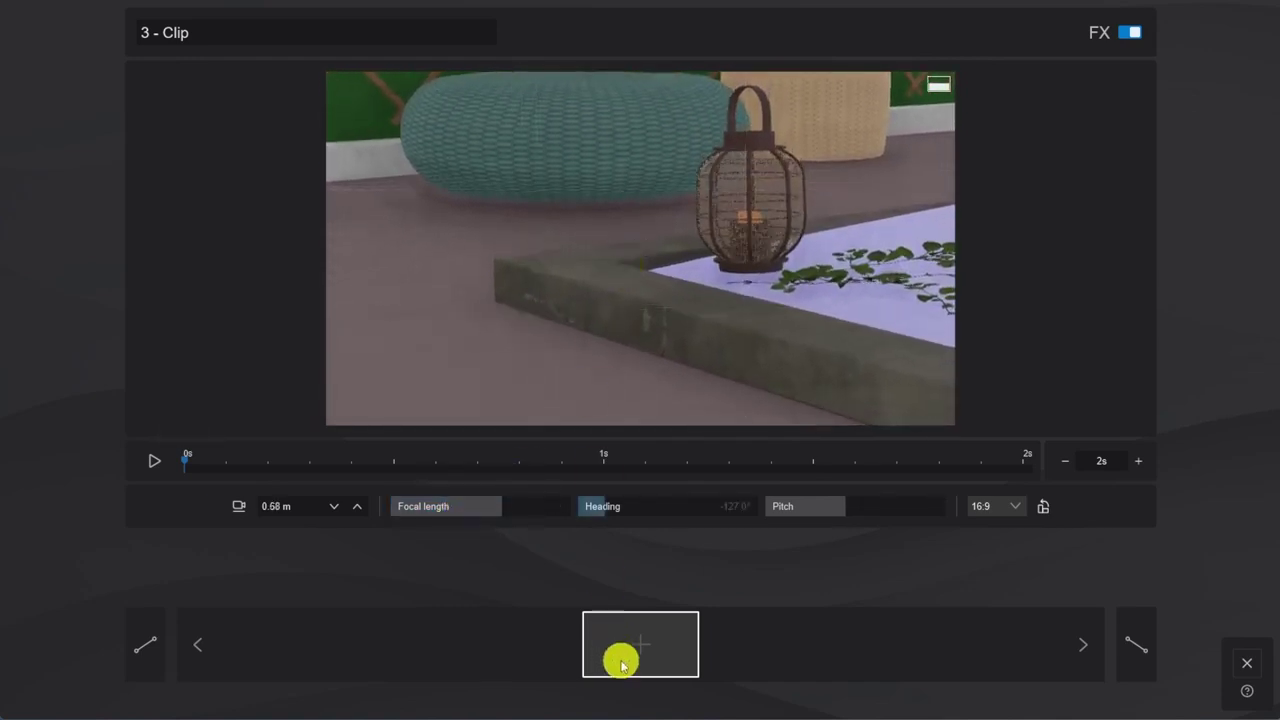
click(643, 652)
key(e)
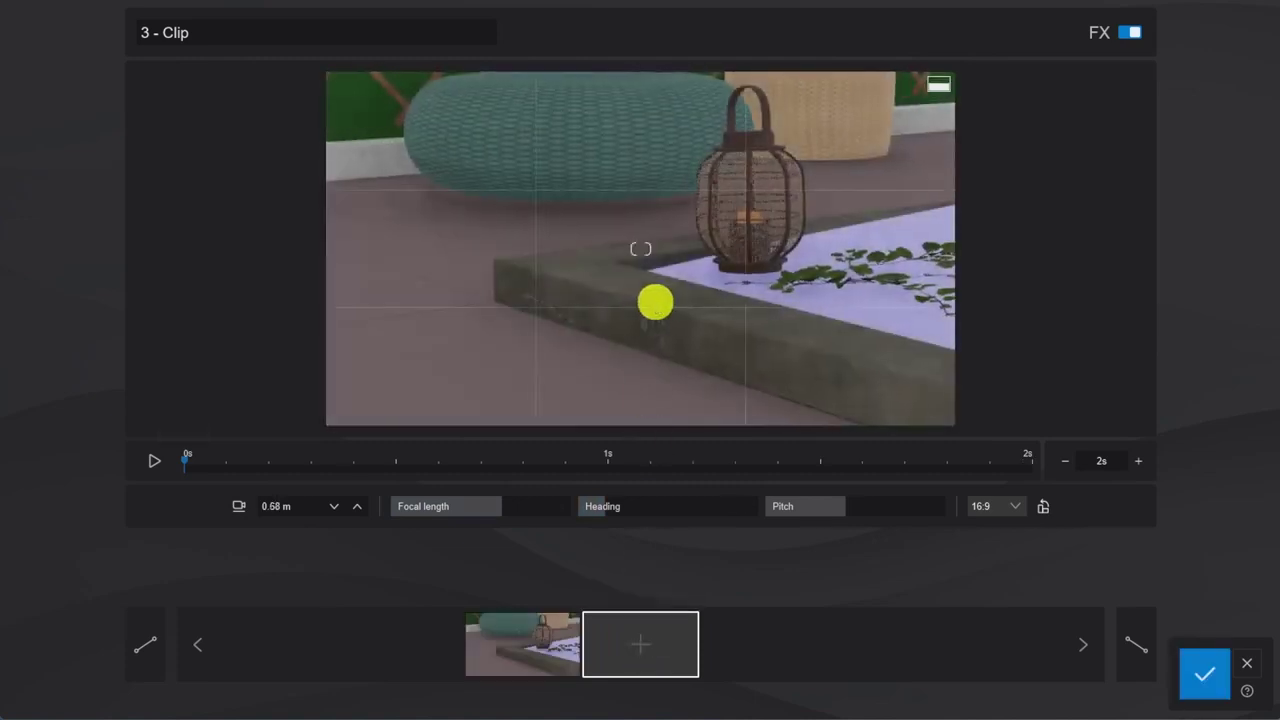
click(640, 645)
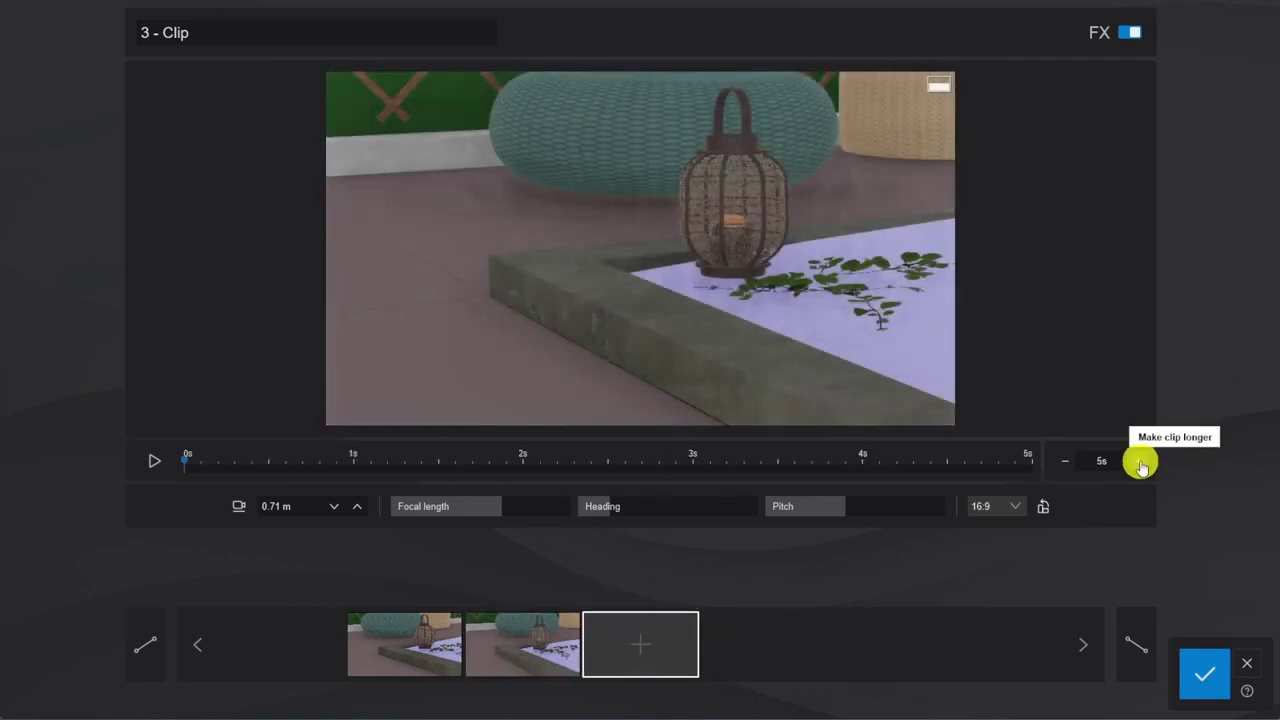
click(1204, 673)
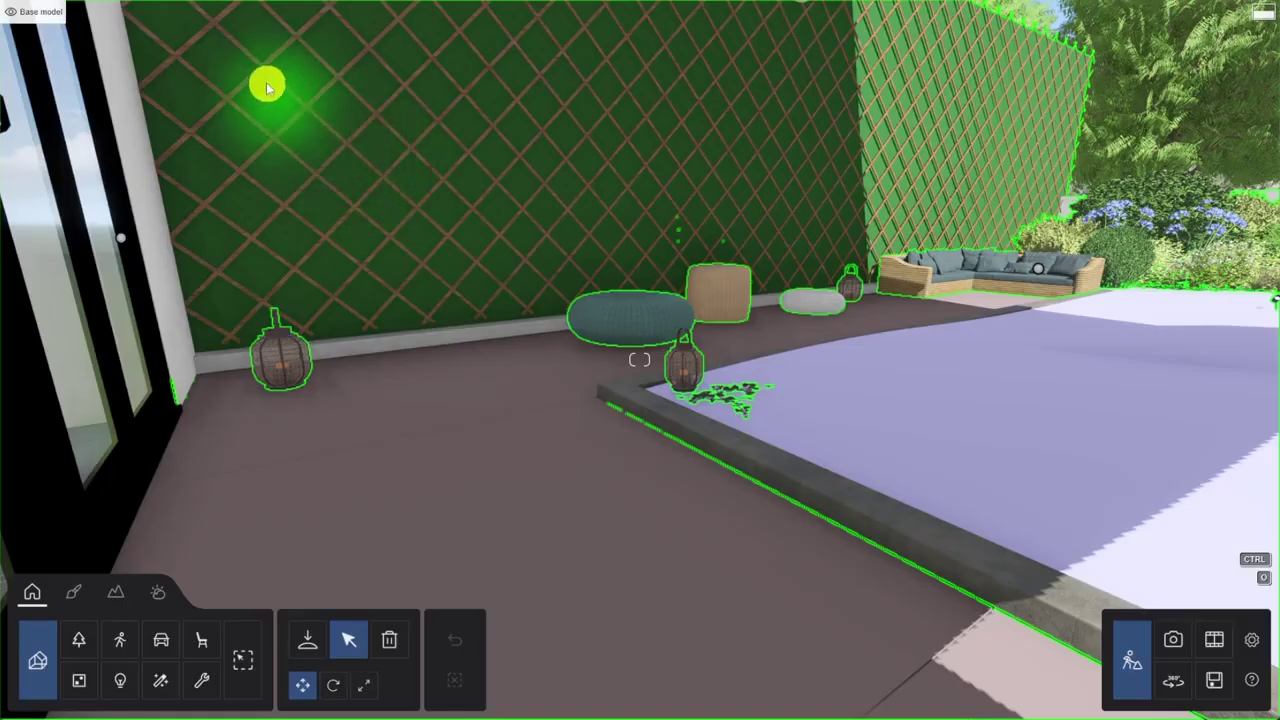
Make People the active layer and browse the second page of 3D women in the People and Animals library for placement.
mouse_move(239, 36)
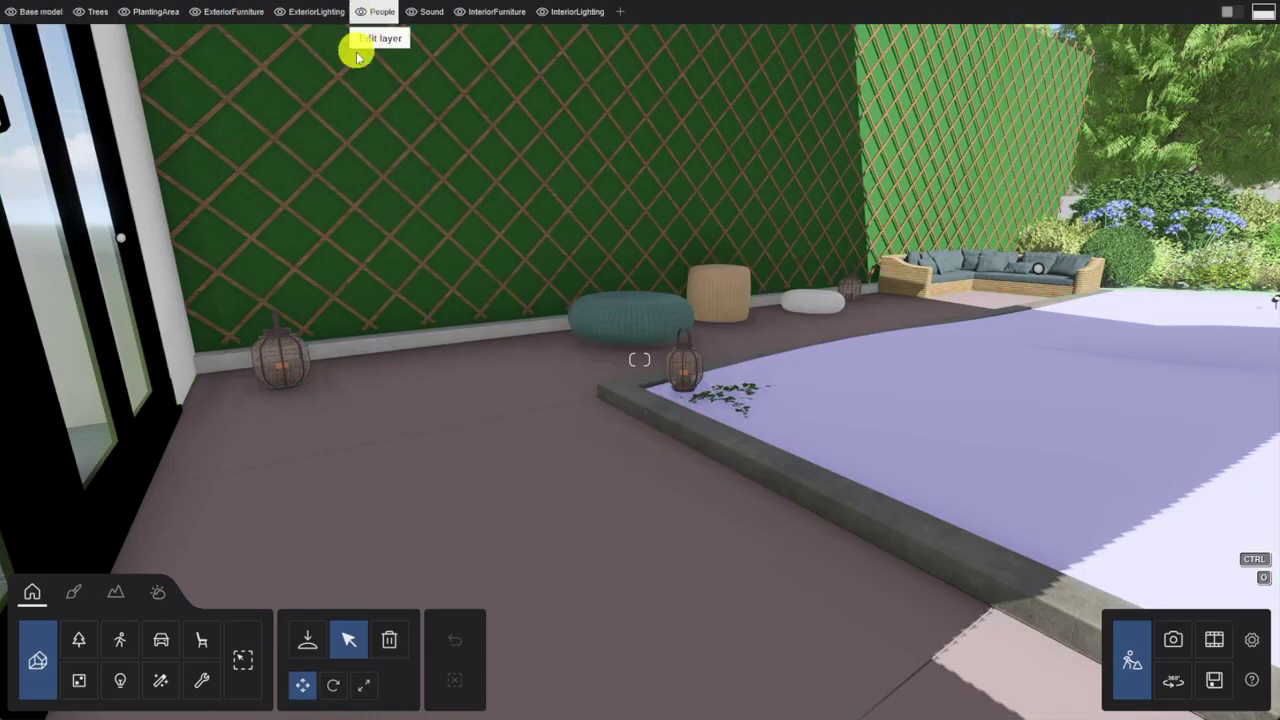
click(124, 640)
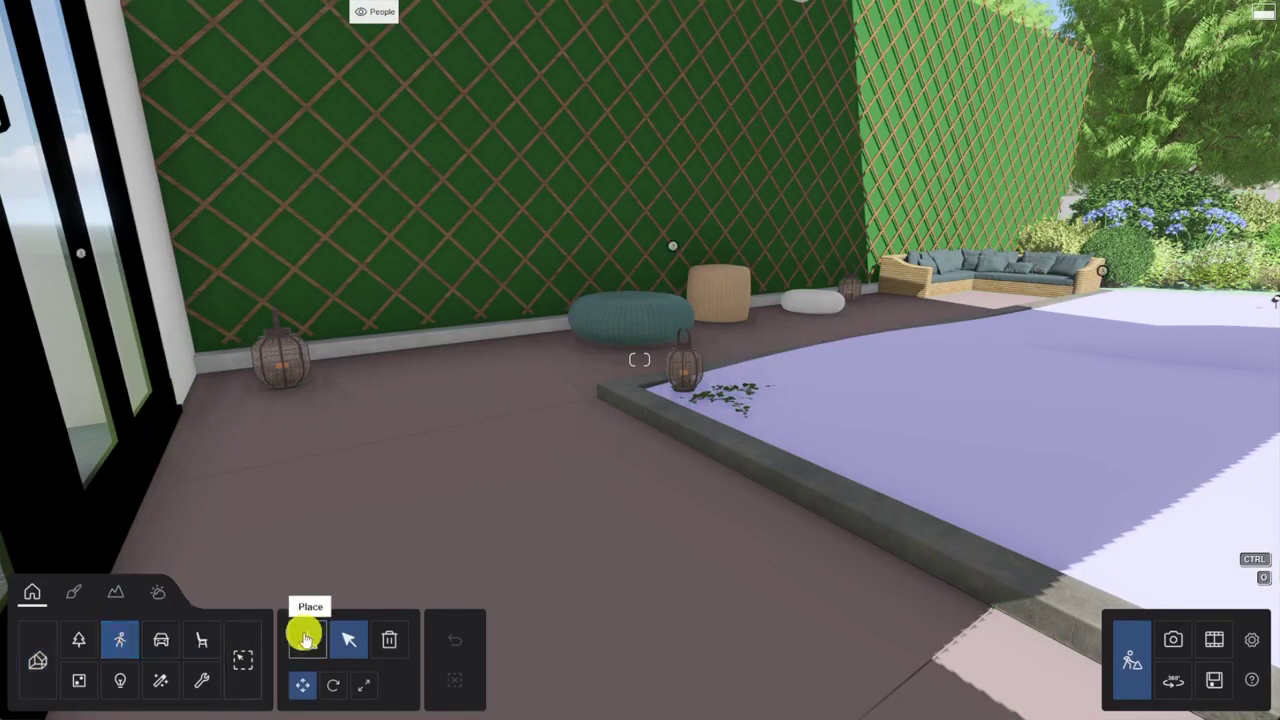
click(306, 638)
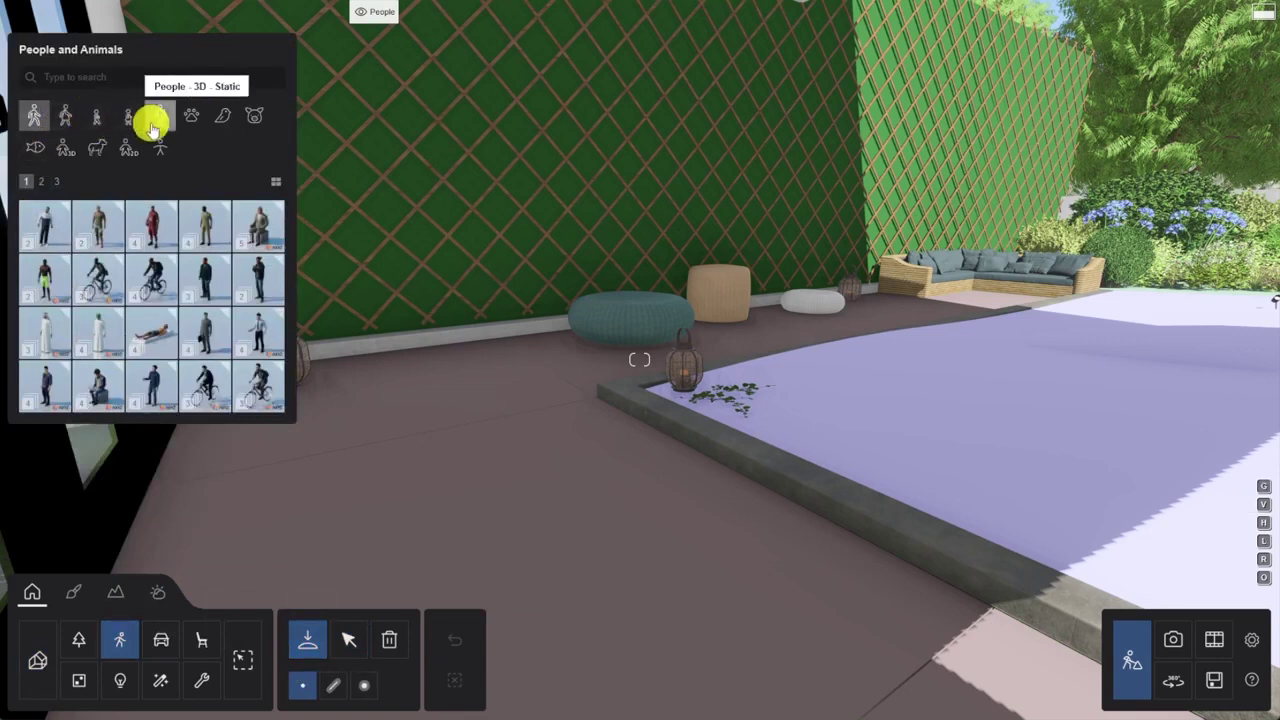
click(68, 122)
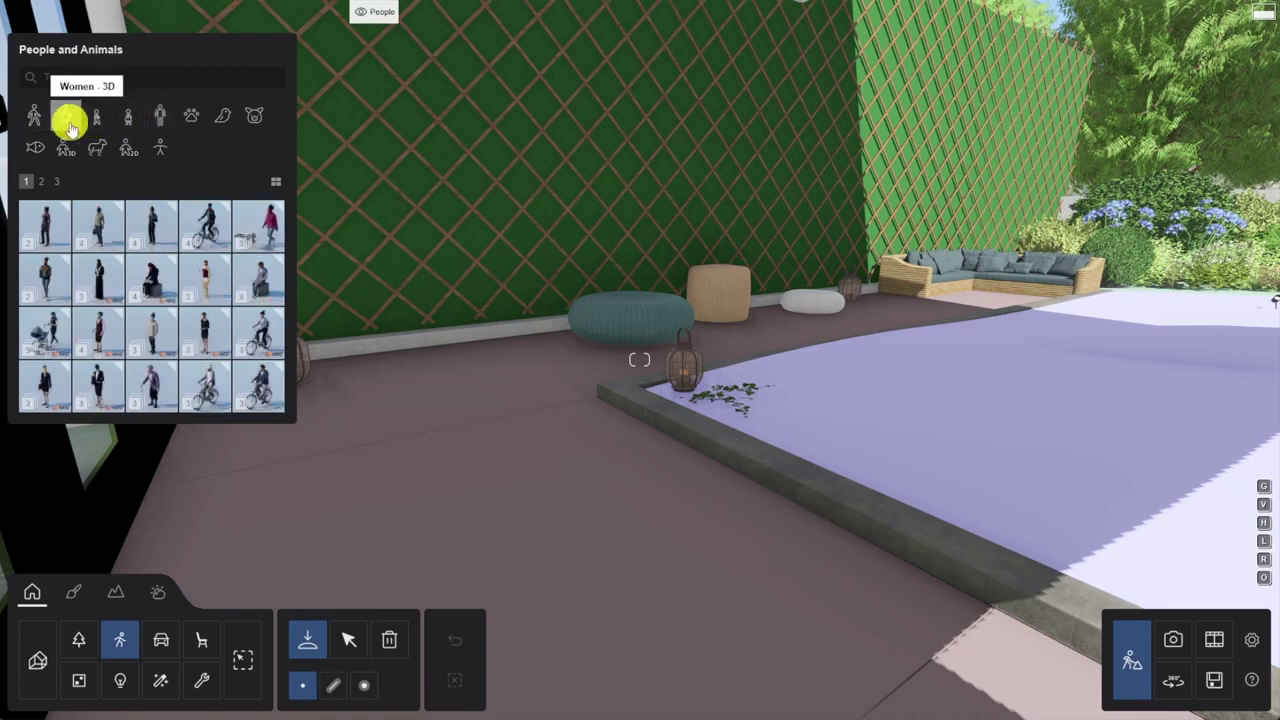
click(44, 183)
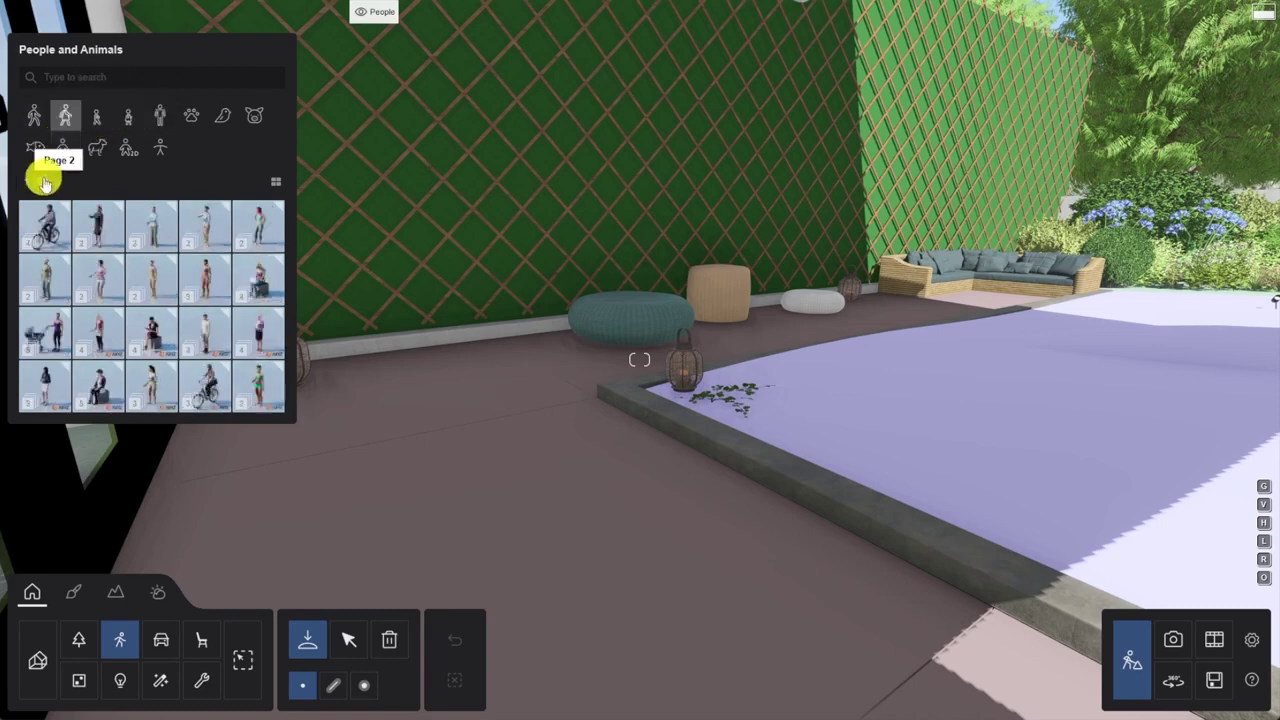
Place the seated Woman Caucasian 0015 Magazine on the outdoor corner sofa, rotated to match the seat.
click(205, 330)
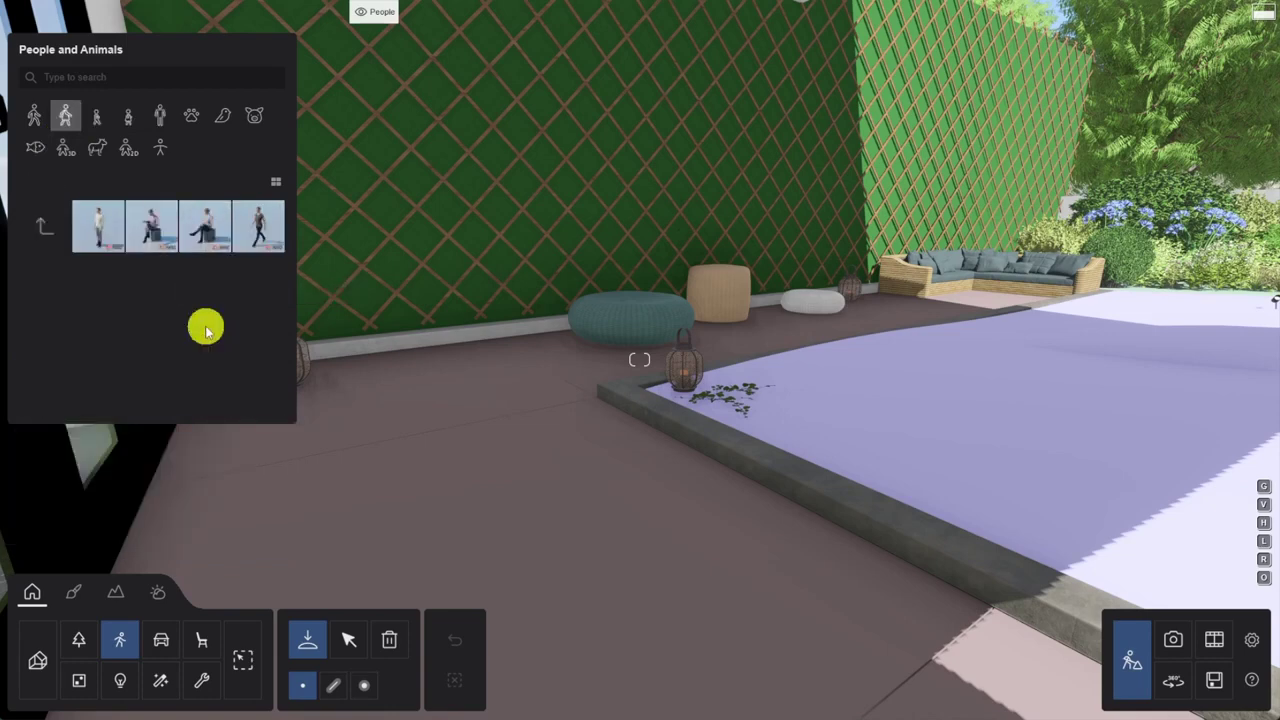
click(147, 238)
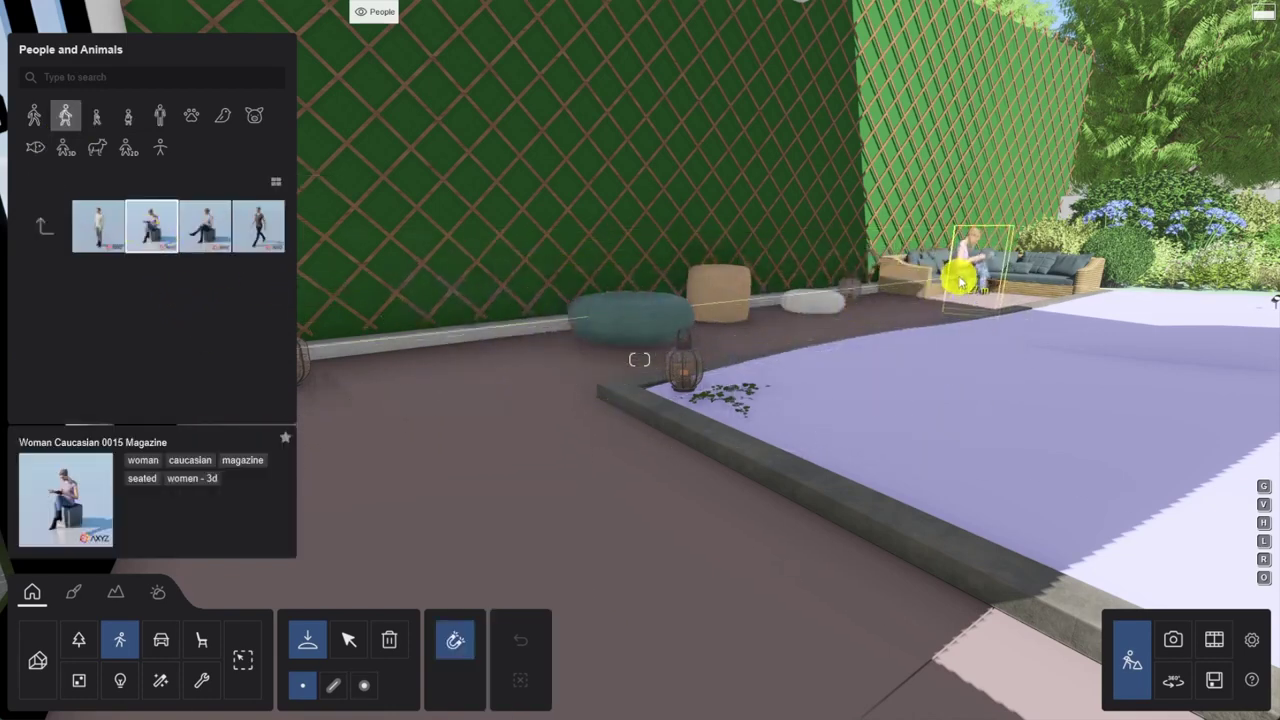
key(r)
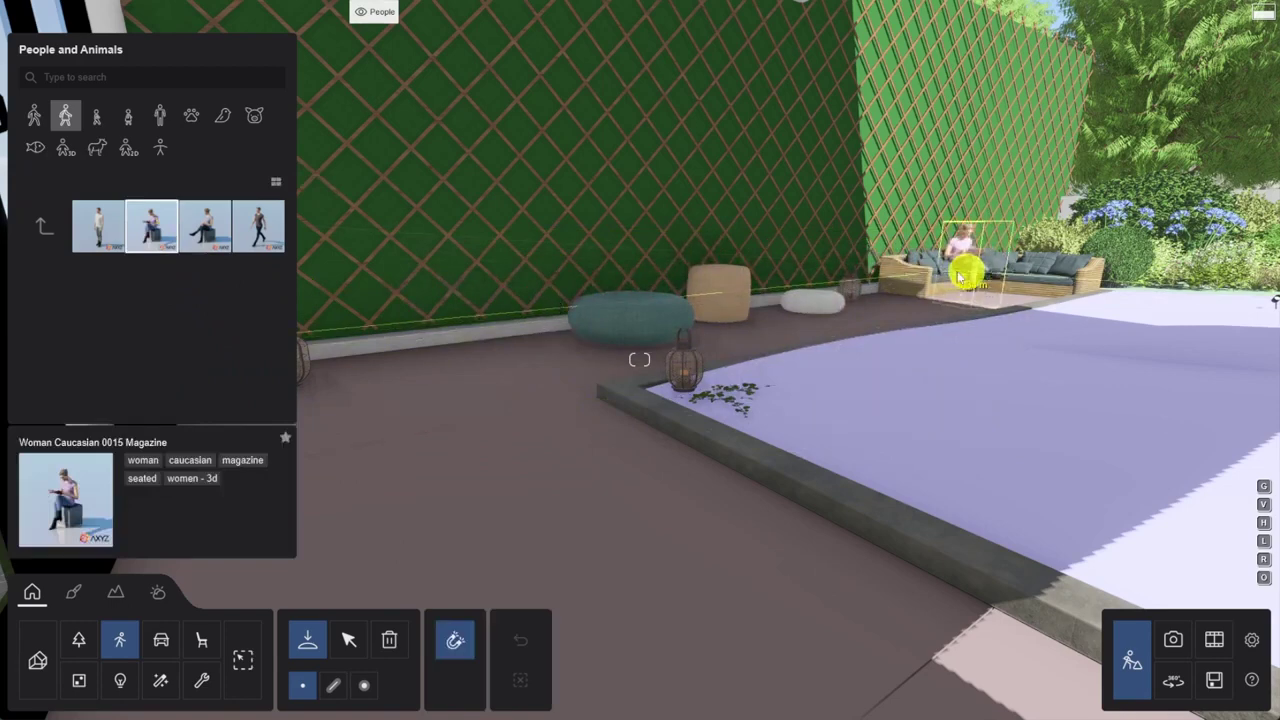
click(965, 275)
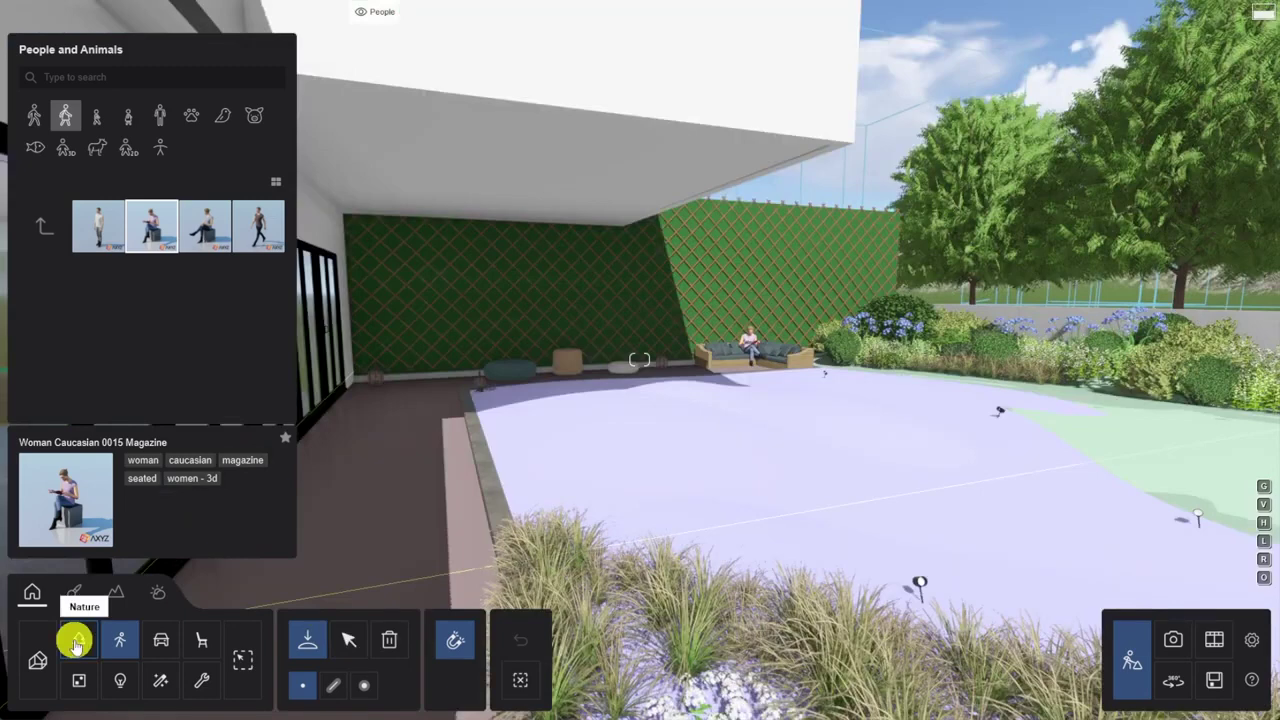
Place three fine-detail Eucalyptus 008 trees from the Oceanic collection in a row across the lawn.
click(76, 642)
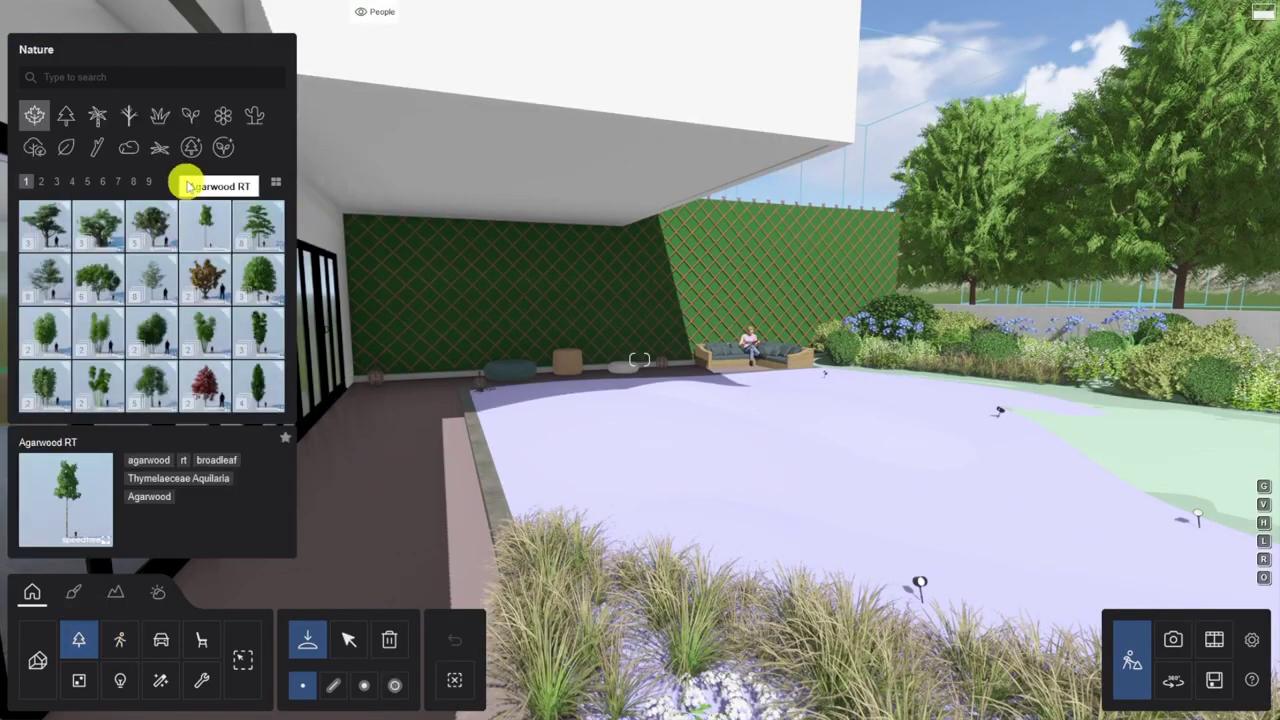
click(193, 148)
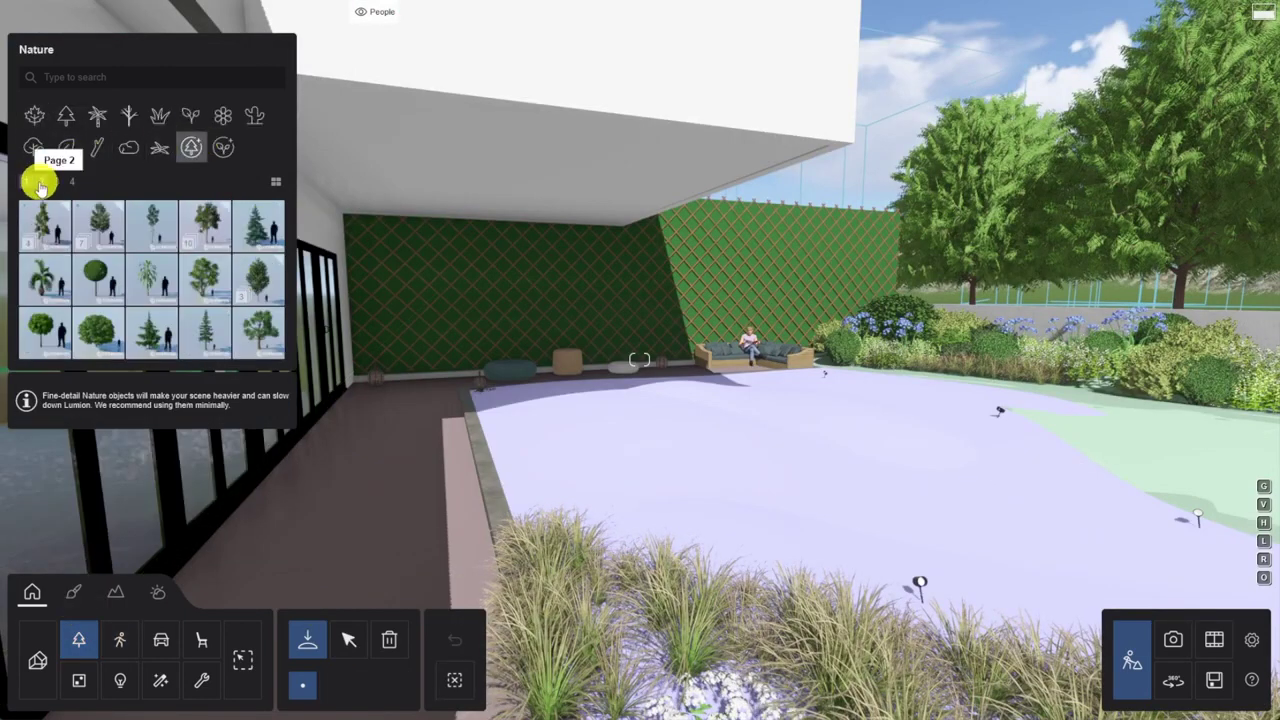
click(40, 186)
click(55, 184)
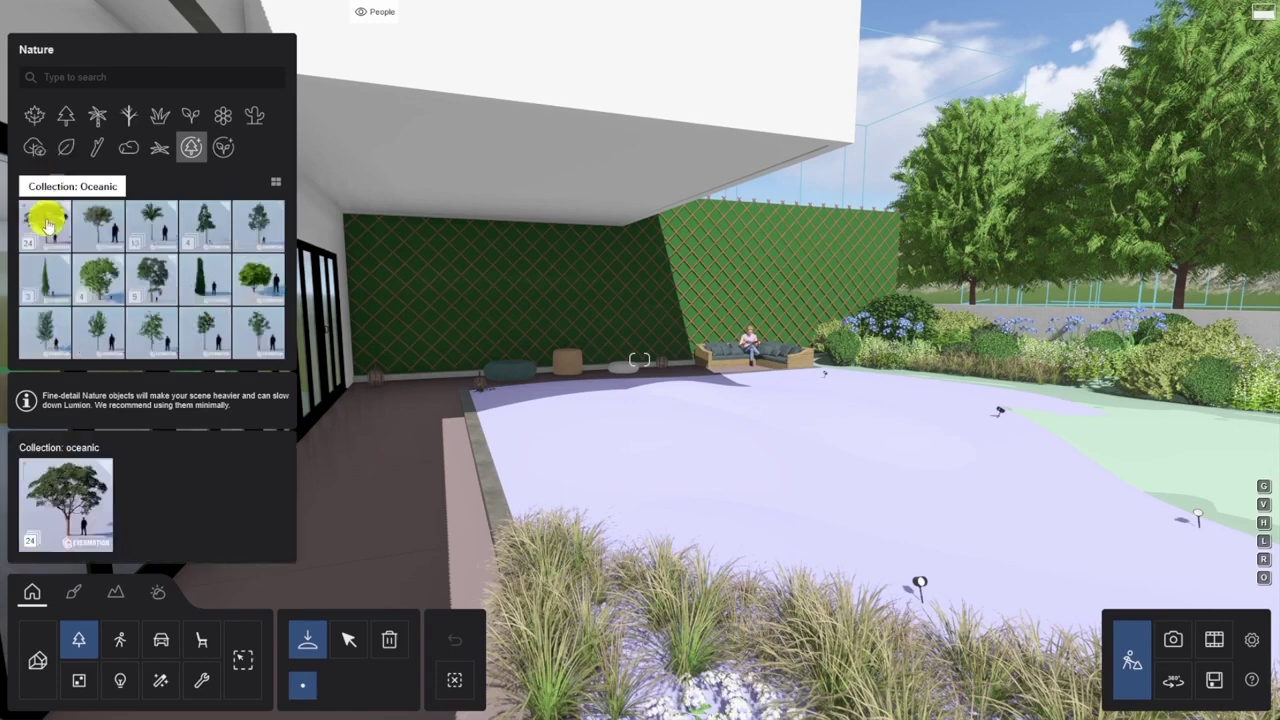
click(45, 228)
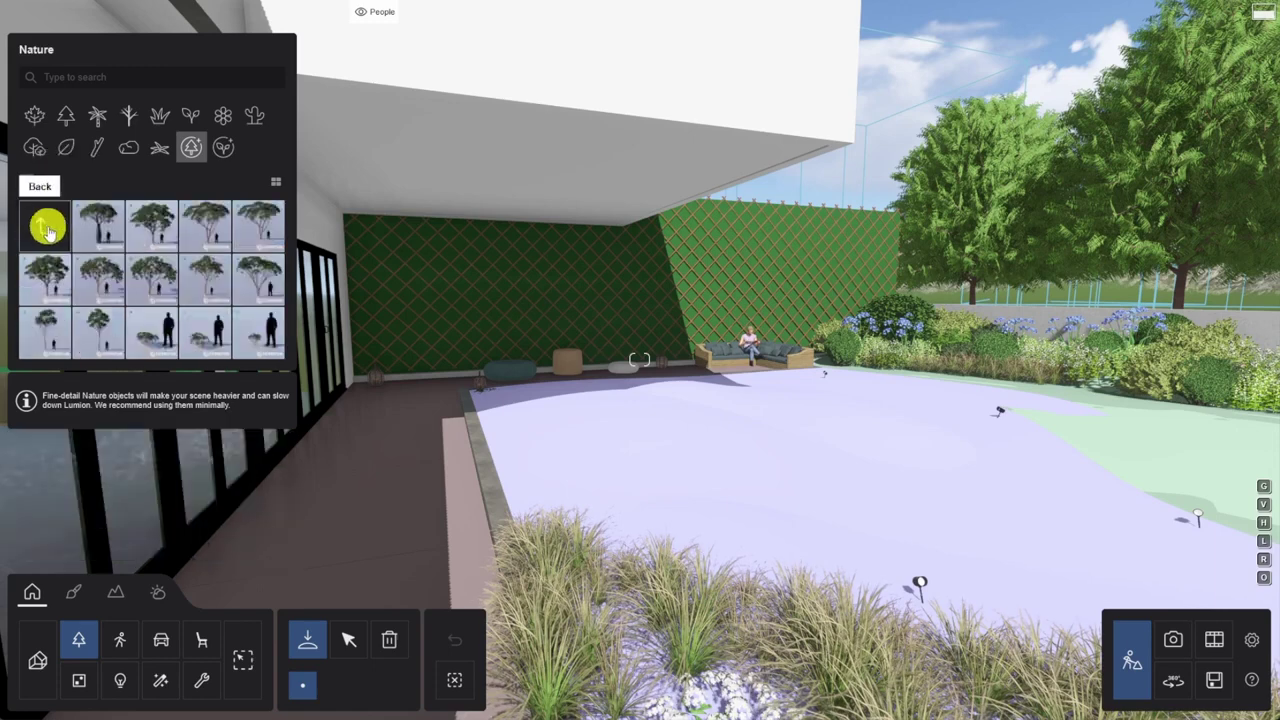
click(204, 287)
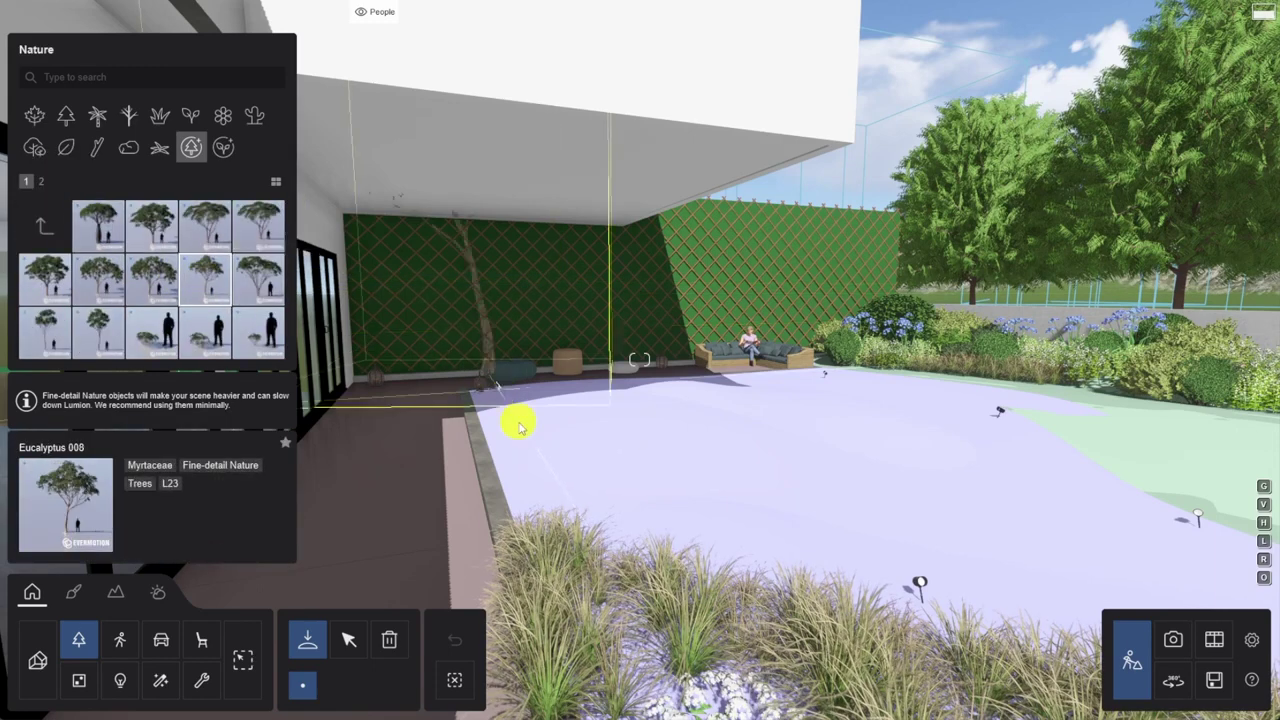
click(586, 437)
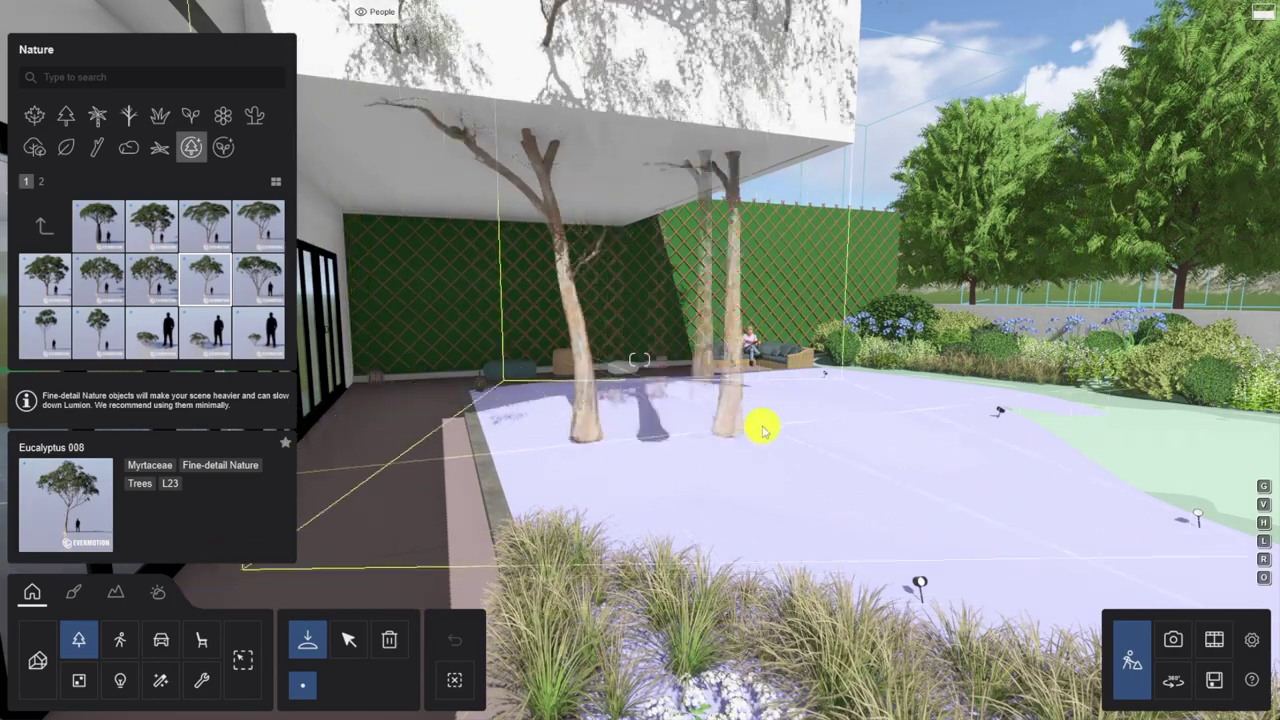
click(814, 418)
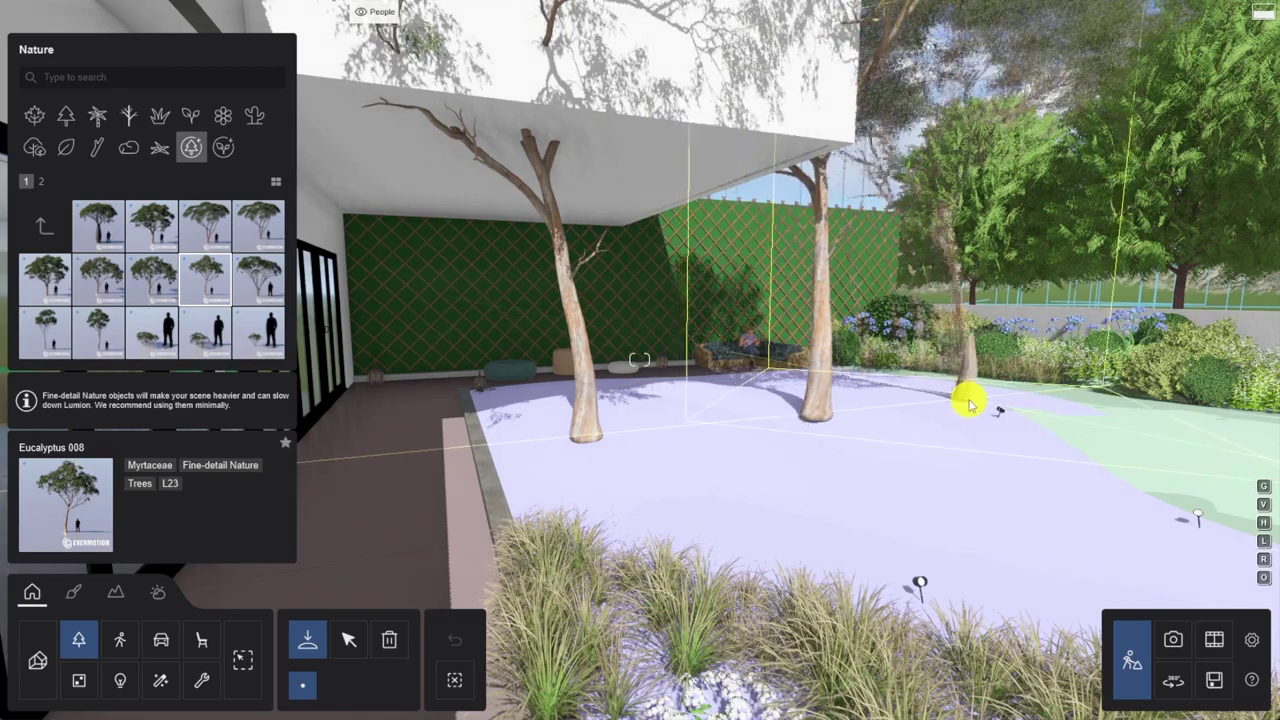
Select all three eucalyptus trees and move them behind the trellised green wall, to about X 22.93, Z -7.09 m.
click(346, 640)
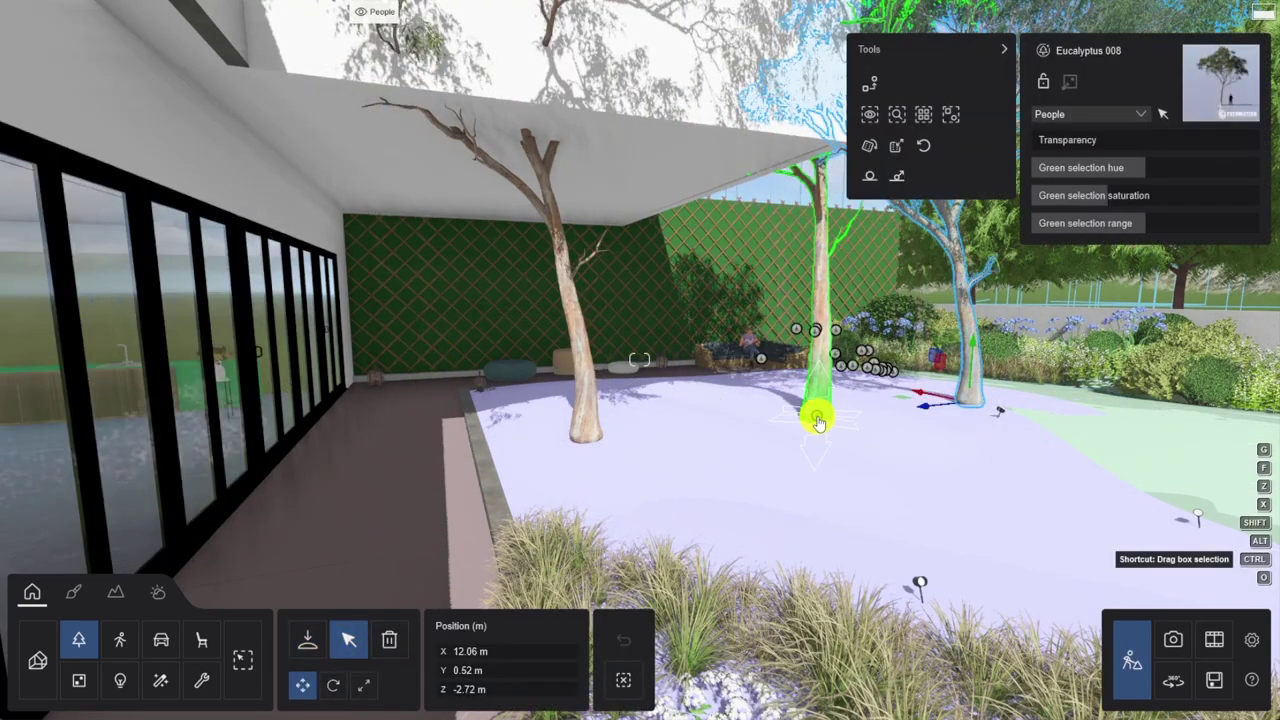
ctrl+click(814, 412)
ctrl+click(582, 434)
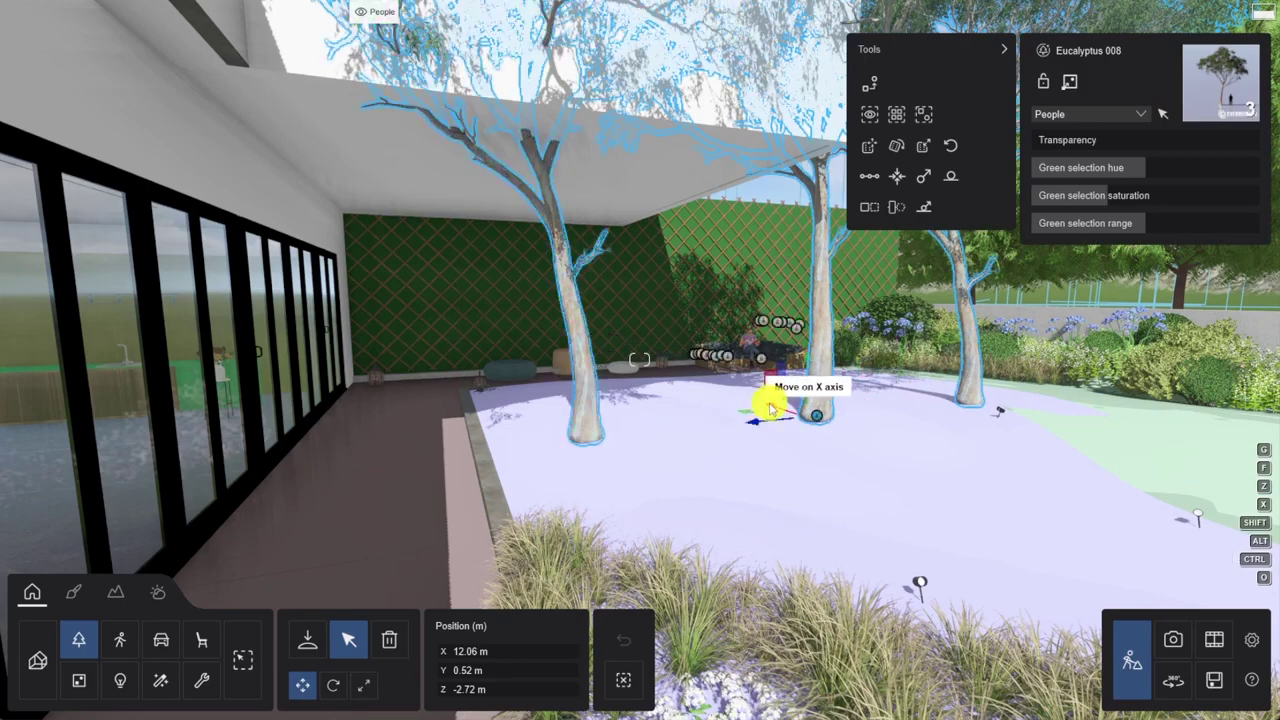
drag(771, 406, 668, 358)
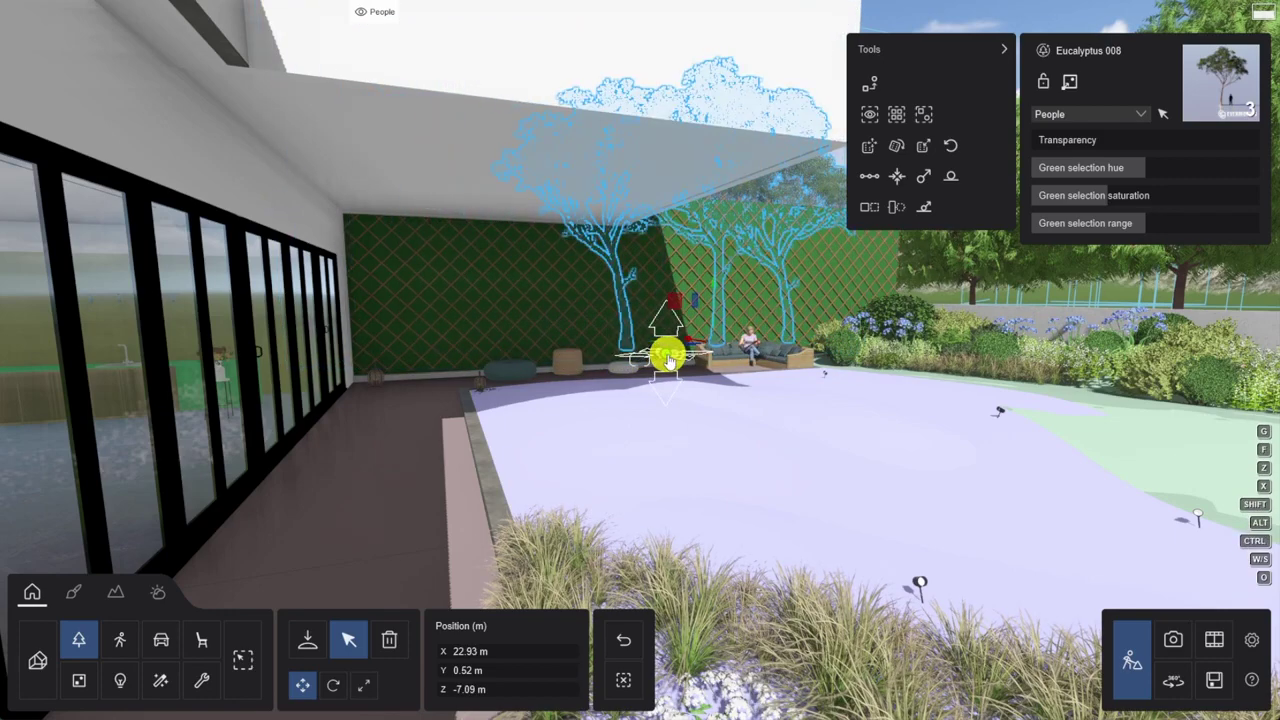
Assign the three selected eucalyptus trees to the Trees layer and clear the selection.
key(d)
right_drag(662, 361, 660, 359)
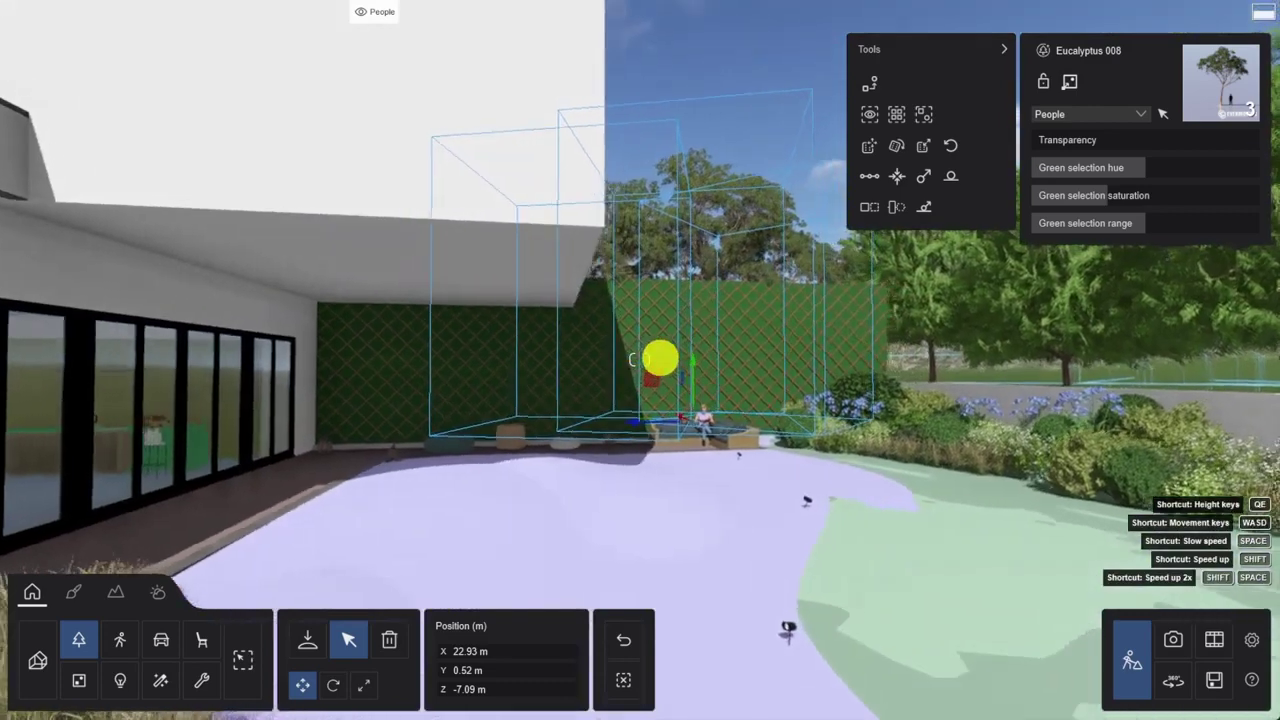
right_drag(868, 290, 870, 288)
click(1087, 117)
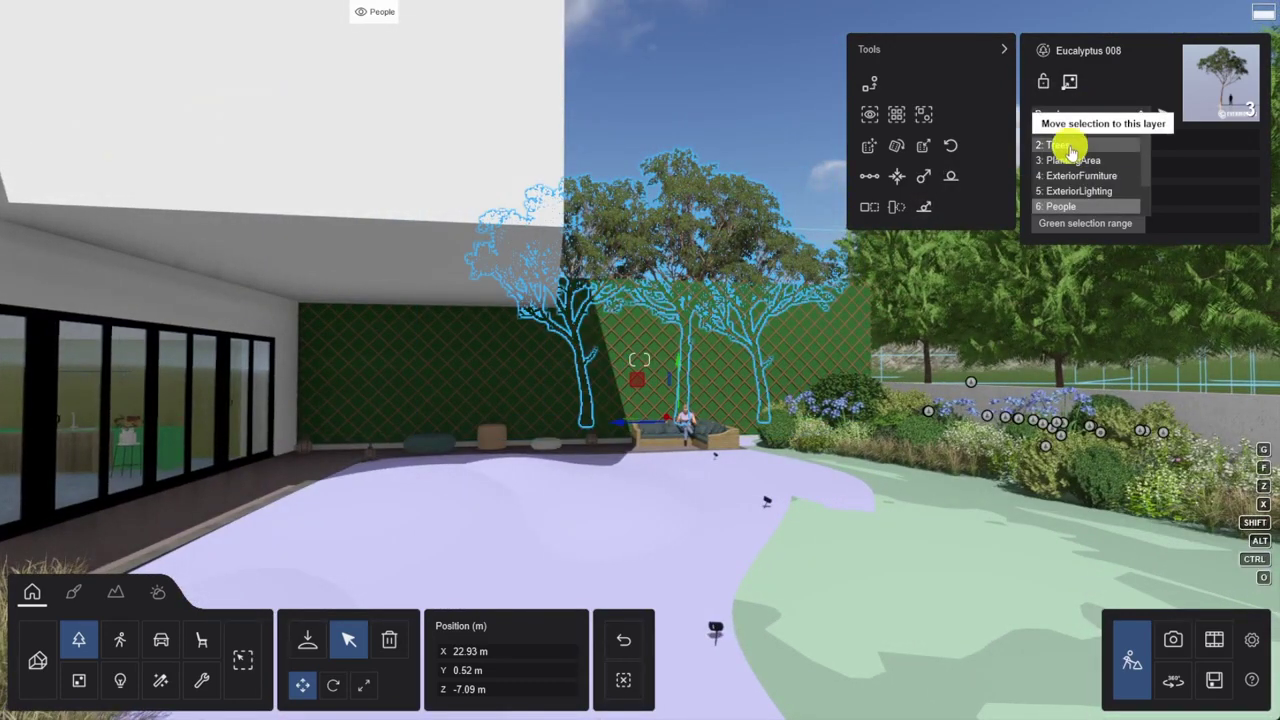
click(1069, 147)
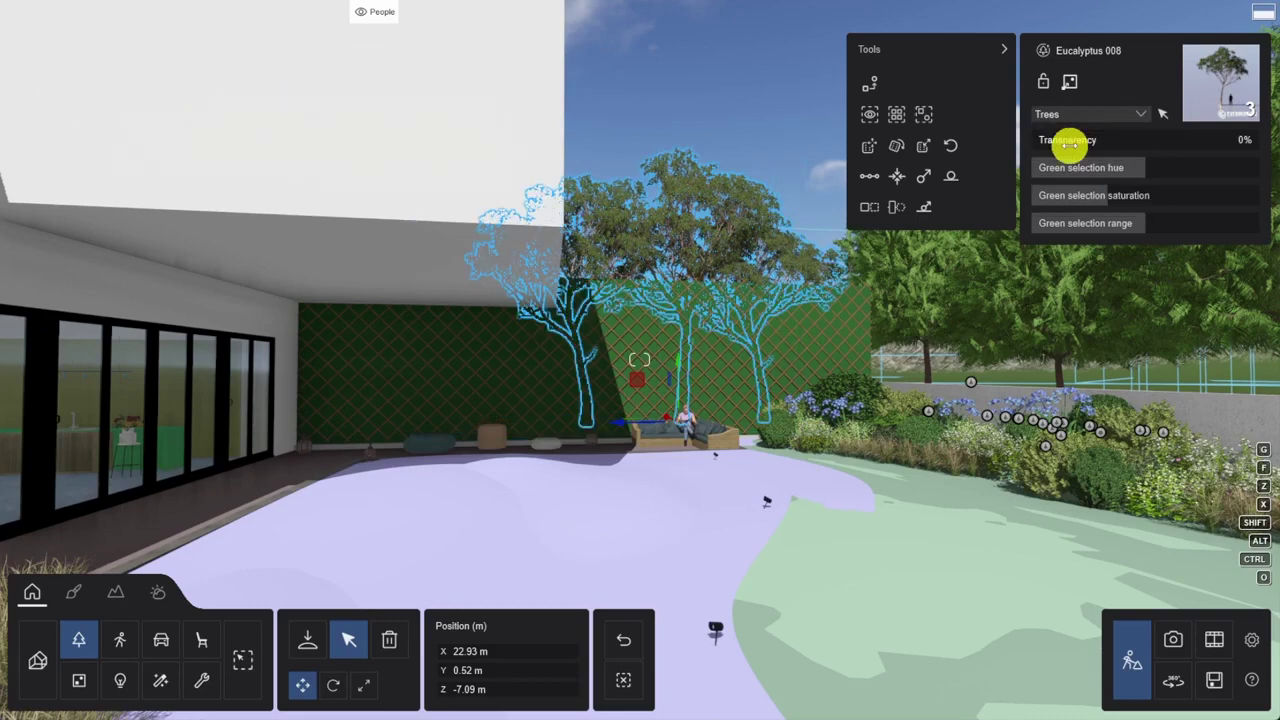
click(623, 680)
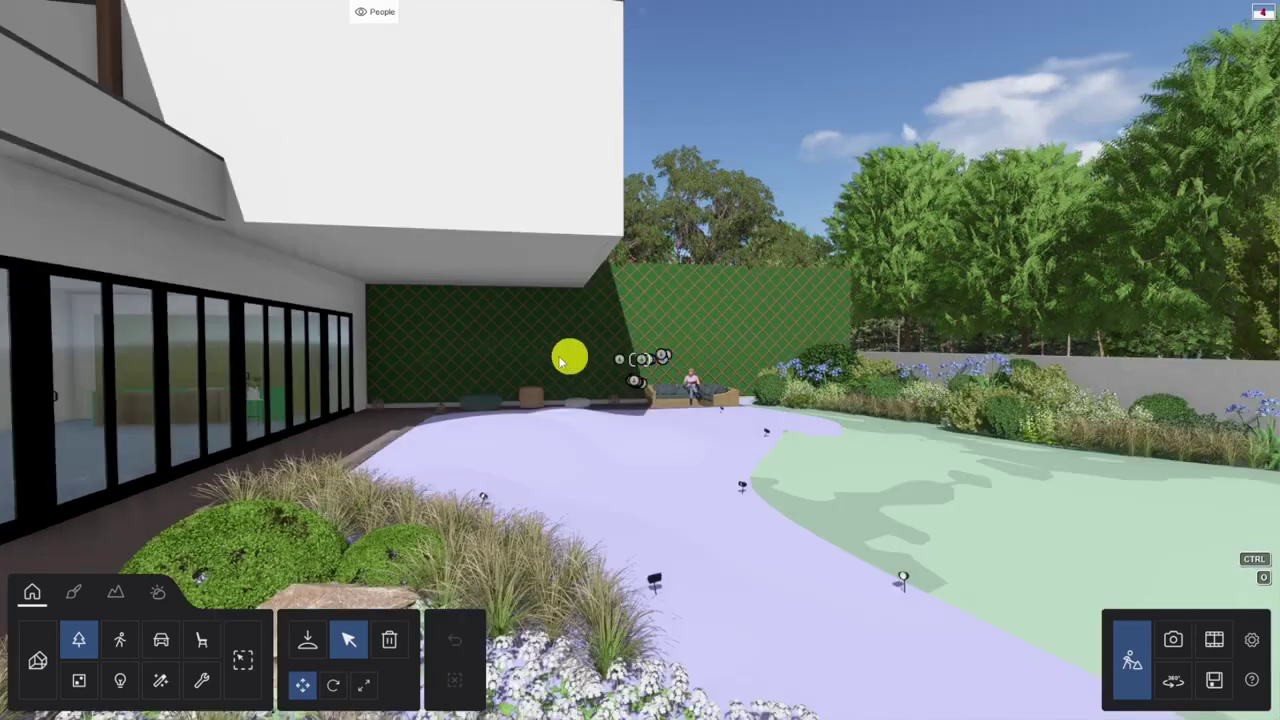
Examine the seated woman and the trees behind the green wall while approaching the sofa across the garden.
key(w)
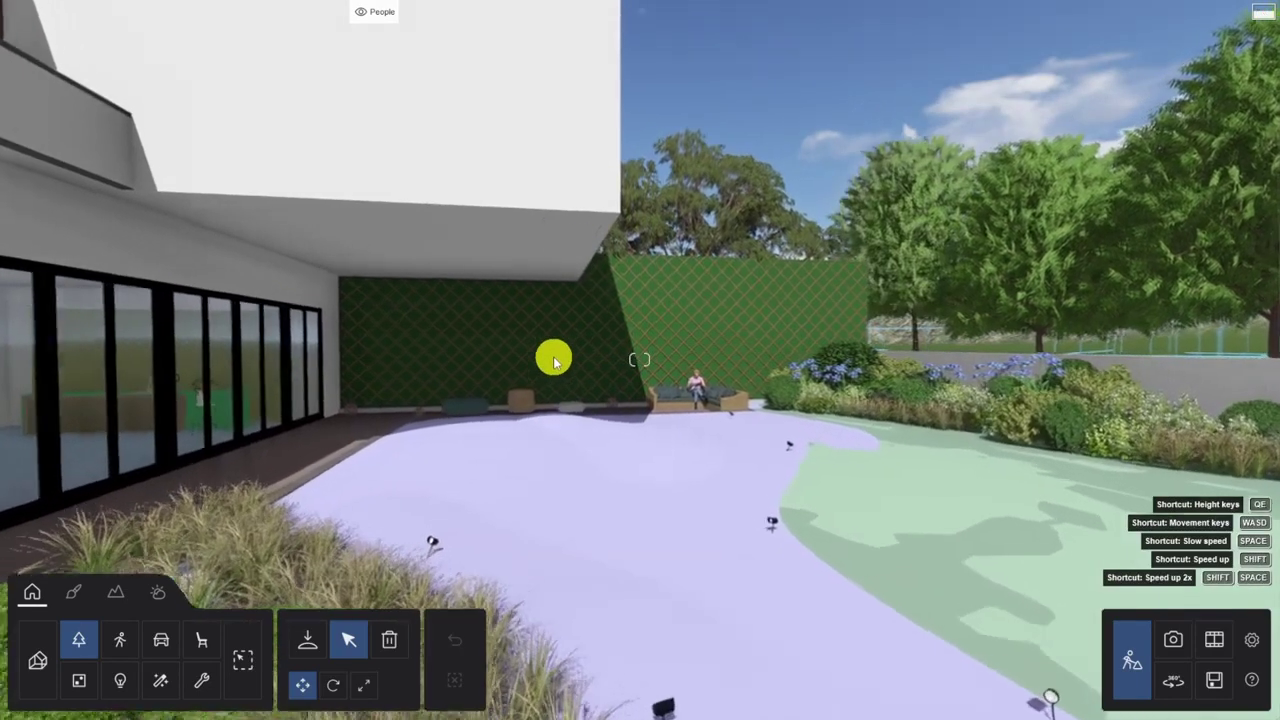
key(w)
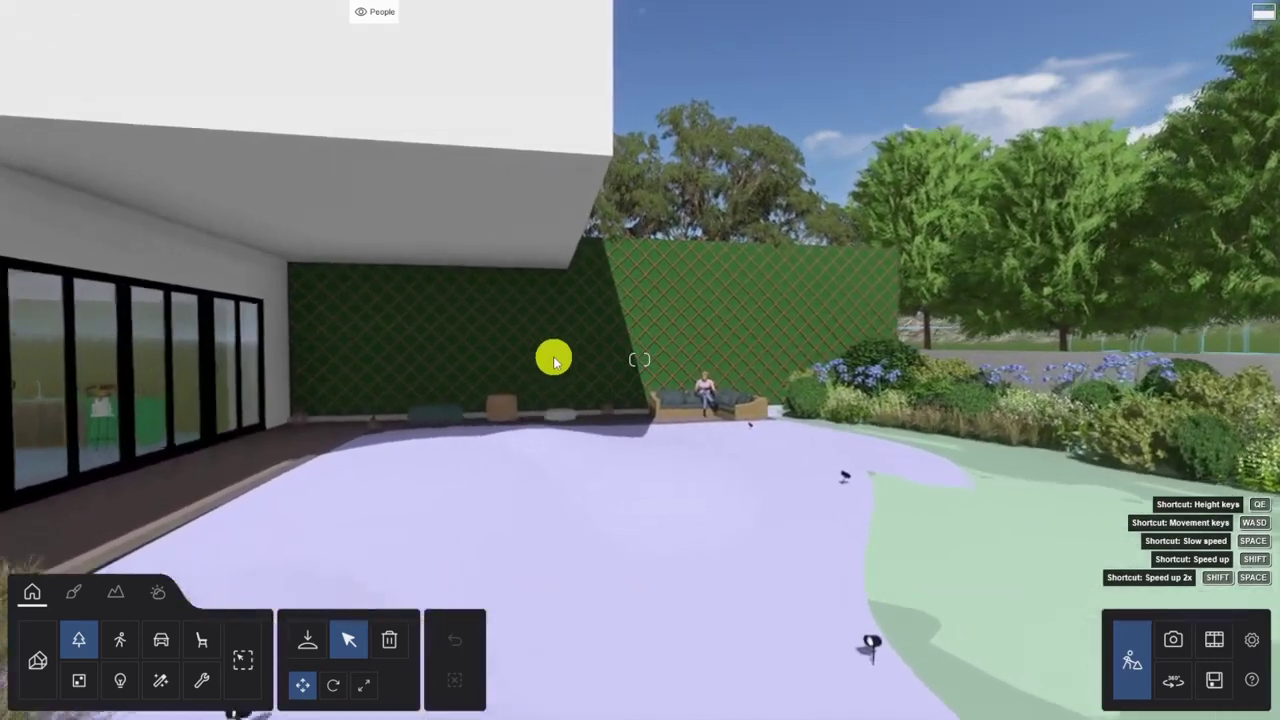
key(w)
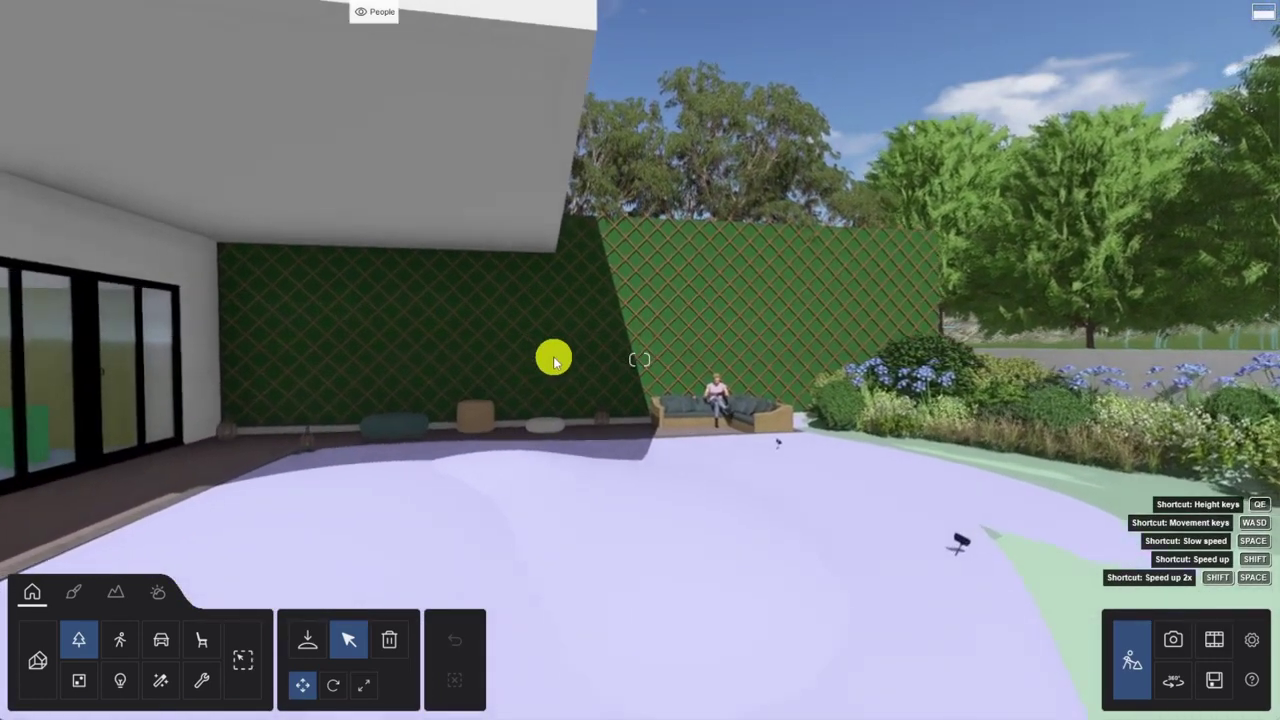
key(w)
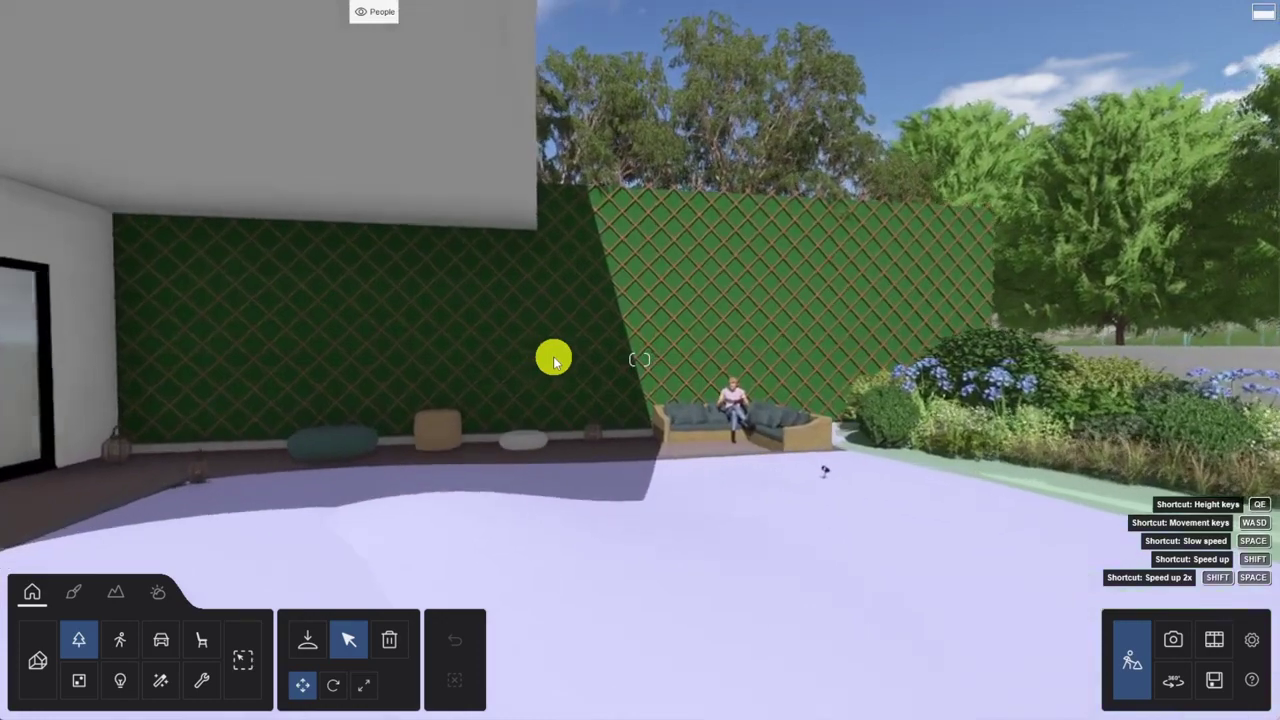
key(w)
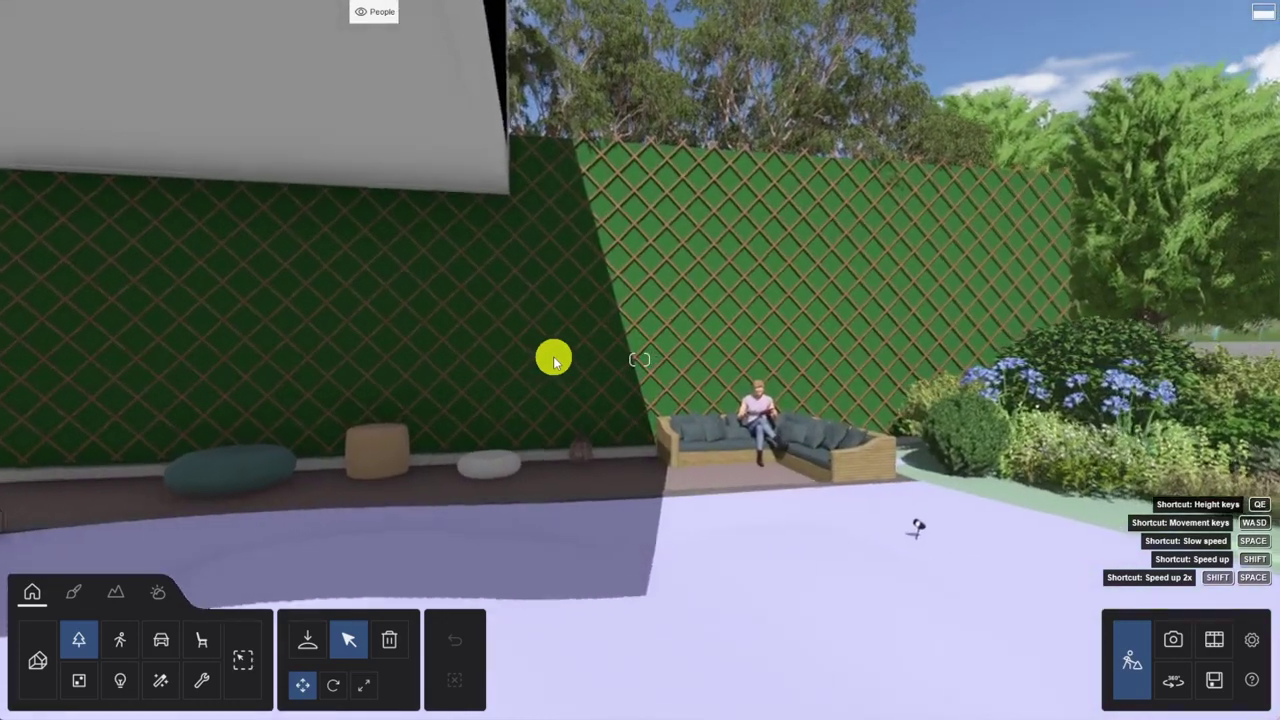
key(w)
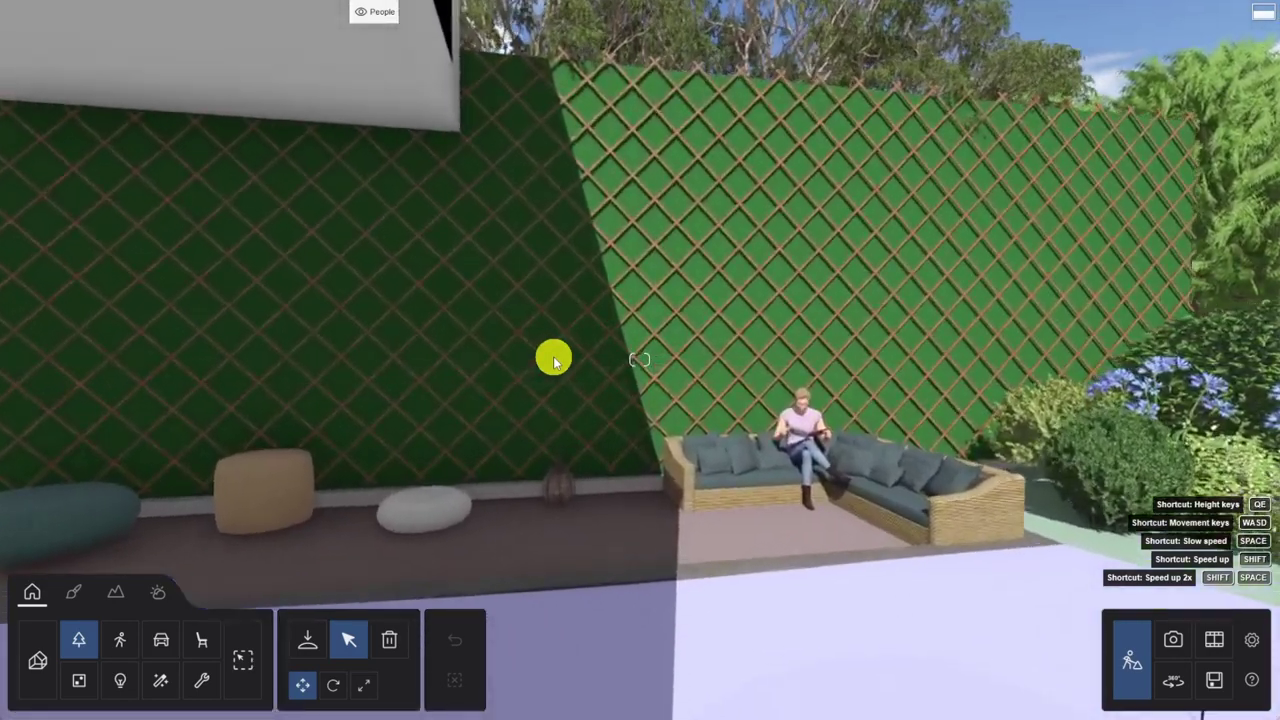
Apply the Bricks 024 material from the Stone bricks collection to the Wall_Foliage surface behind the trellis.
key(w)
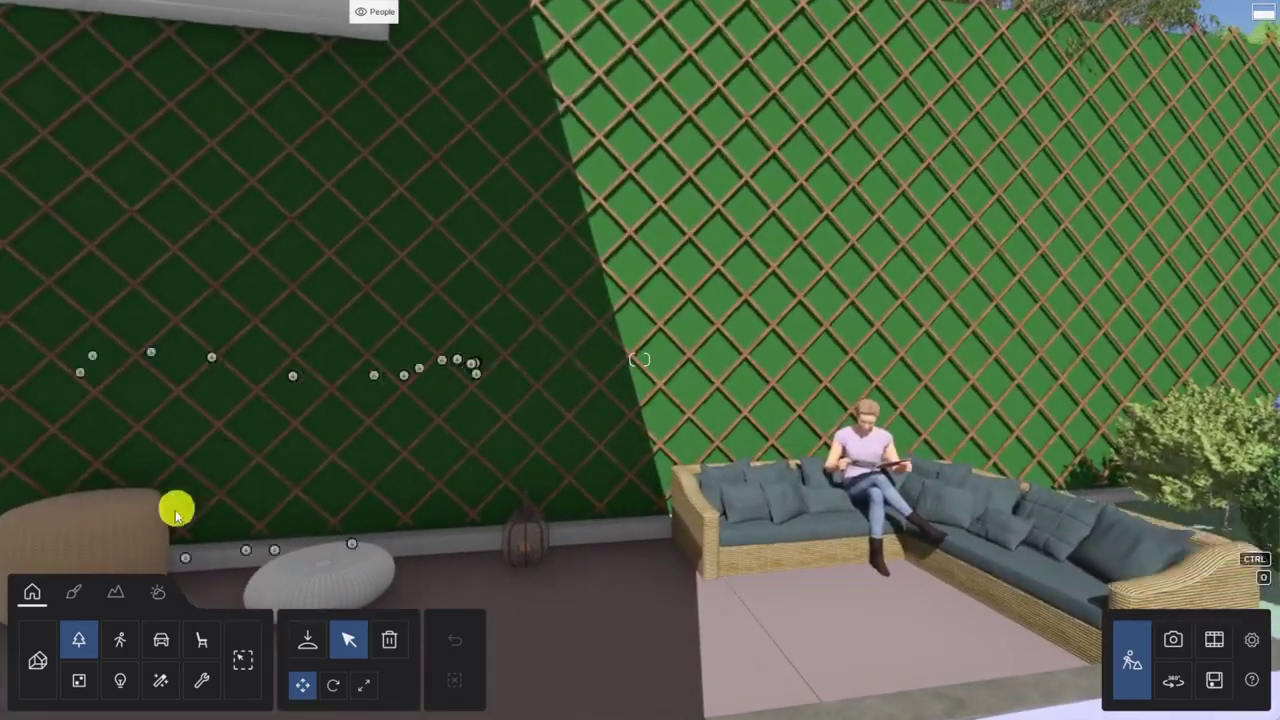
click(73, 592)
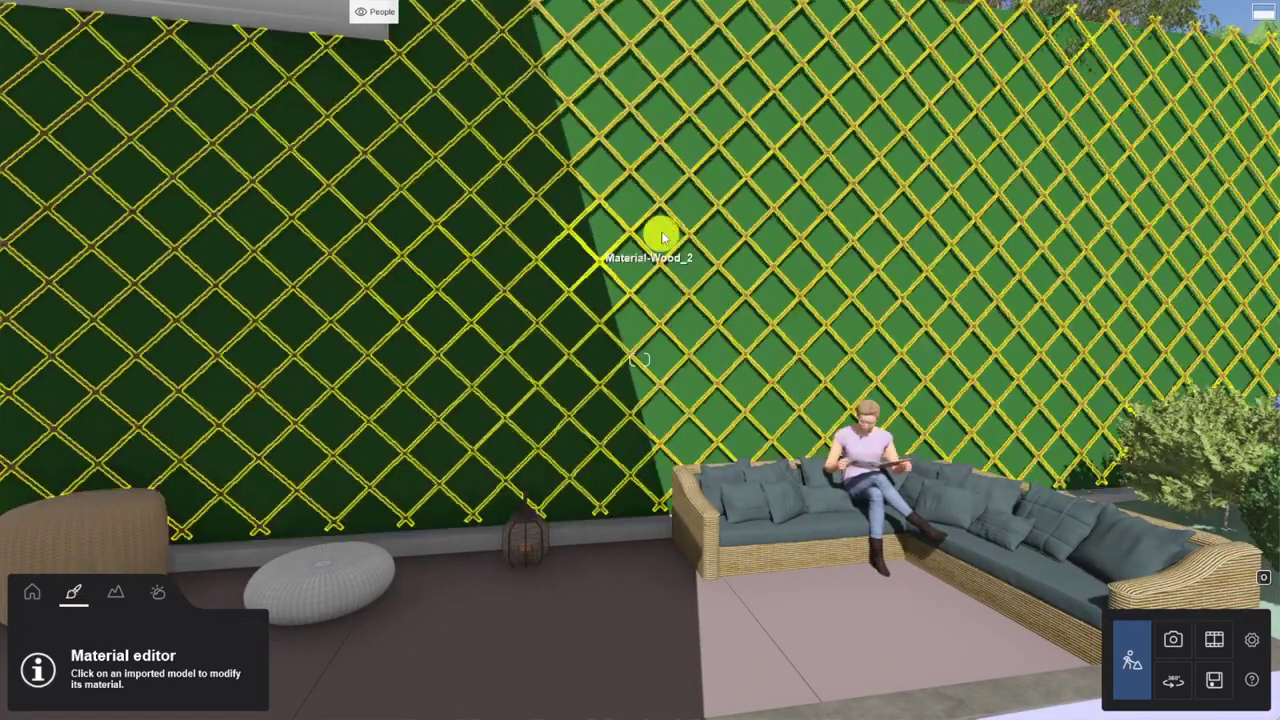
click(687, 208)
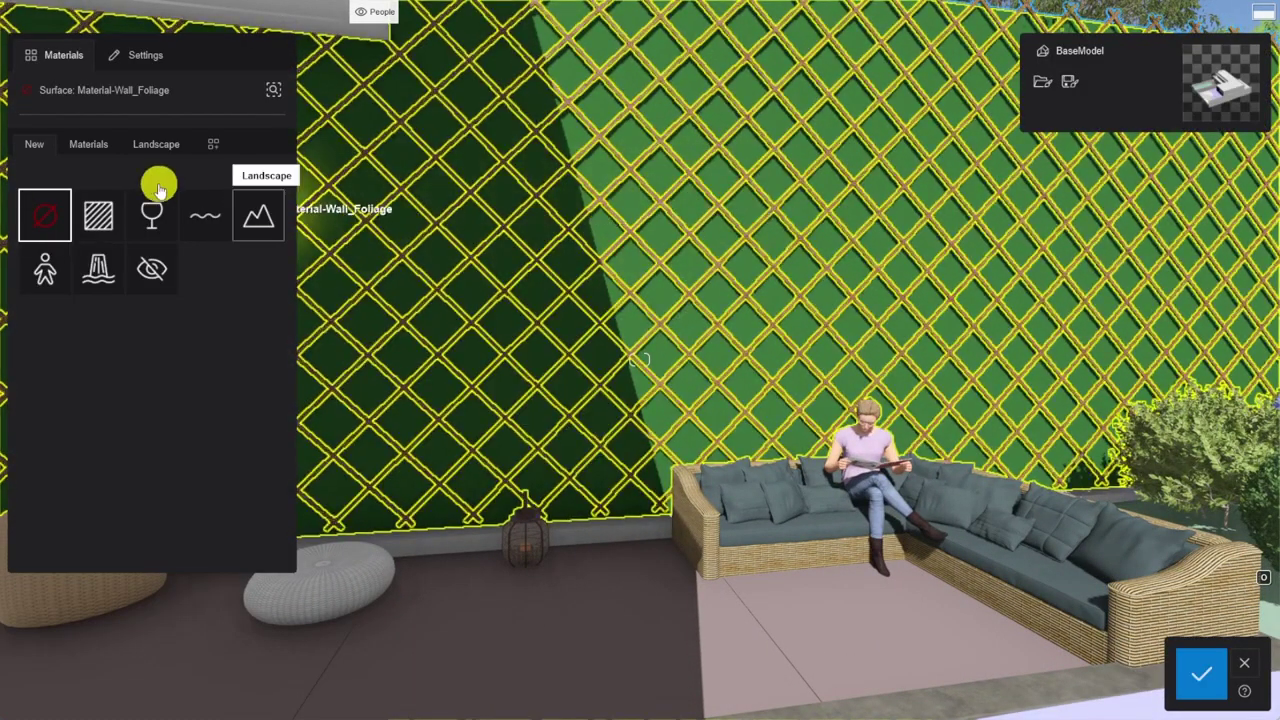
click(89, 145)
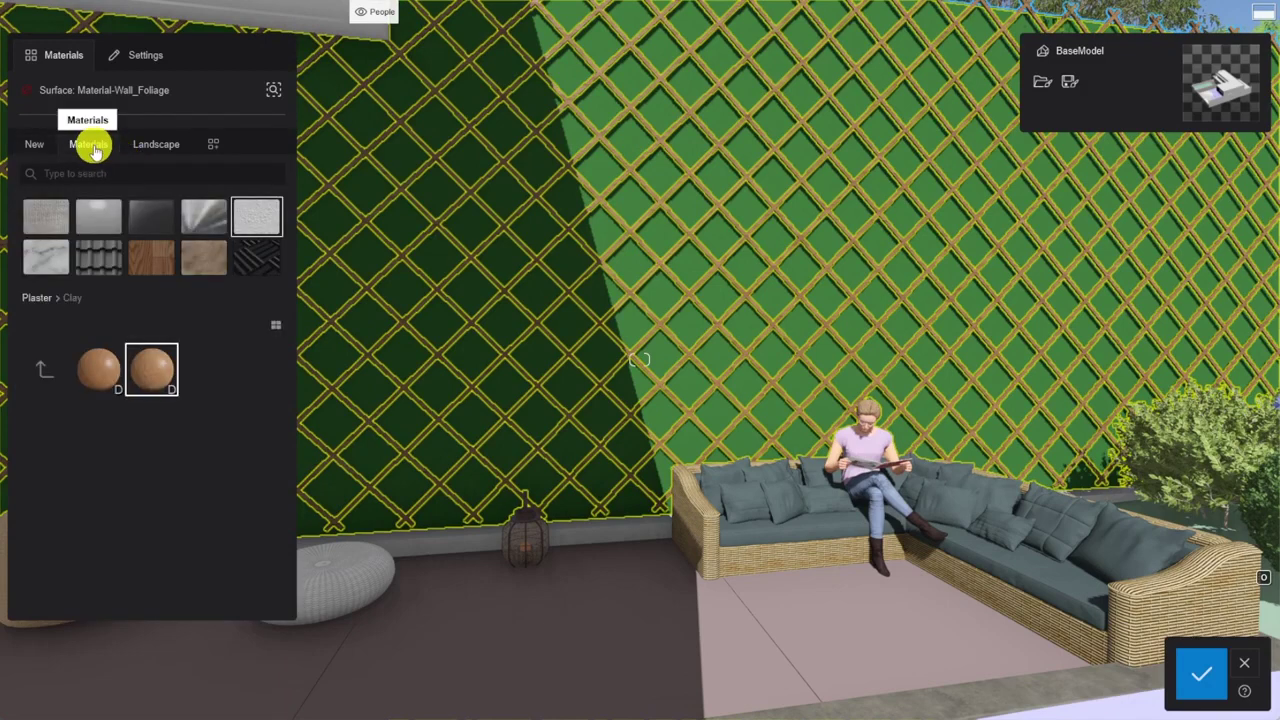
click(46, 262)
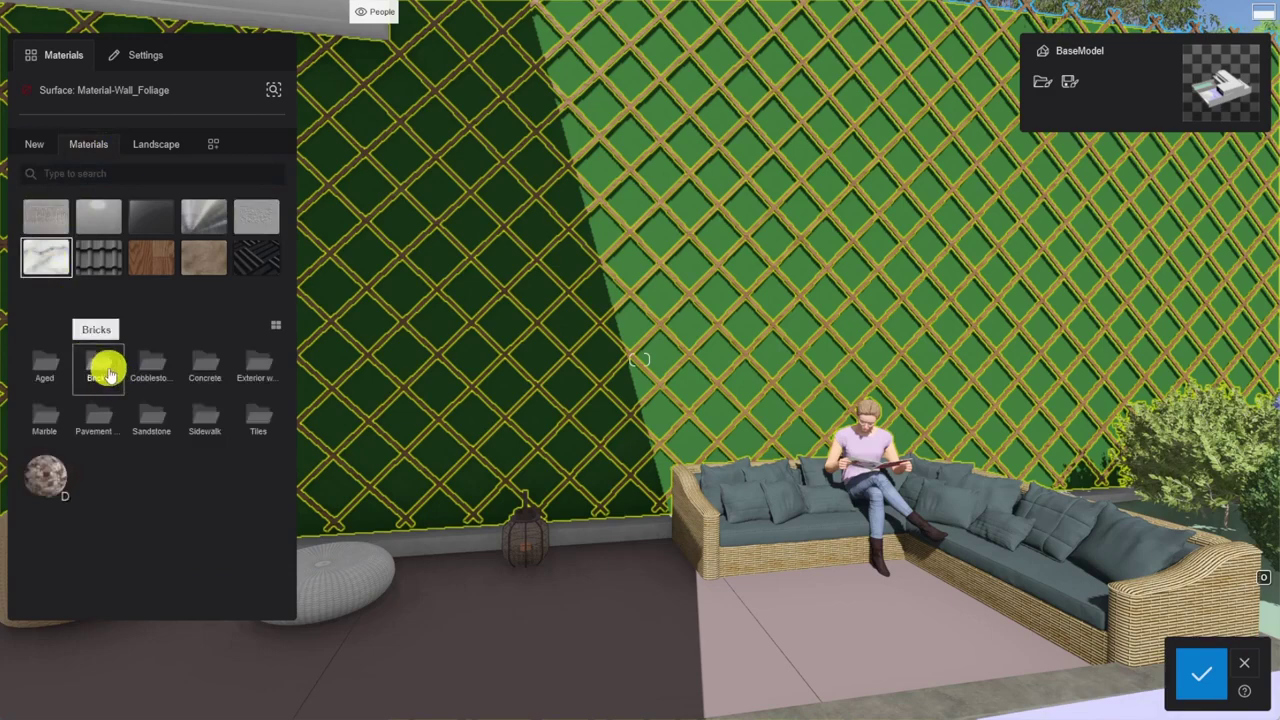
click(108, 372)
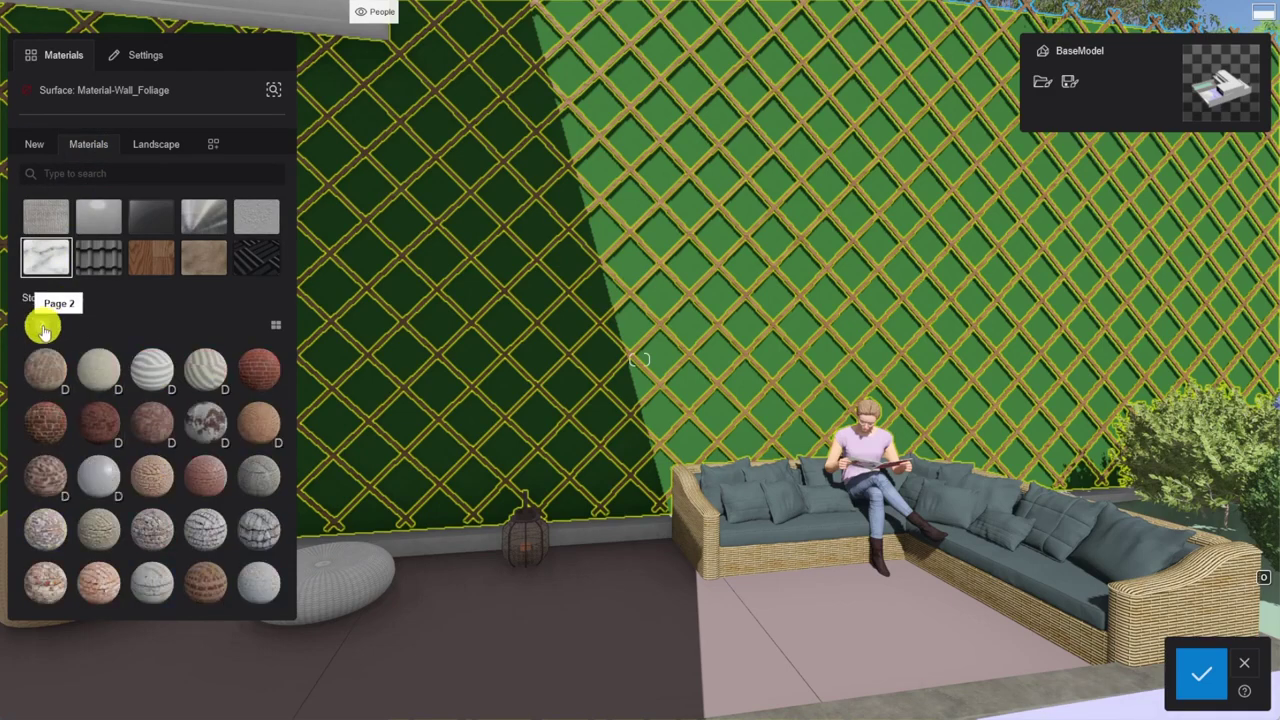
click(95, 374)
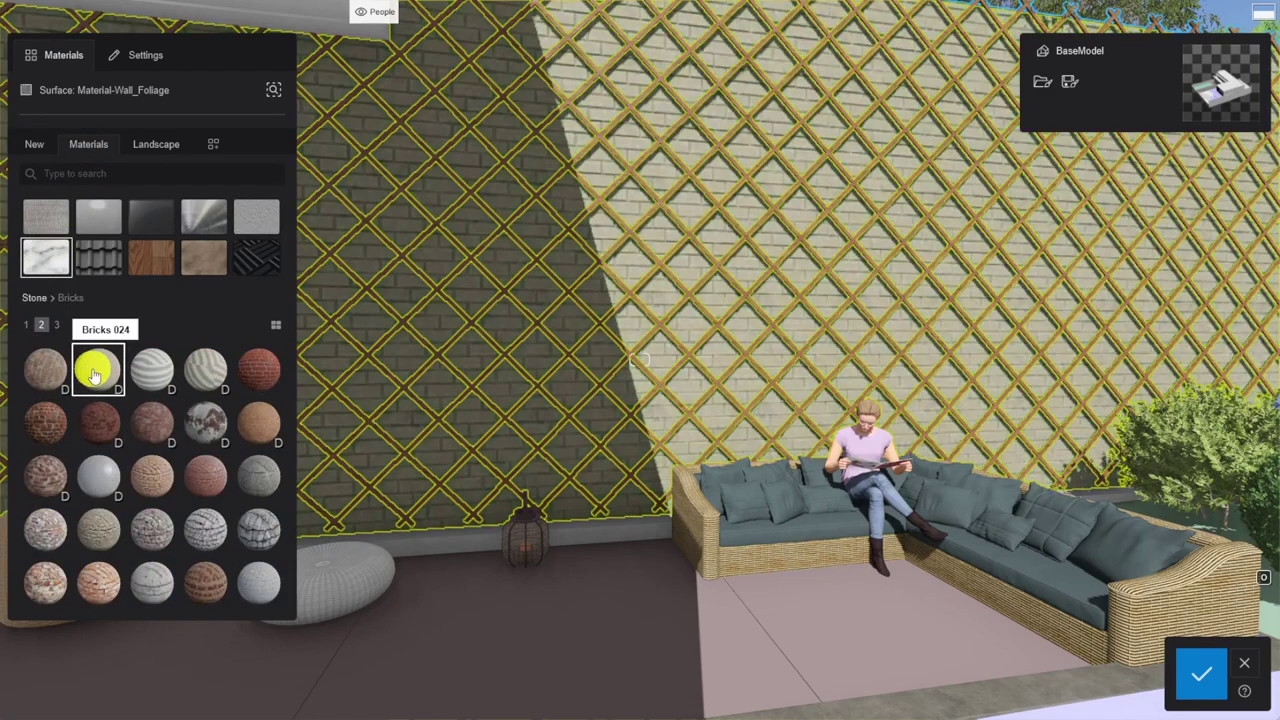
Set the brick wall's colour to dark grey and reduce its texture strength to a little over half.
click(120, 57)
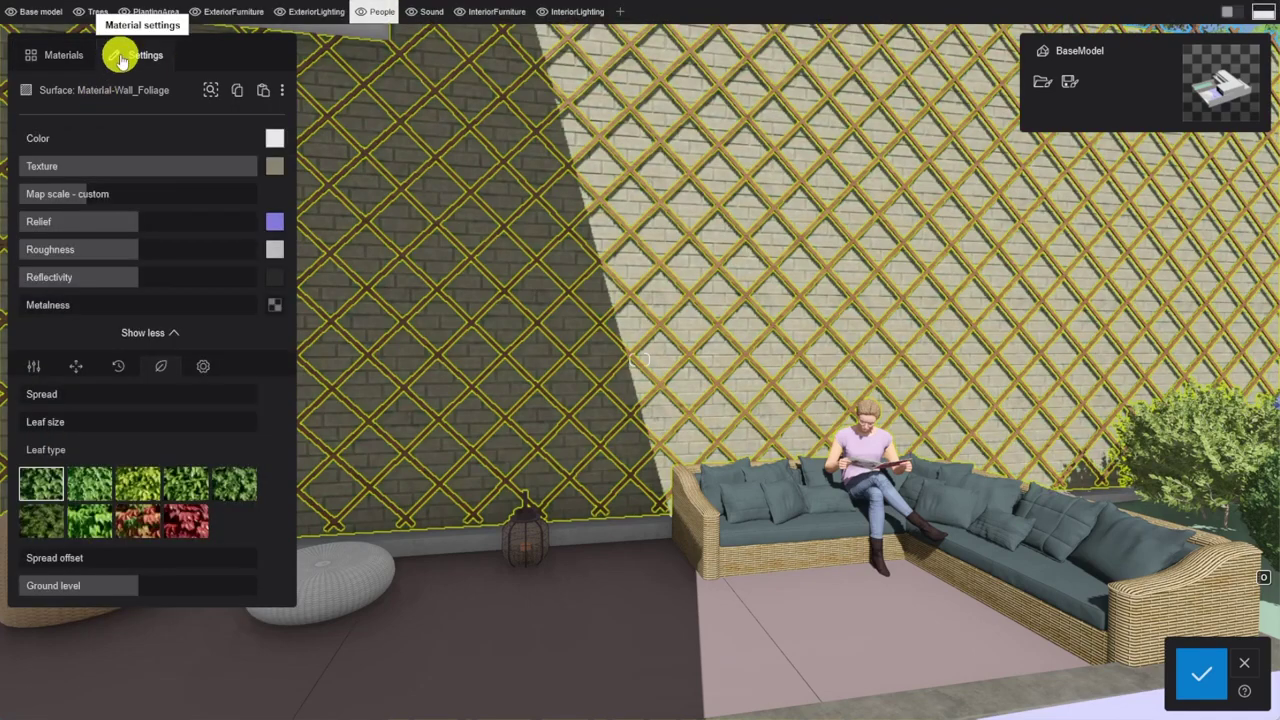
click(272, 138)
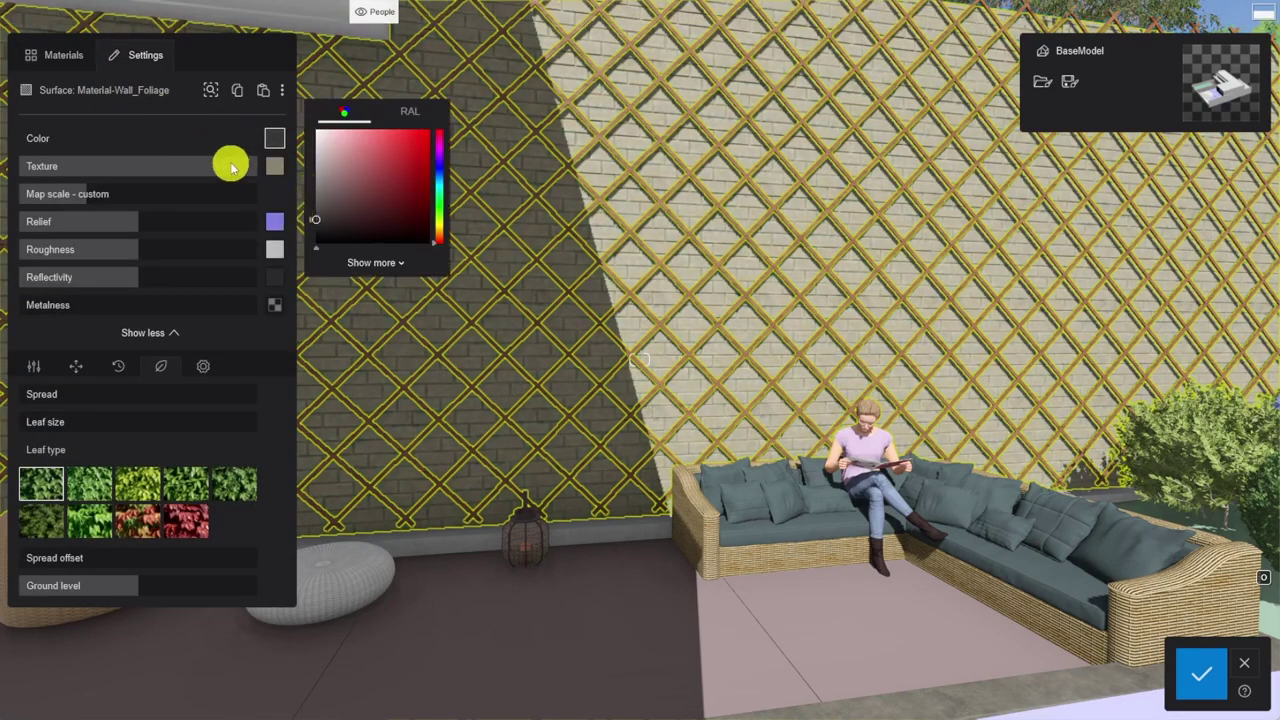
drag(230, 168, 158, 166)
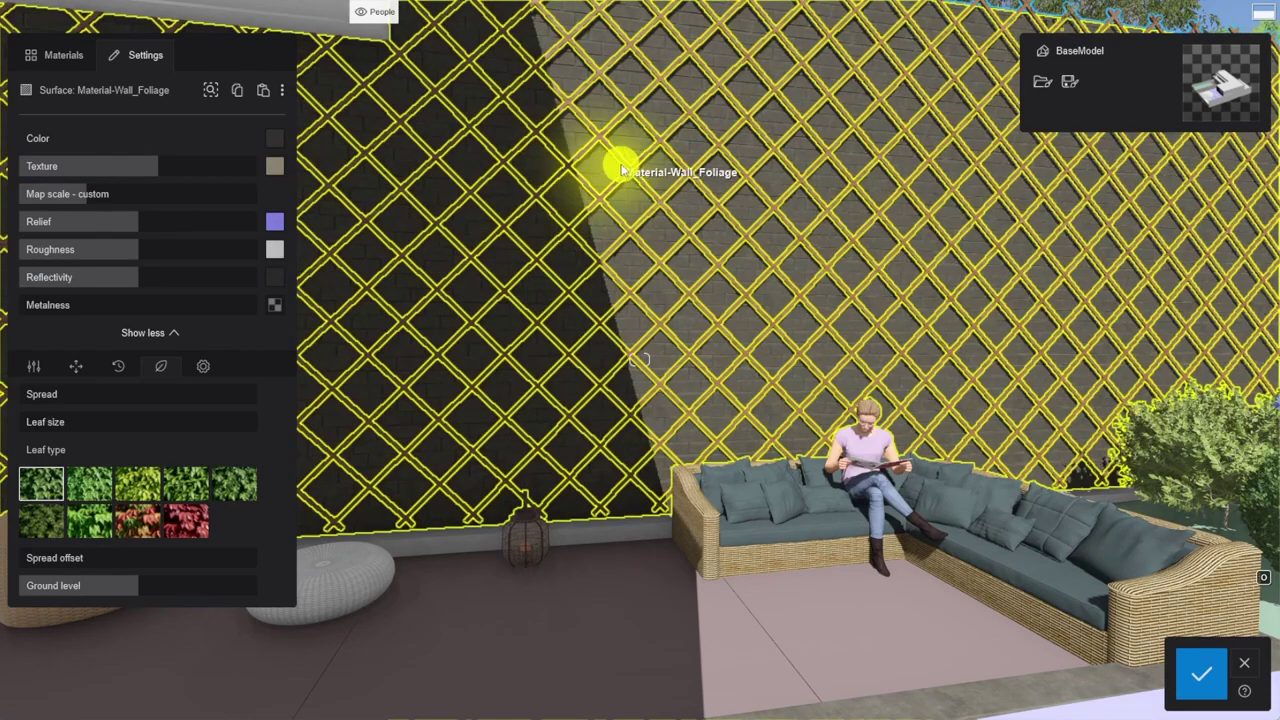
Grow foliage on the wooden trellis by setting the Wood_2 material's leaf spread to about 88%.
click(625, 169)
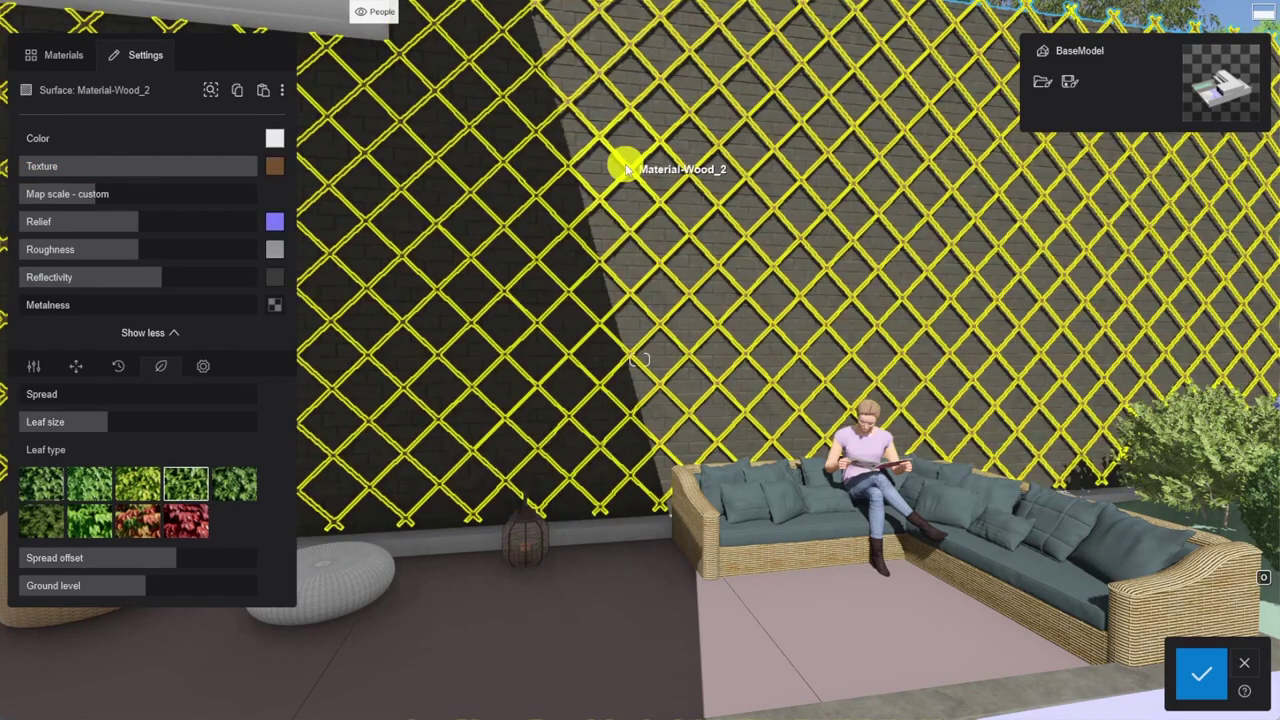
scroll(690, 305, up, 5)
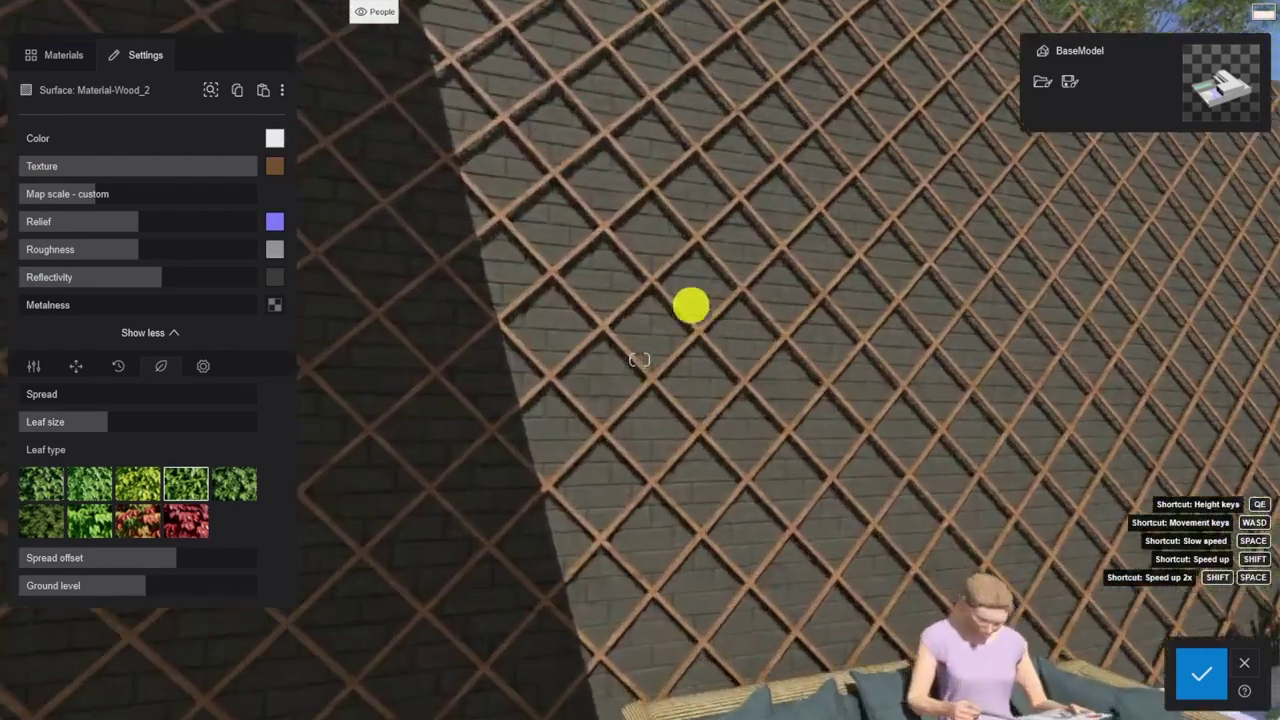
right_drag(690, 305, 689, 309)
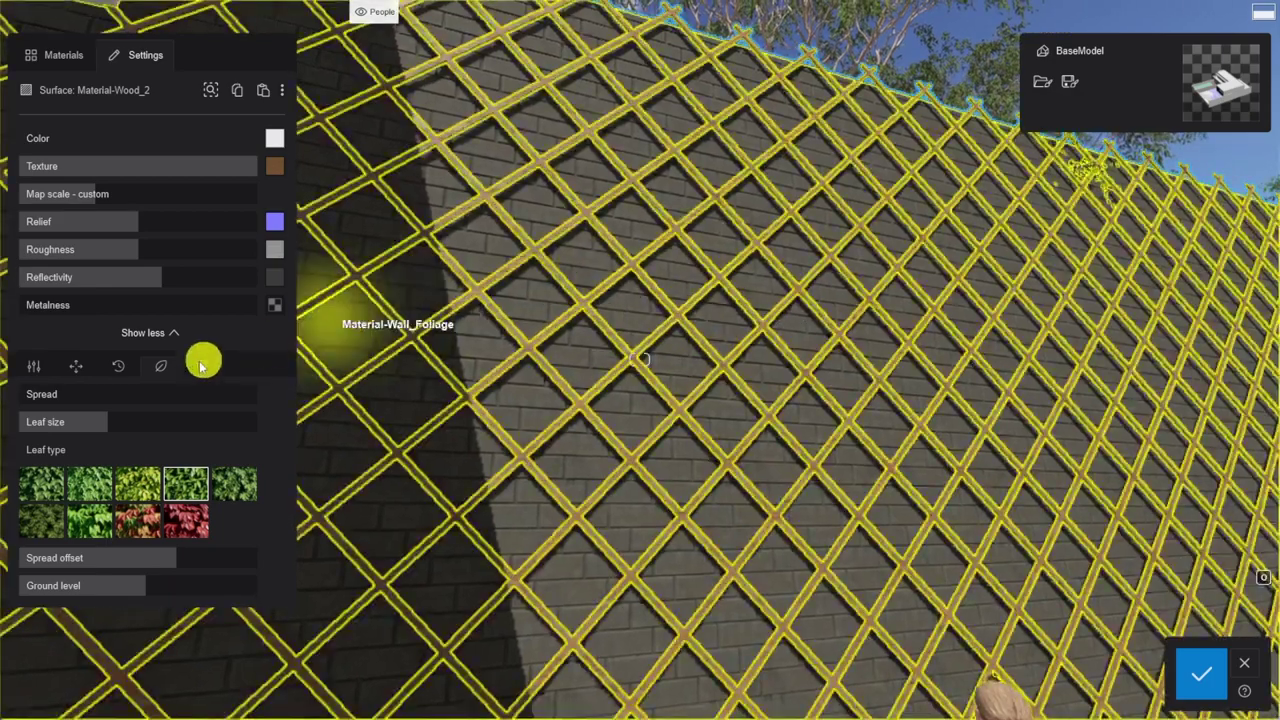
drag(39, 394, 229, 398)
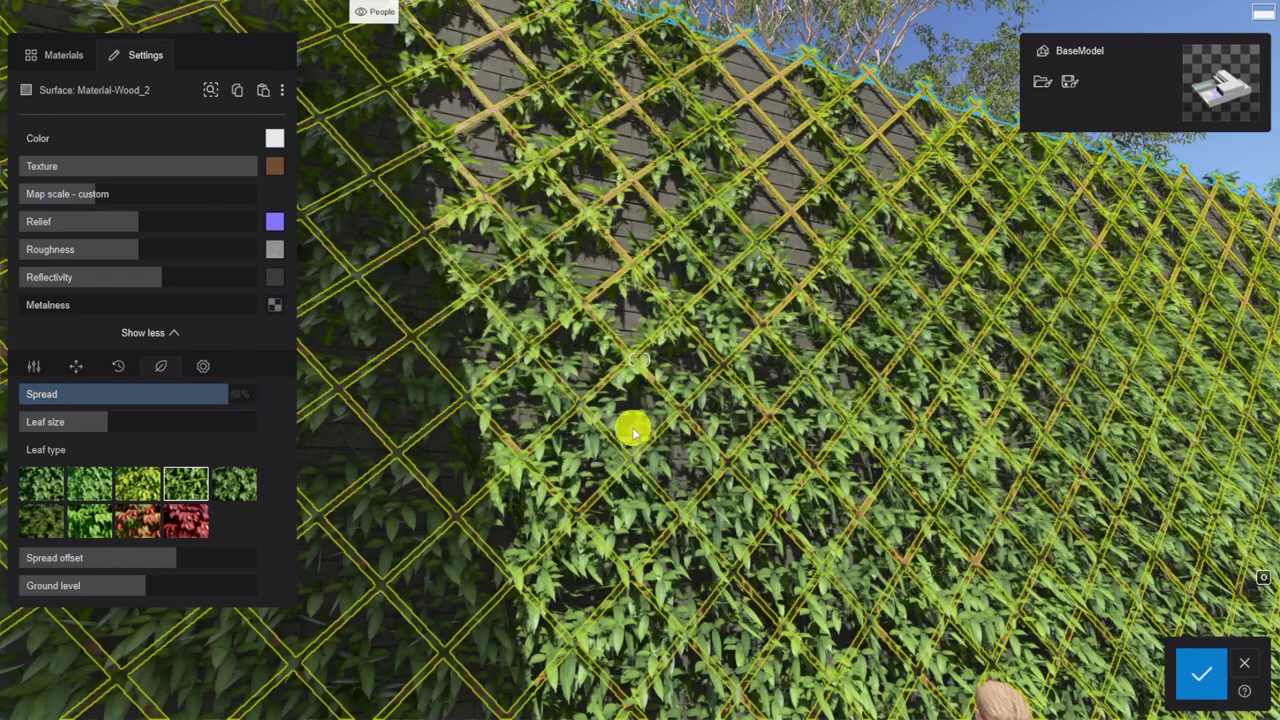
scroll(737, 443, down, 5)
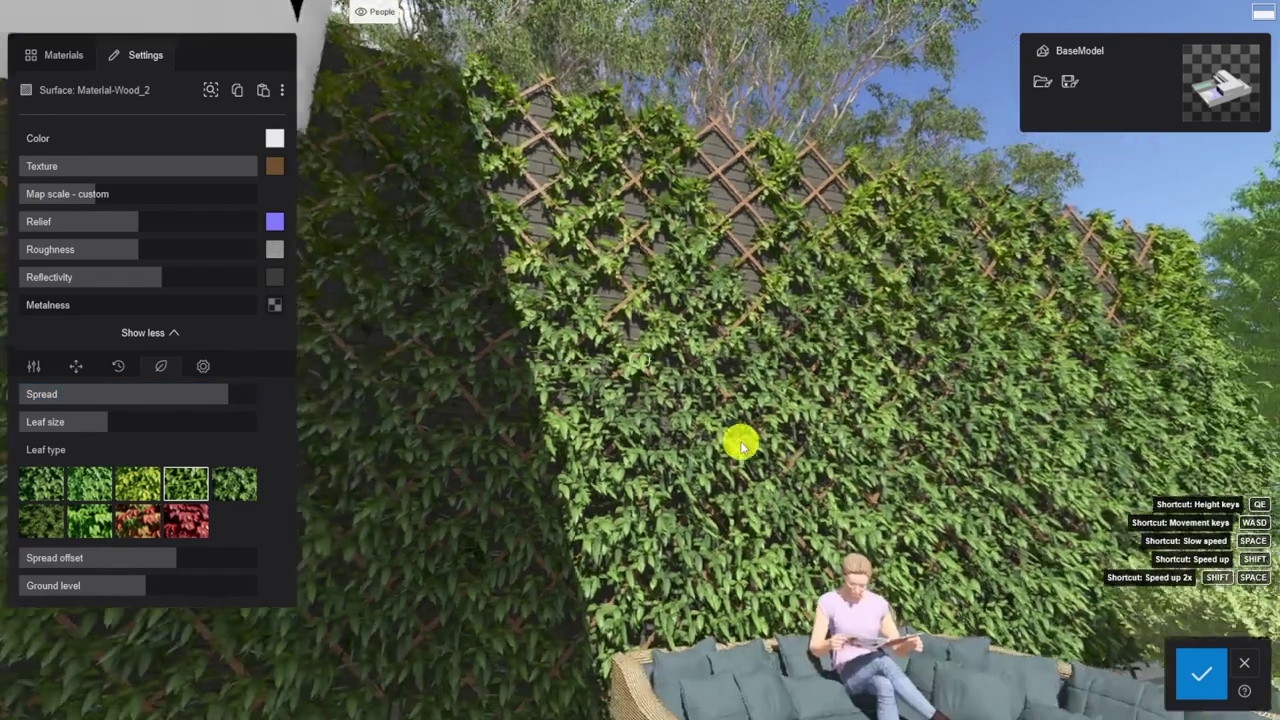
Load the Concrete032_4K_Color image as the patio pavement's texture and set its map scale to 5.5 m.
right_drag(741, 443, 740, 448)
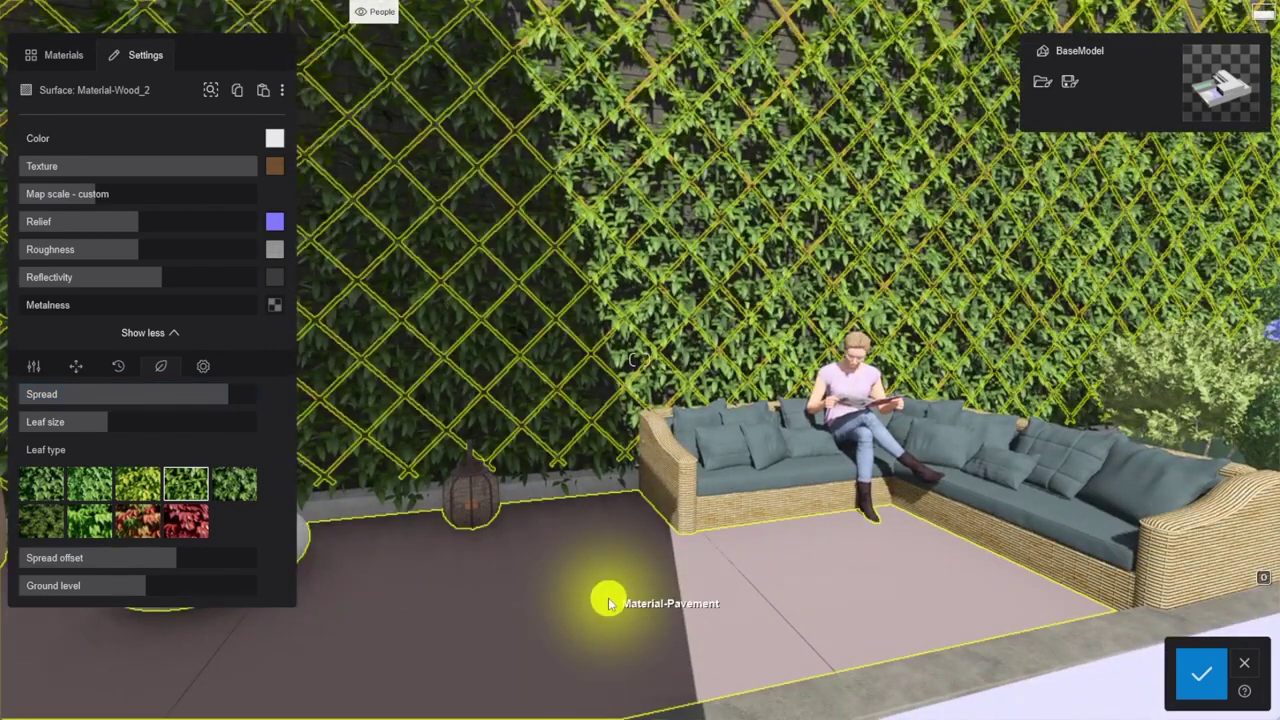
click(608, 600)
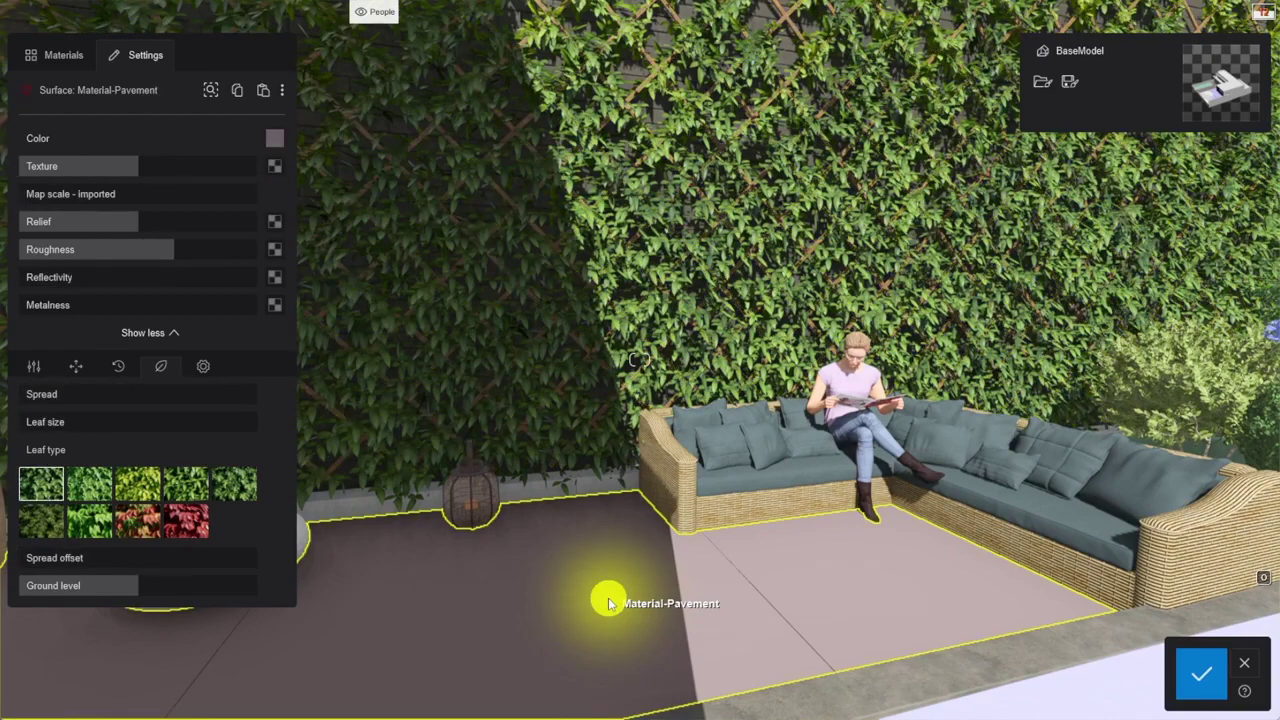
click(275, 170)
double_click(262, 122)
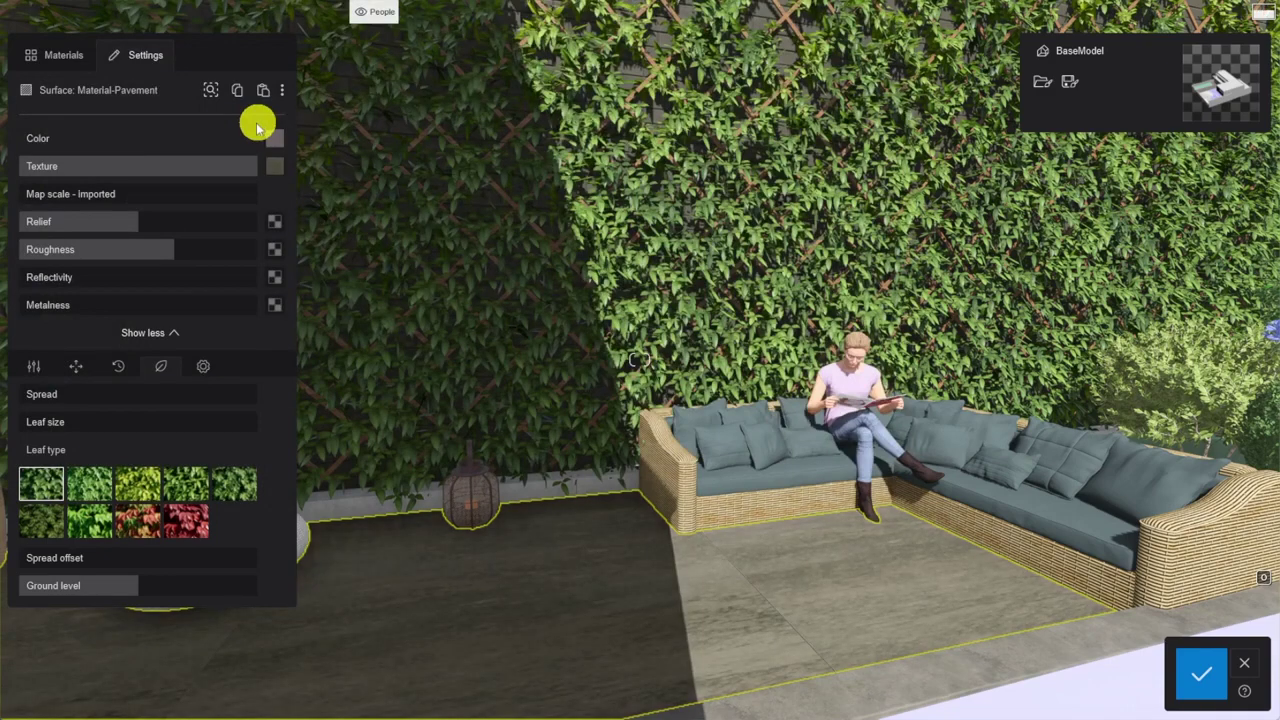
drag(34, 194, 105, 197)
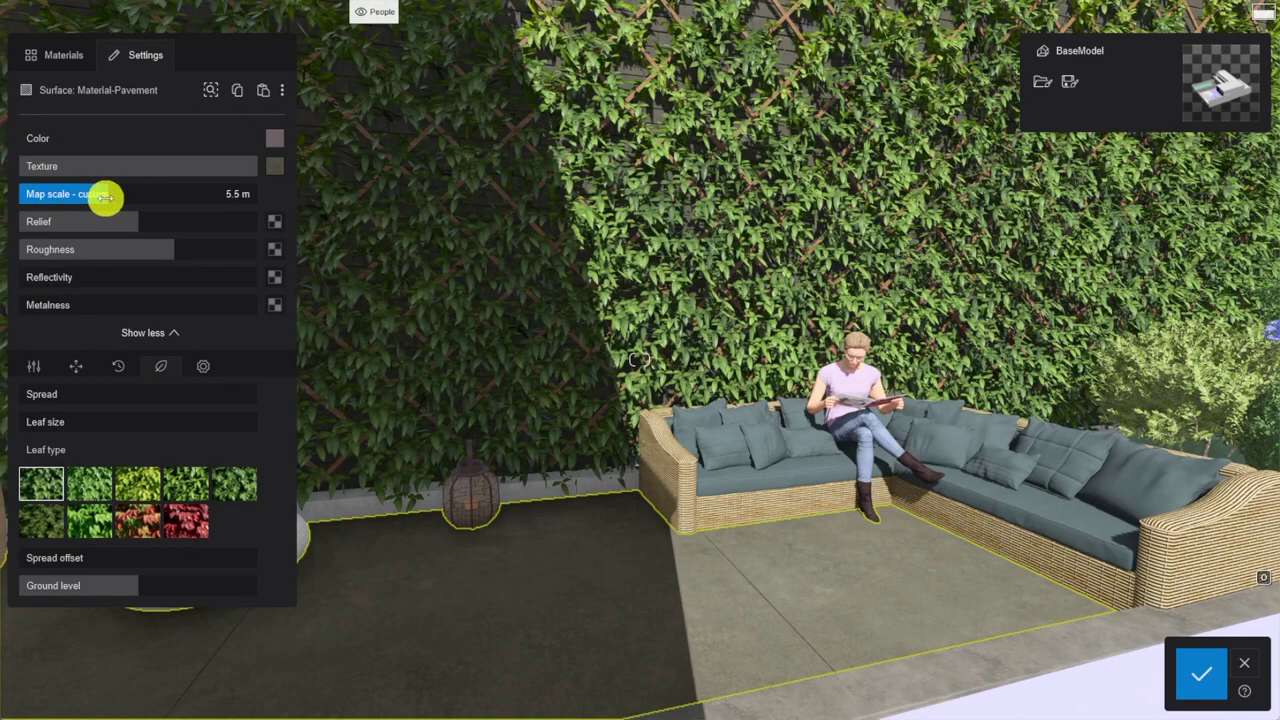
Load Concrete032_4K_NormalDX as the pavement's relief map and Concrete032_4K_Roughness as its roughness map.
click(275, 221)
click(490, 150)
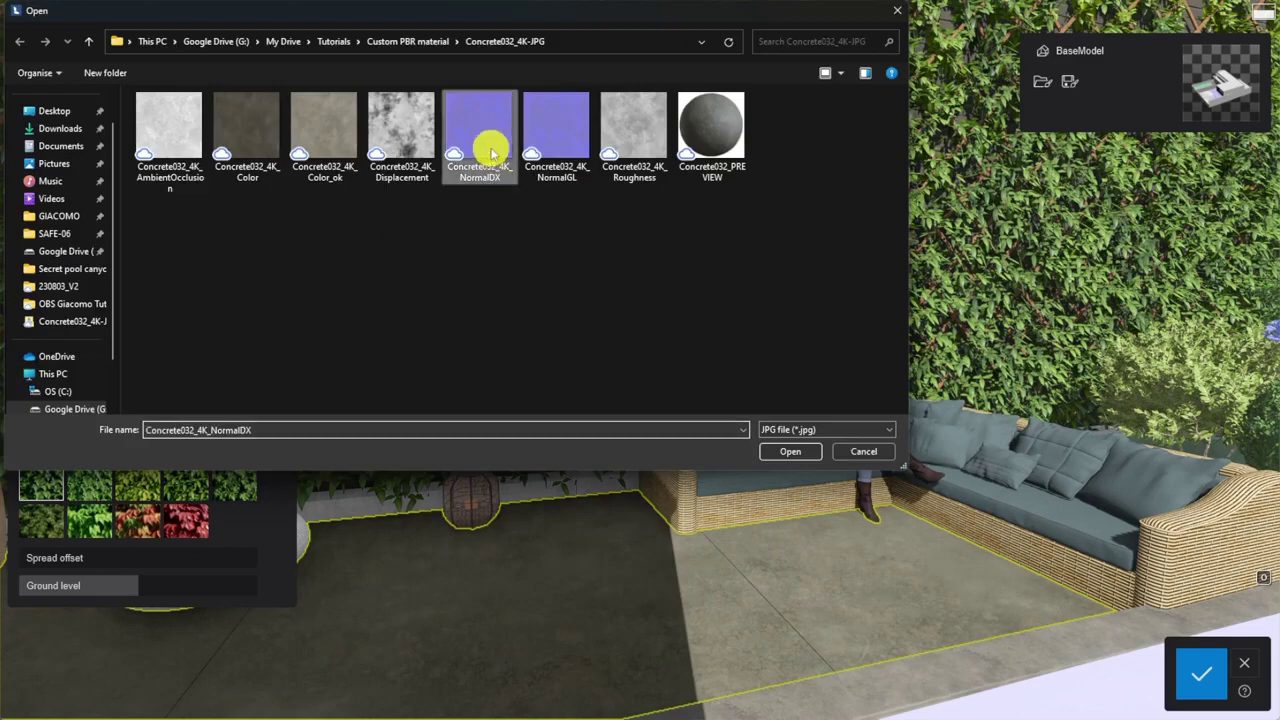
double_click(490, 150)
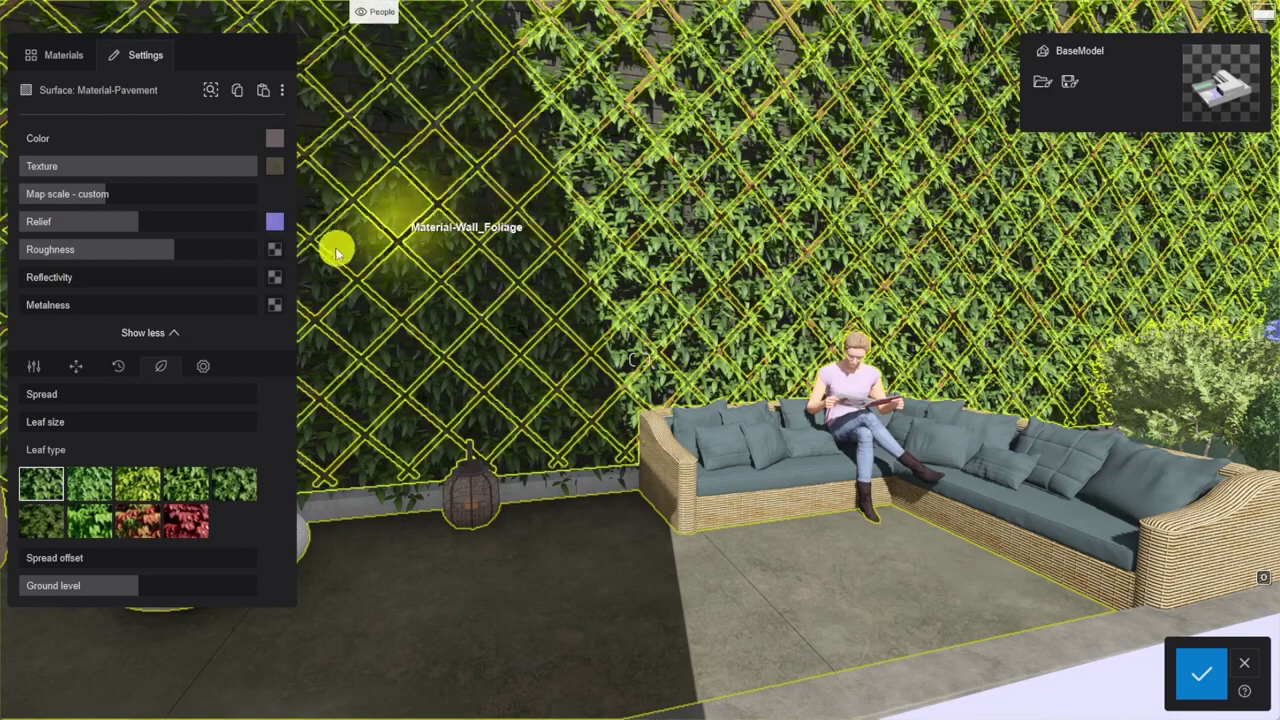
click(275, 249)
double_click(633, 131)
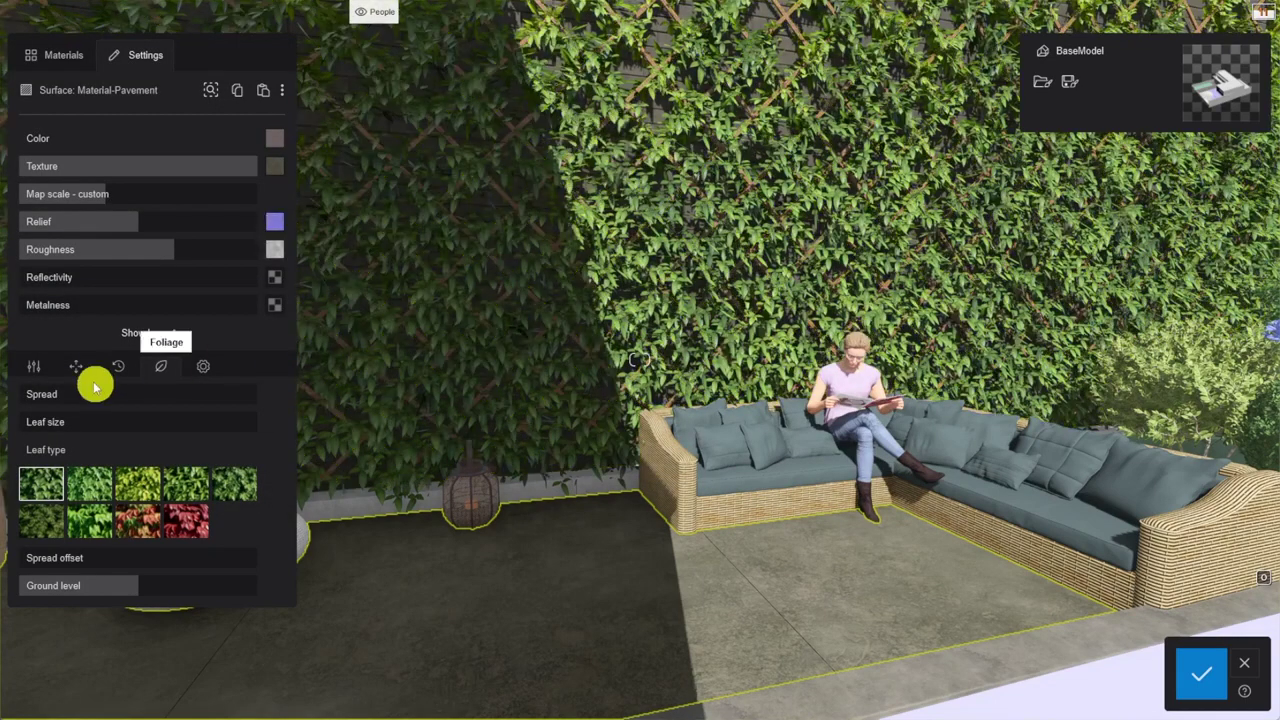
Load Concrete032_4K_Displacement as the pavement's displacement map, fine-tune the displacement, relief and roughness amounts, and save the materials.
click(33, 366)
click(275, 422)
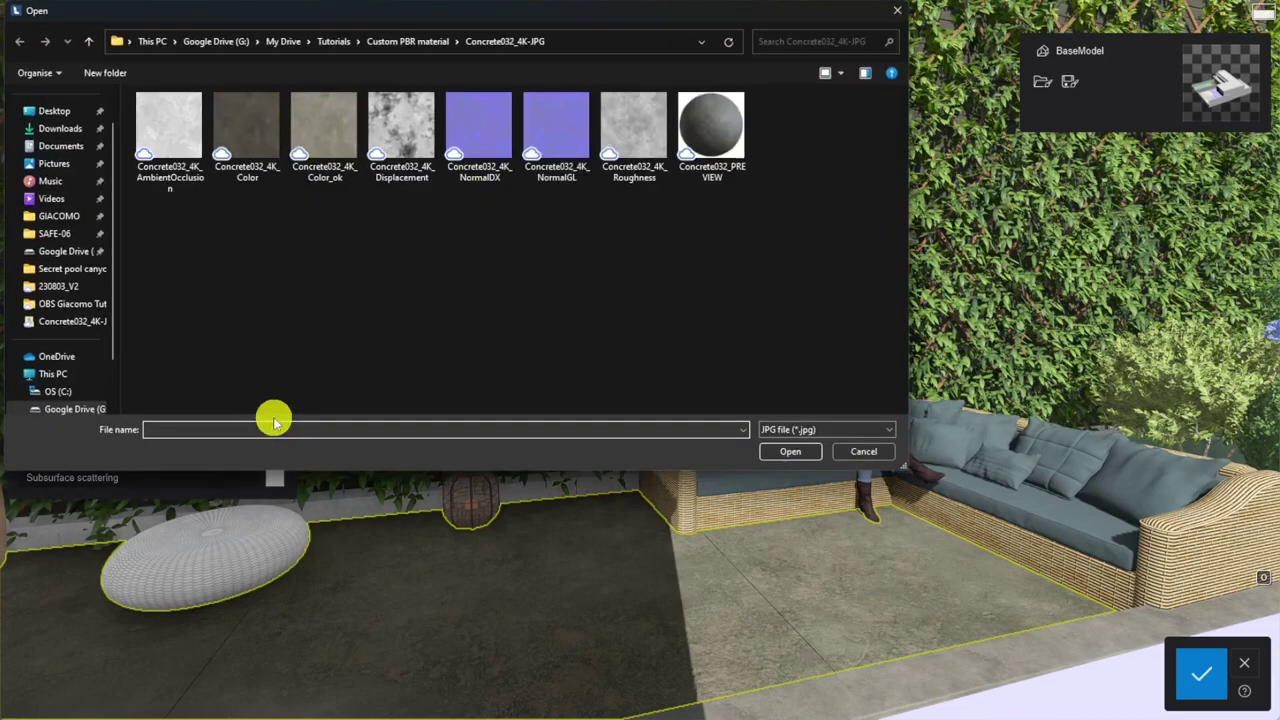
click(414, 150)
double_click(414, 150)
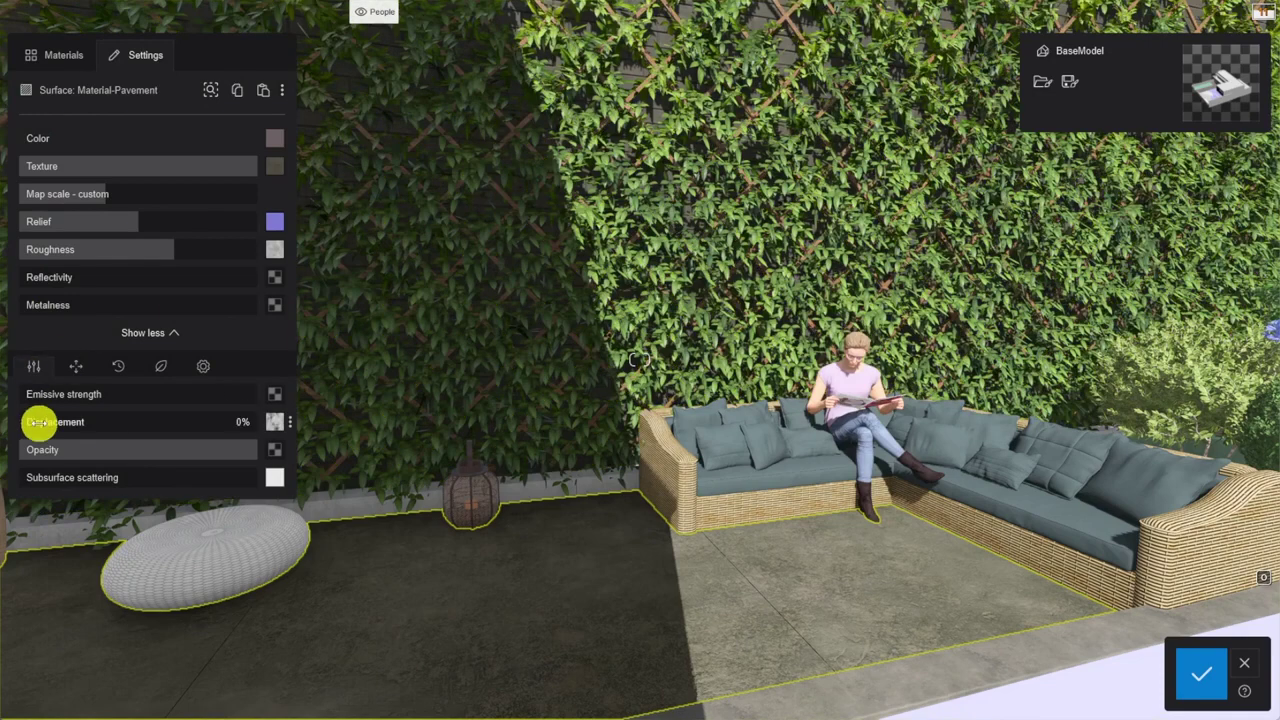
drag(138, 221, 146, 222)
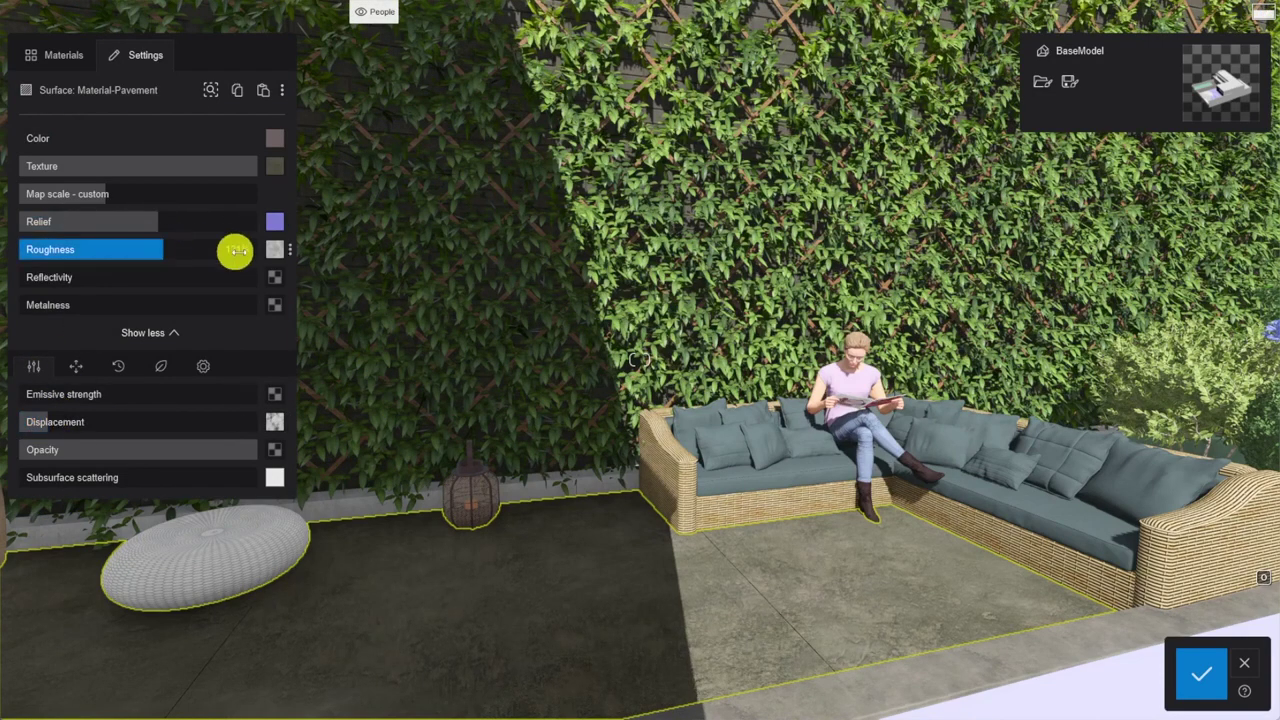
click(1207, 677)
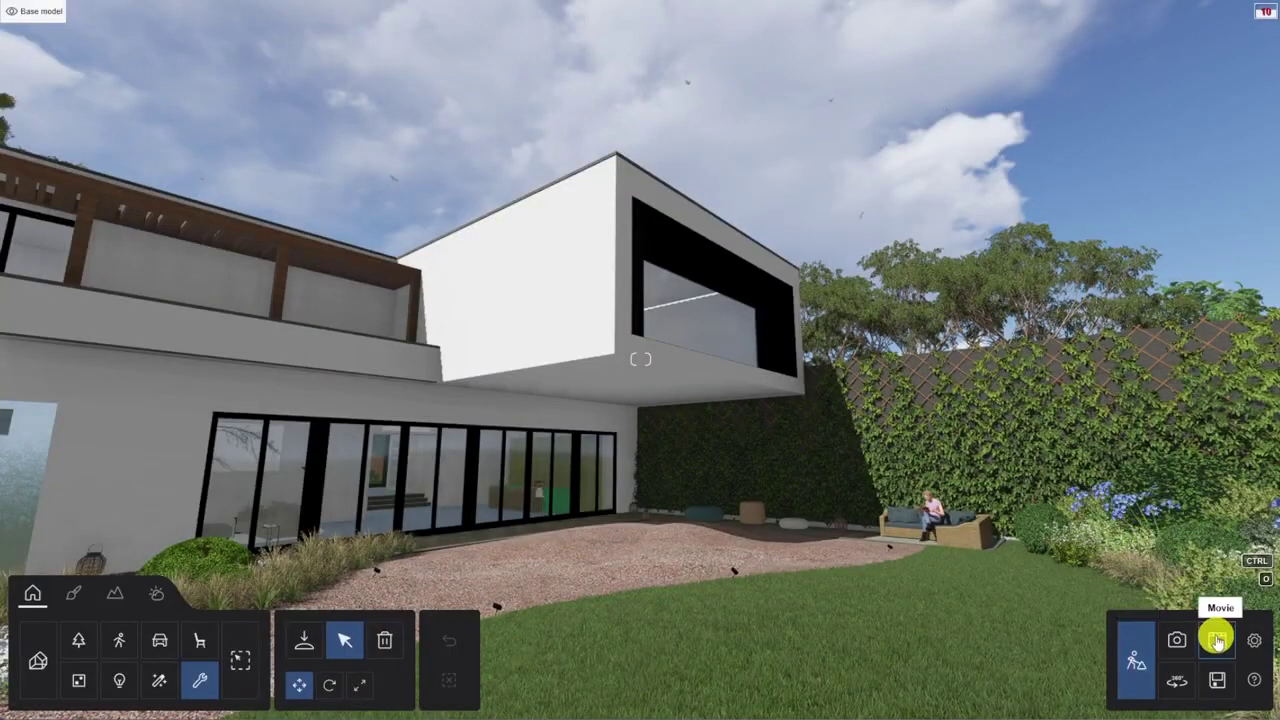
Load the saved effects file Tutorial effects.lme onto movie clip 1.
click(1203, 641)
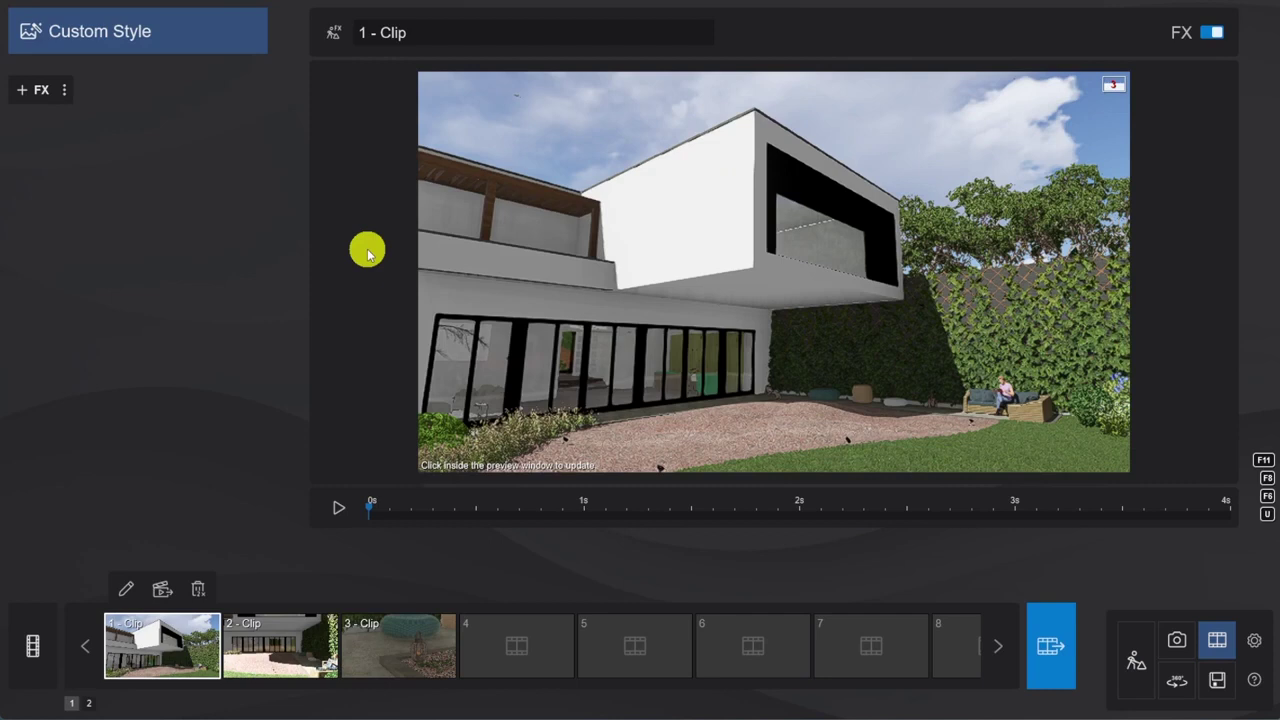
click(67, 90)
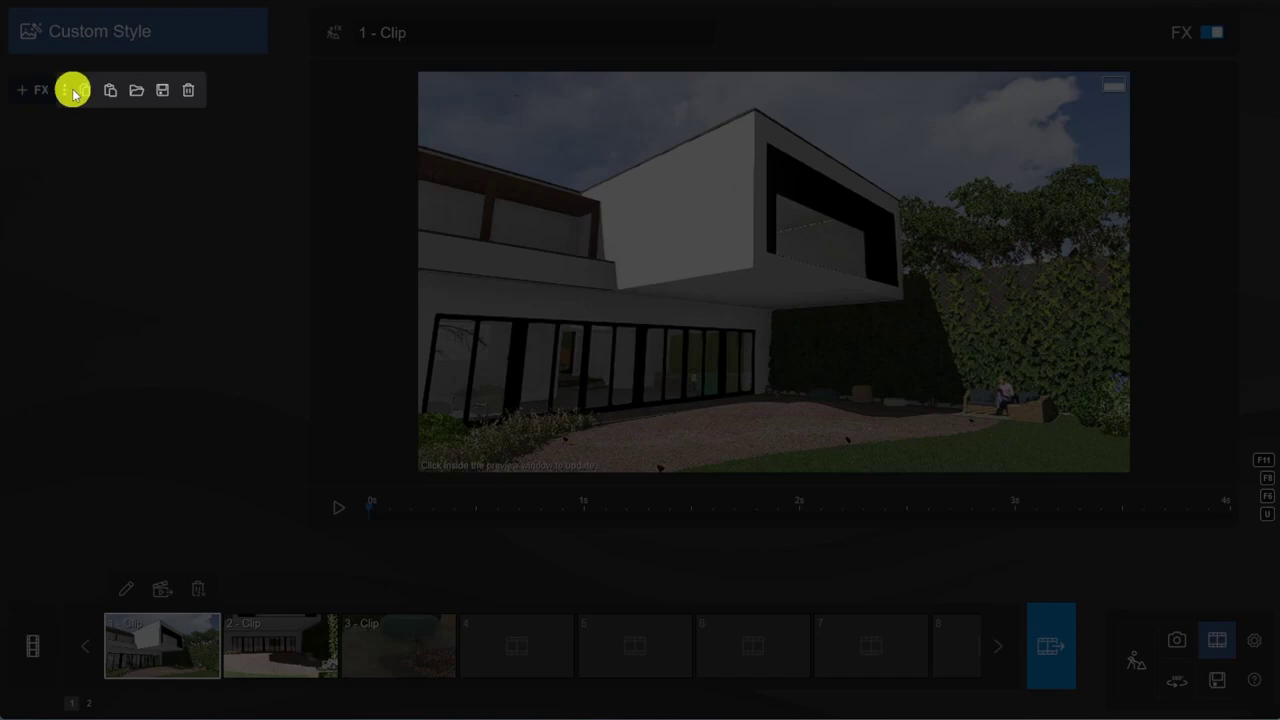
click(138, 93)
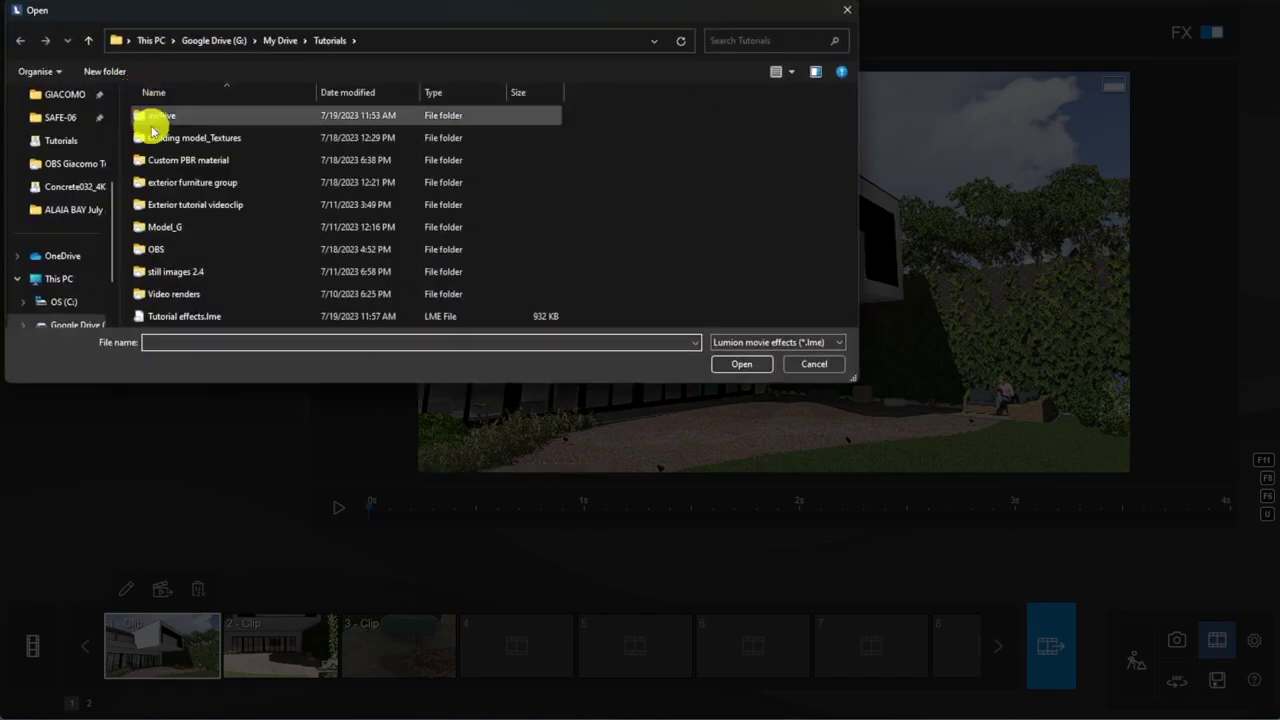
double_click(190, 316)
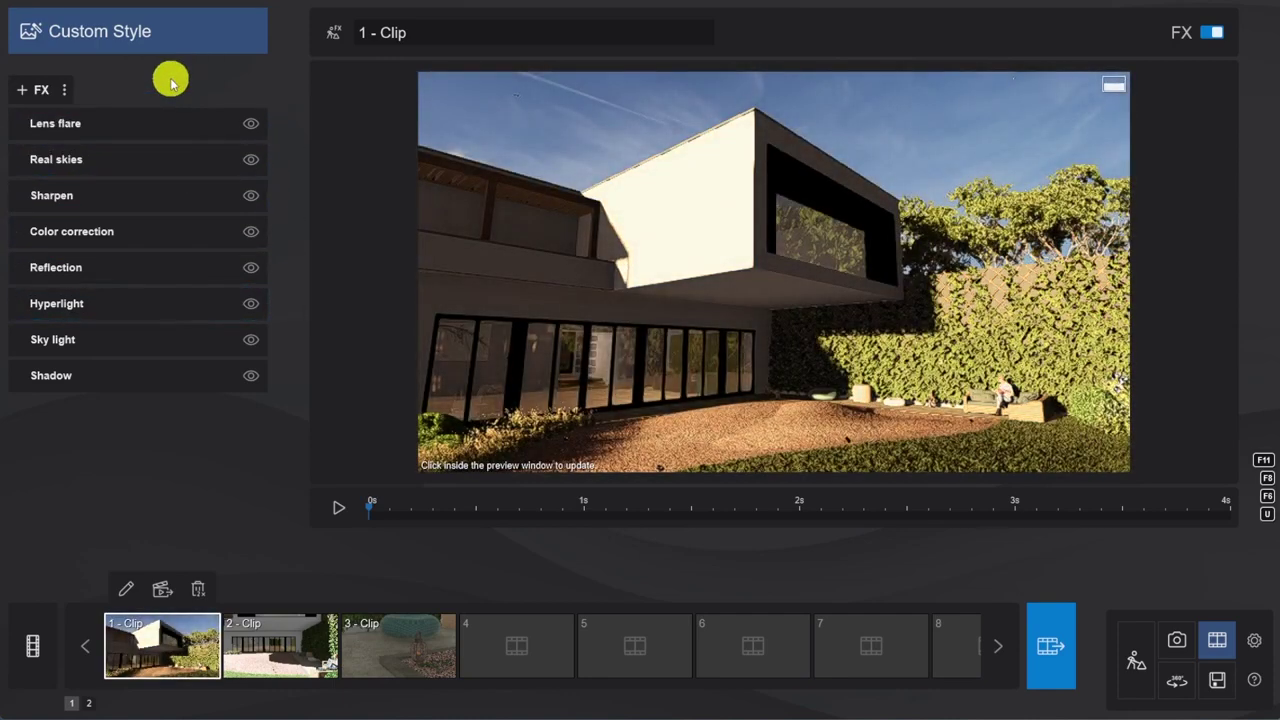
Enable Speedray in clip 1's Reflection effect and add reflection planes on the ground-floor glazing and the upper-floor window.
click(134, 267)
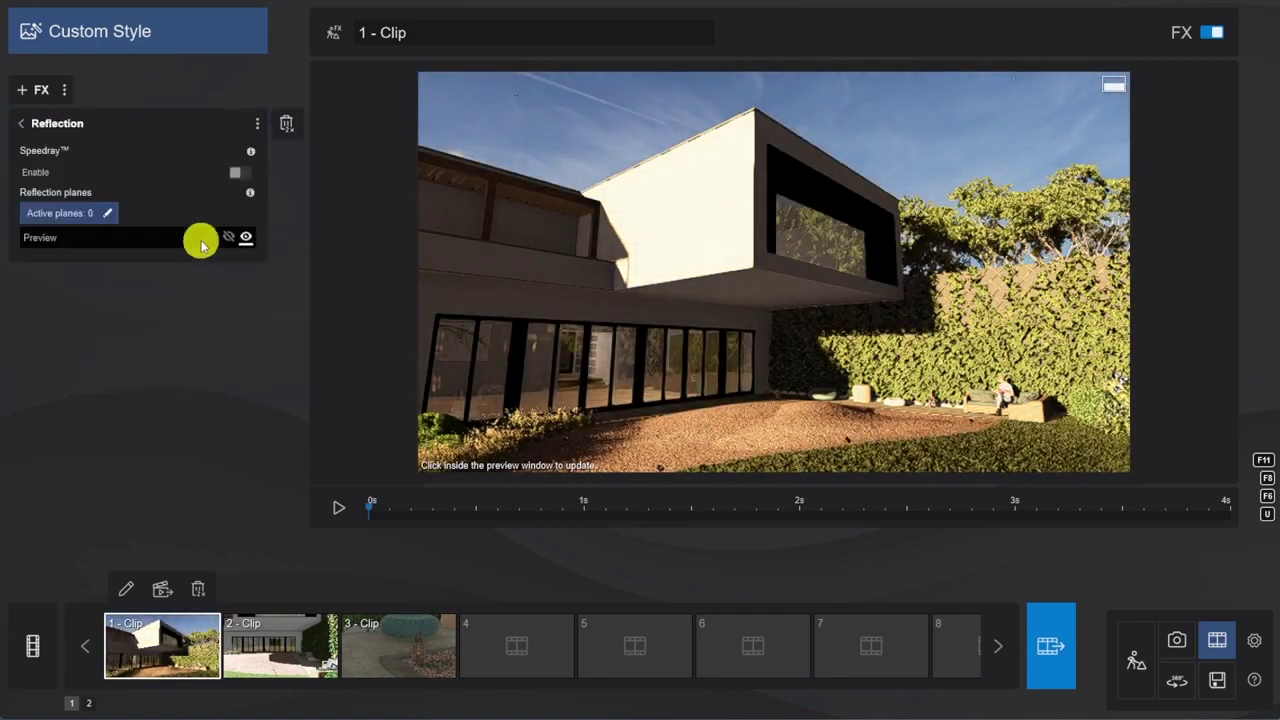
click(237, 176)
click(106, 234)
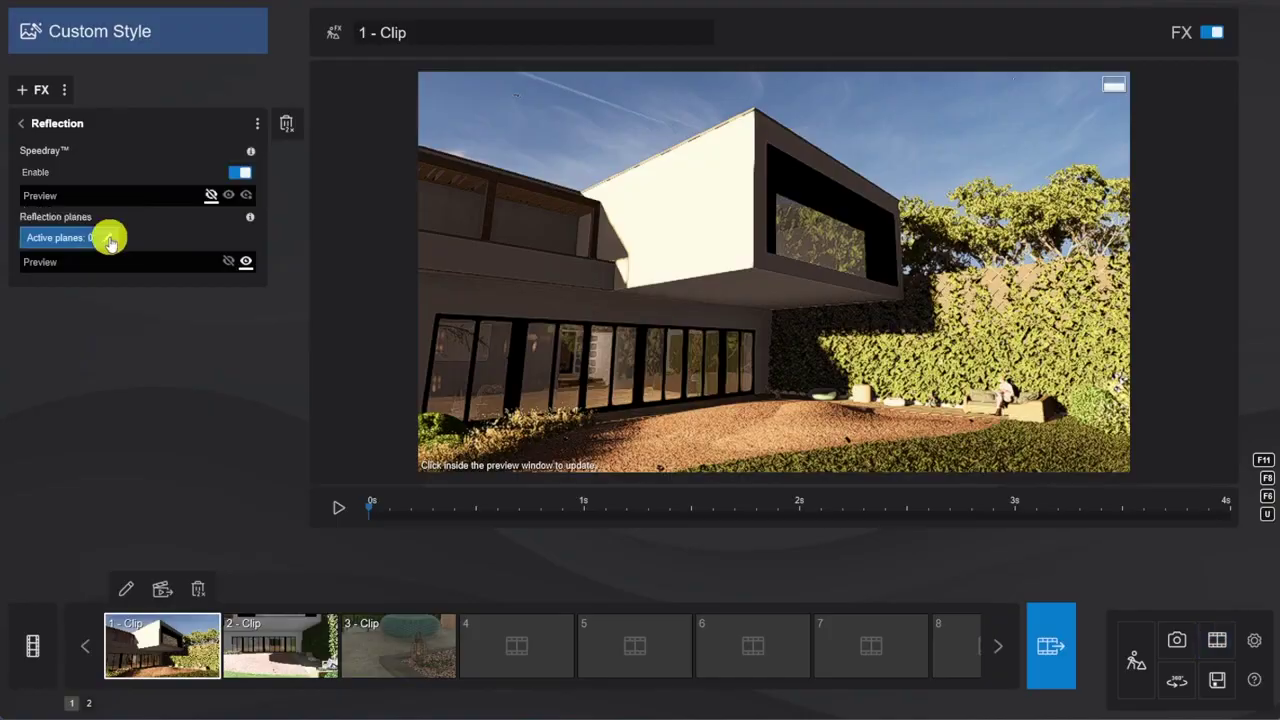
click(220, 662)
click(254, 534)
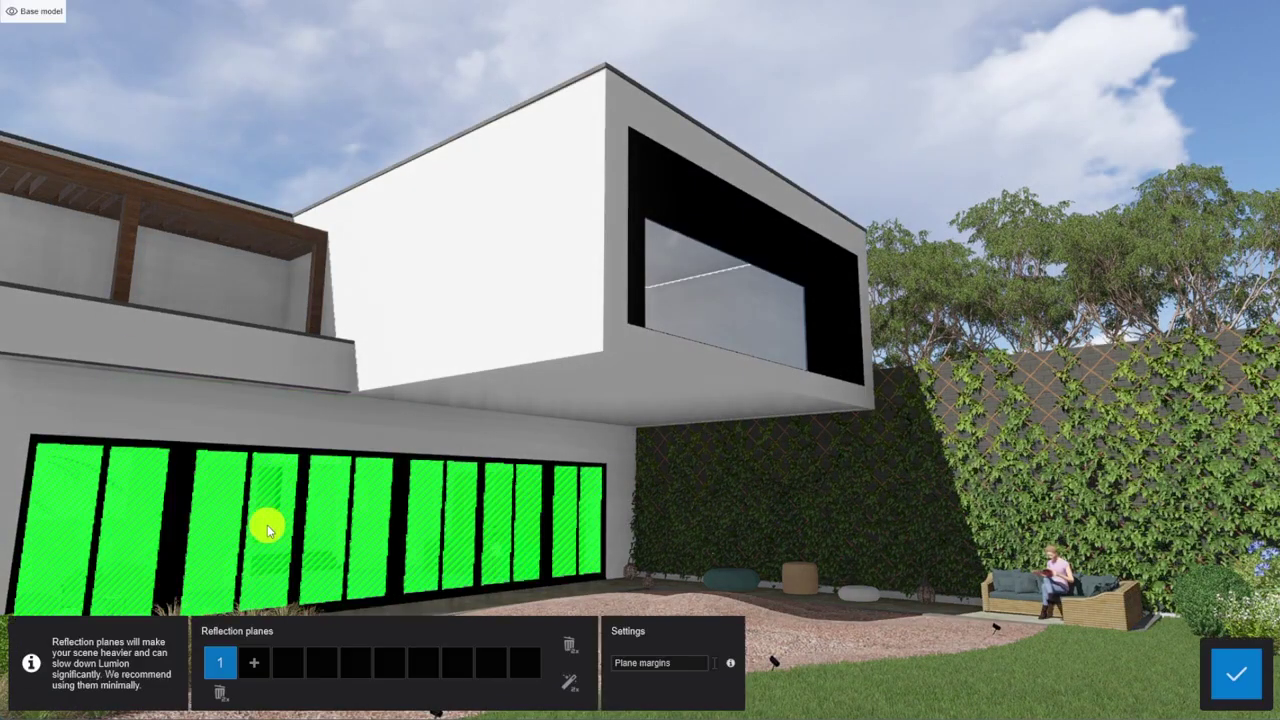
click(256, 664)
click(700, 303)
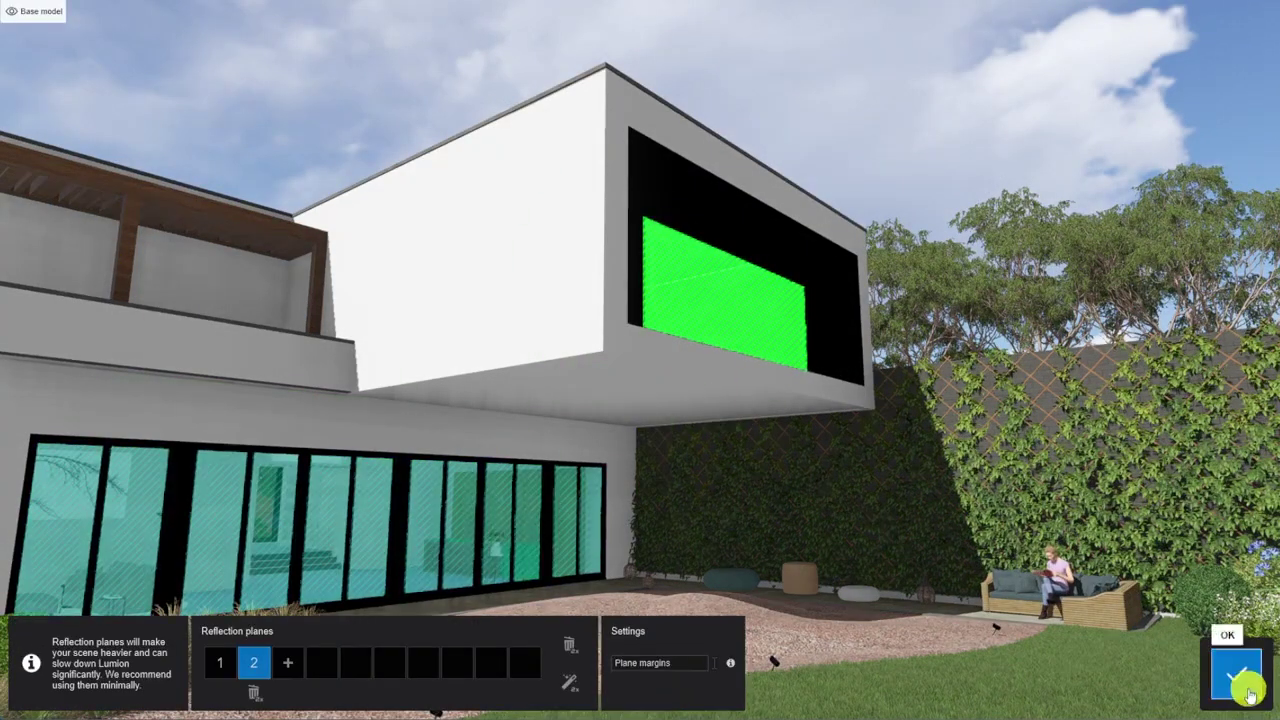
click(1248, 690)
click(22, 89)
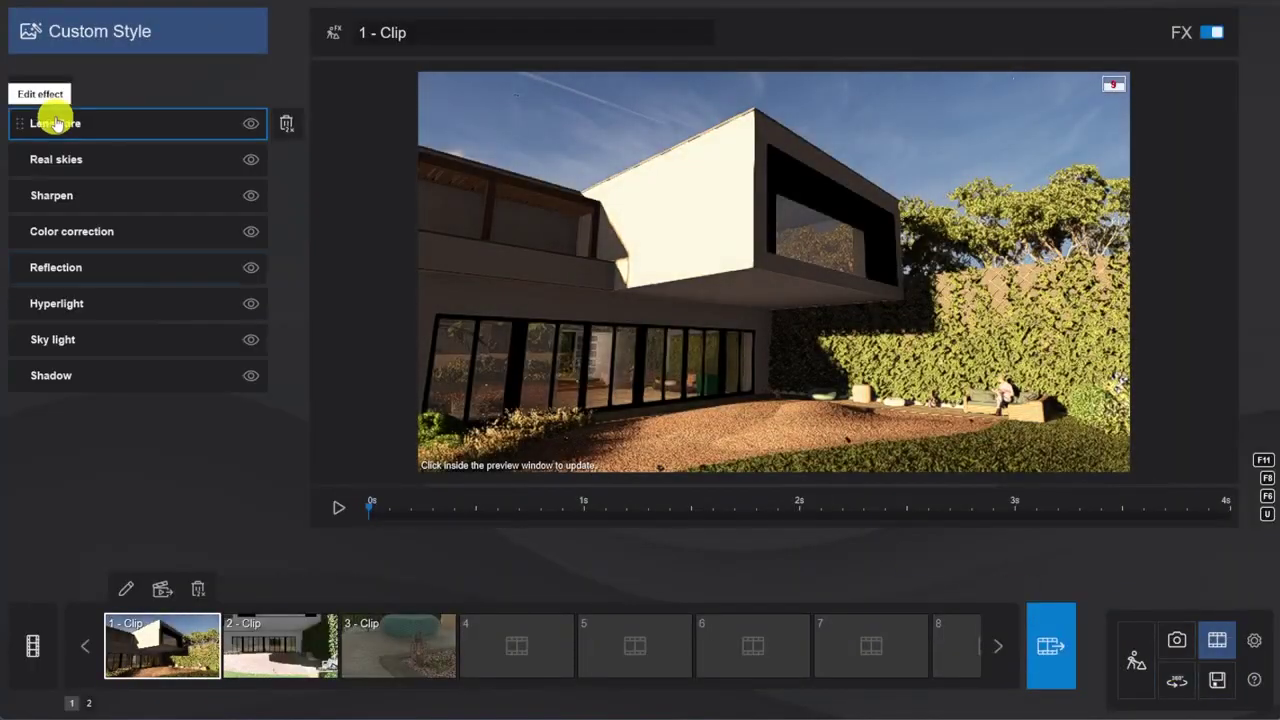
Add a Depth of field effect to clip 1 and raise its amount to about the middle of the range.
click(37, 90)
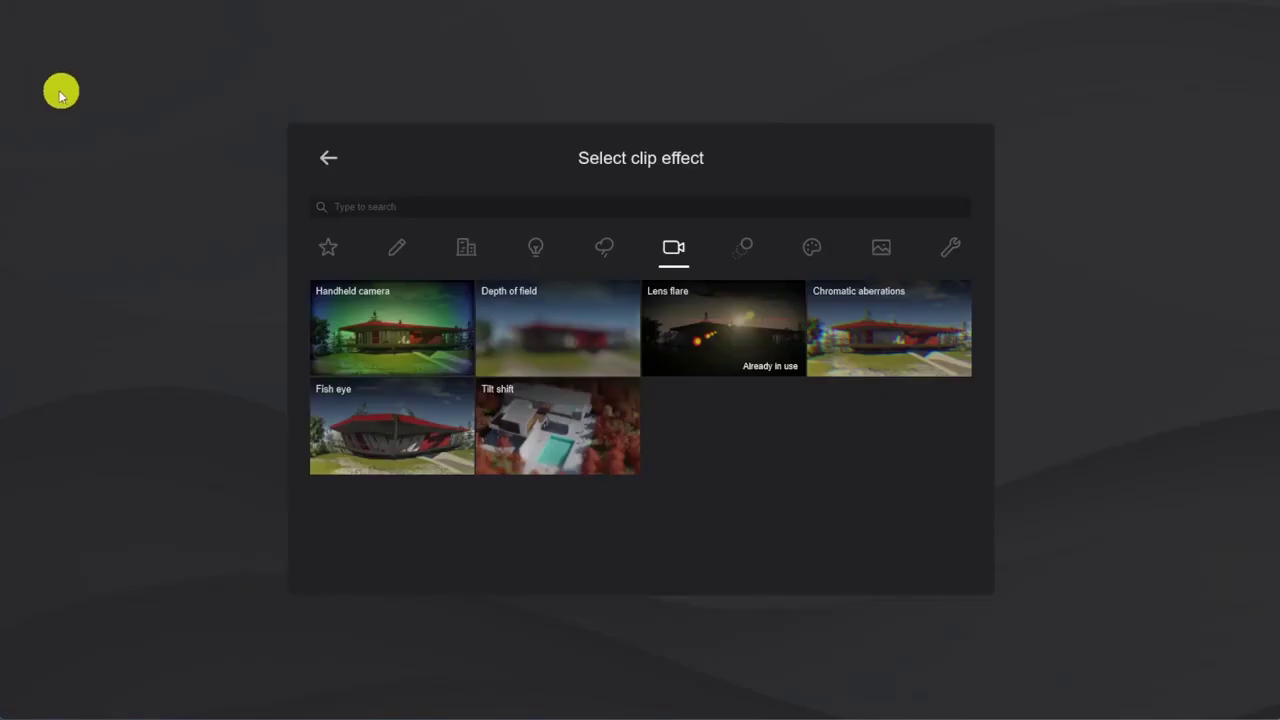
click(565, 335)
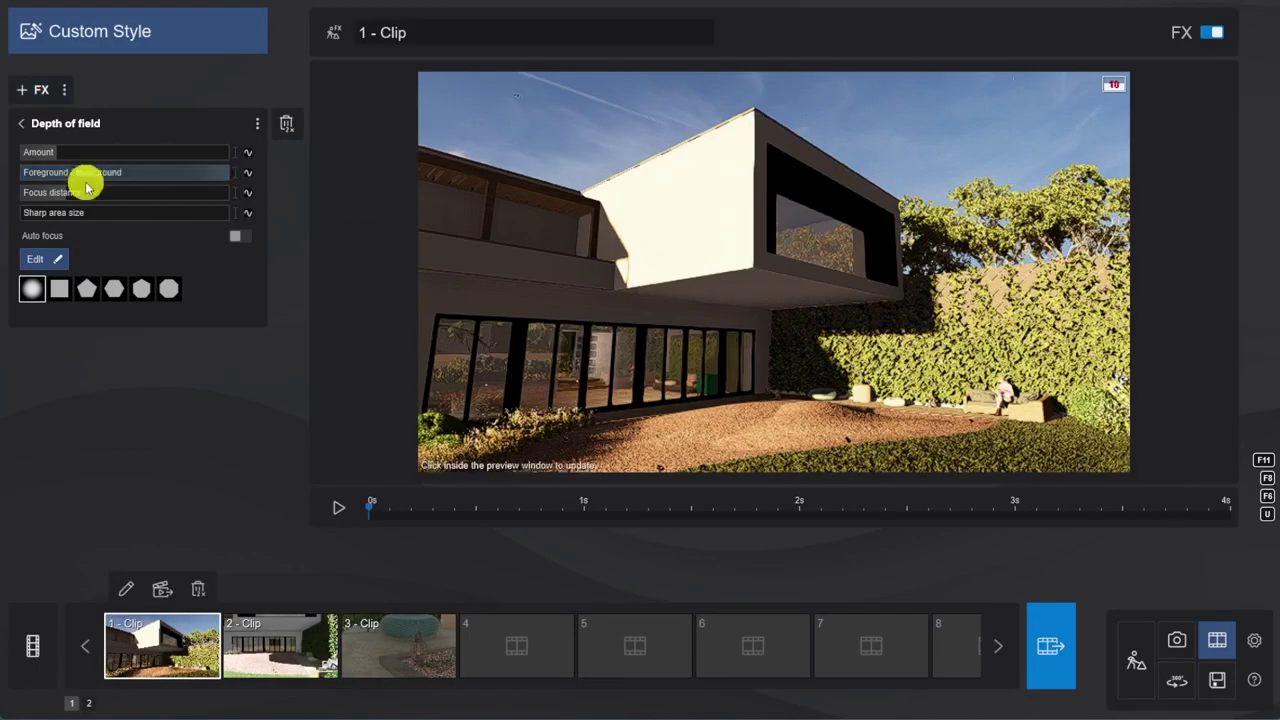
drag(57, 154, 142, 162)
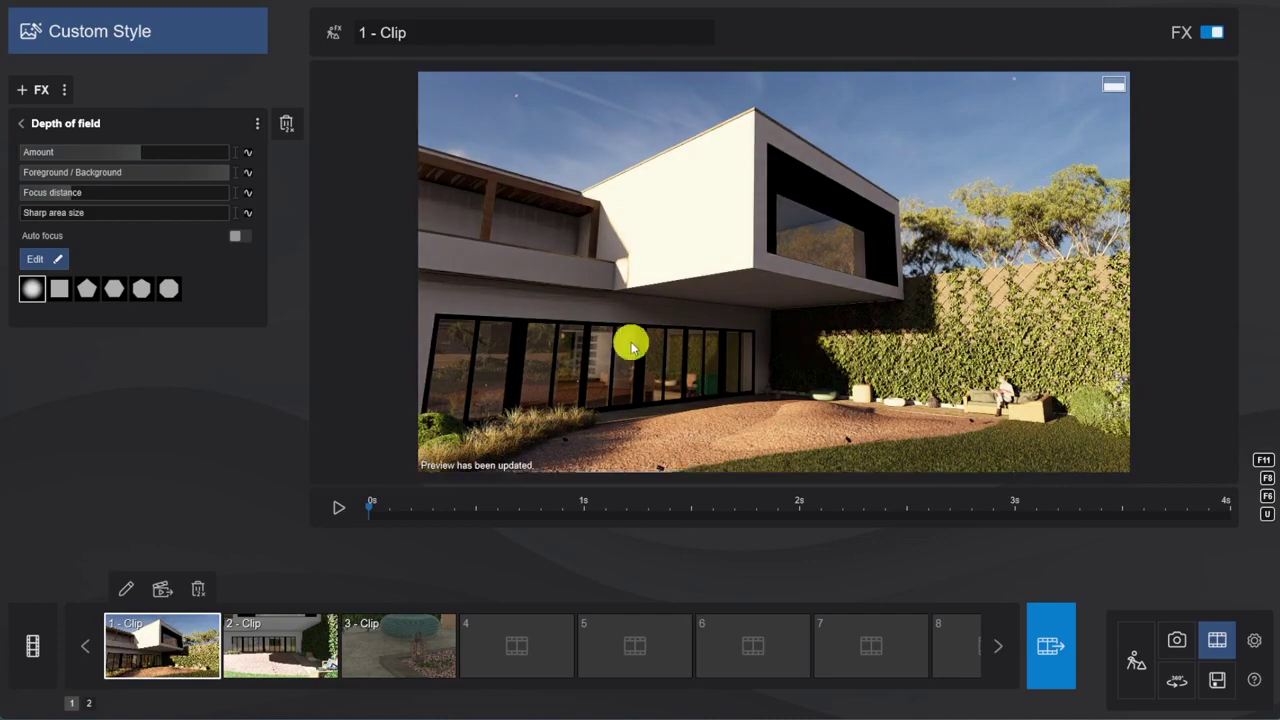
click(21, 123)
Copy clip 1's effect list and paste it onto clip 2.
click(64, 90)
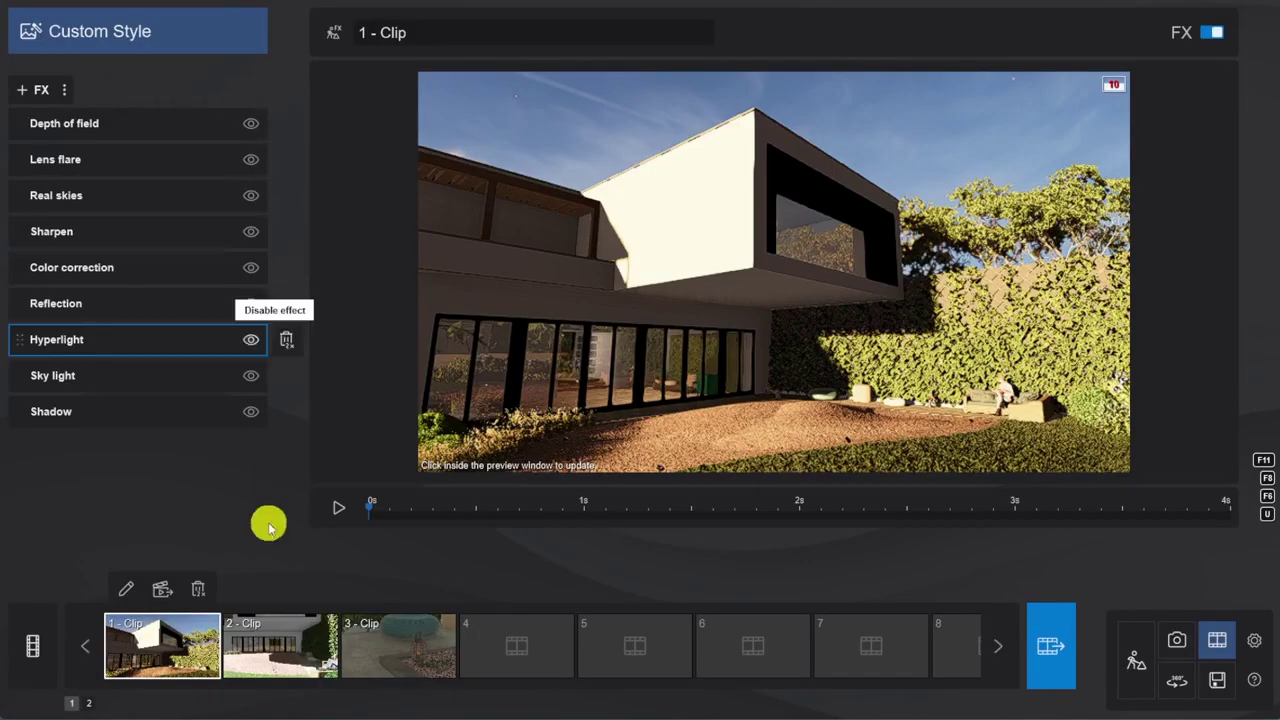
click(278, 645)
click(66, 92)
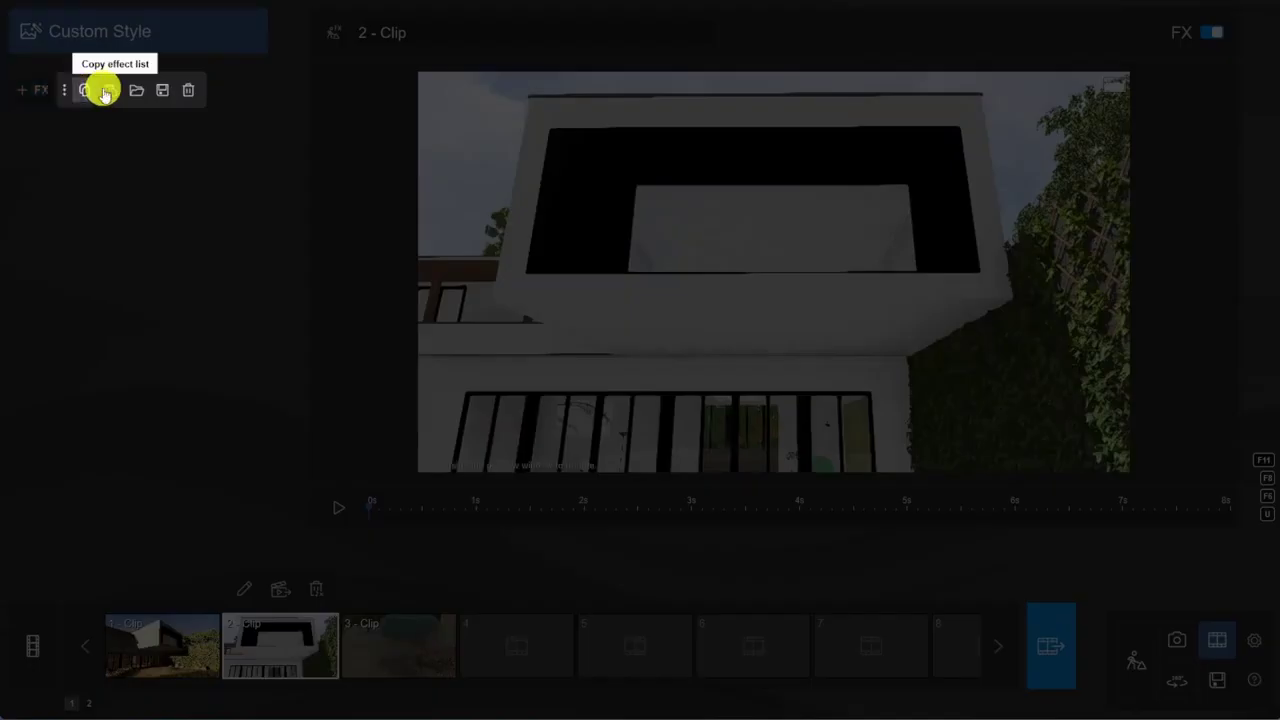
click(111, 89)
At about 7.28 s in clip 2, set the Real skies heading to -83.3 and update the preview.
drag(369, 512, 1155, 567)
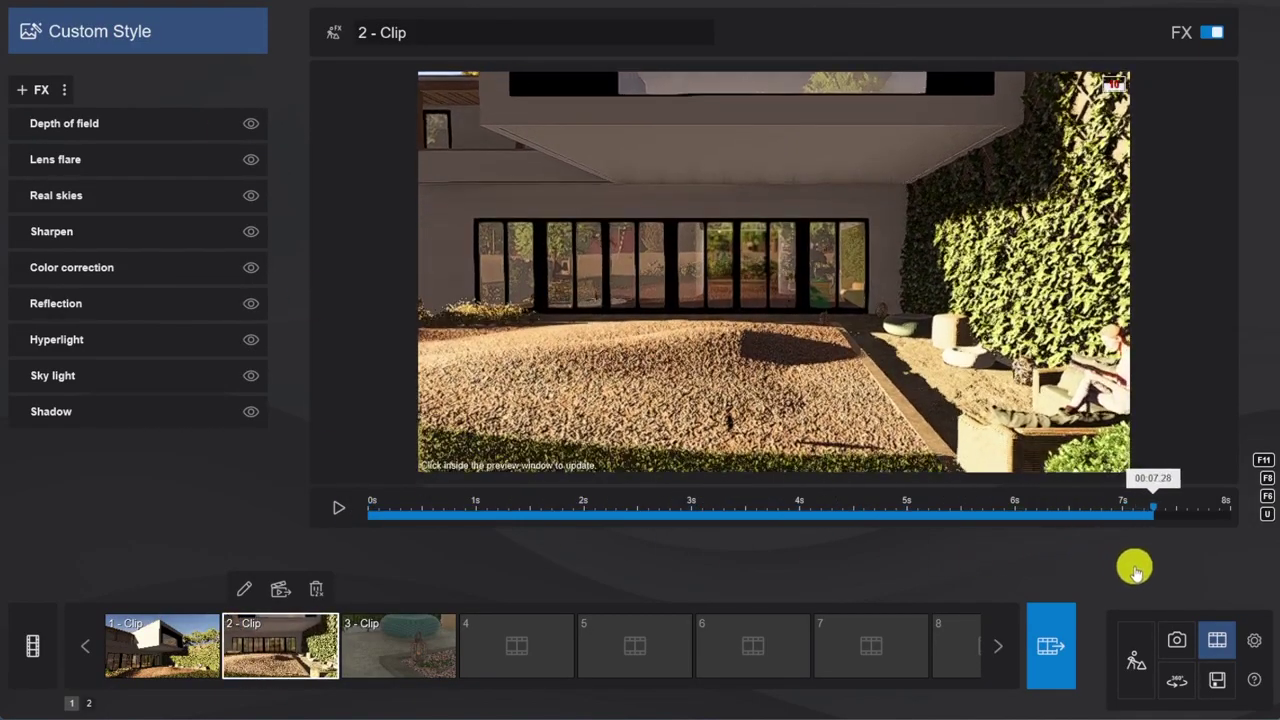
click(143, 197)
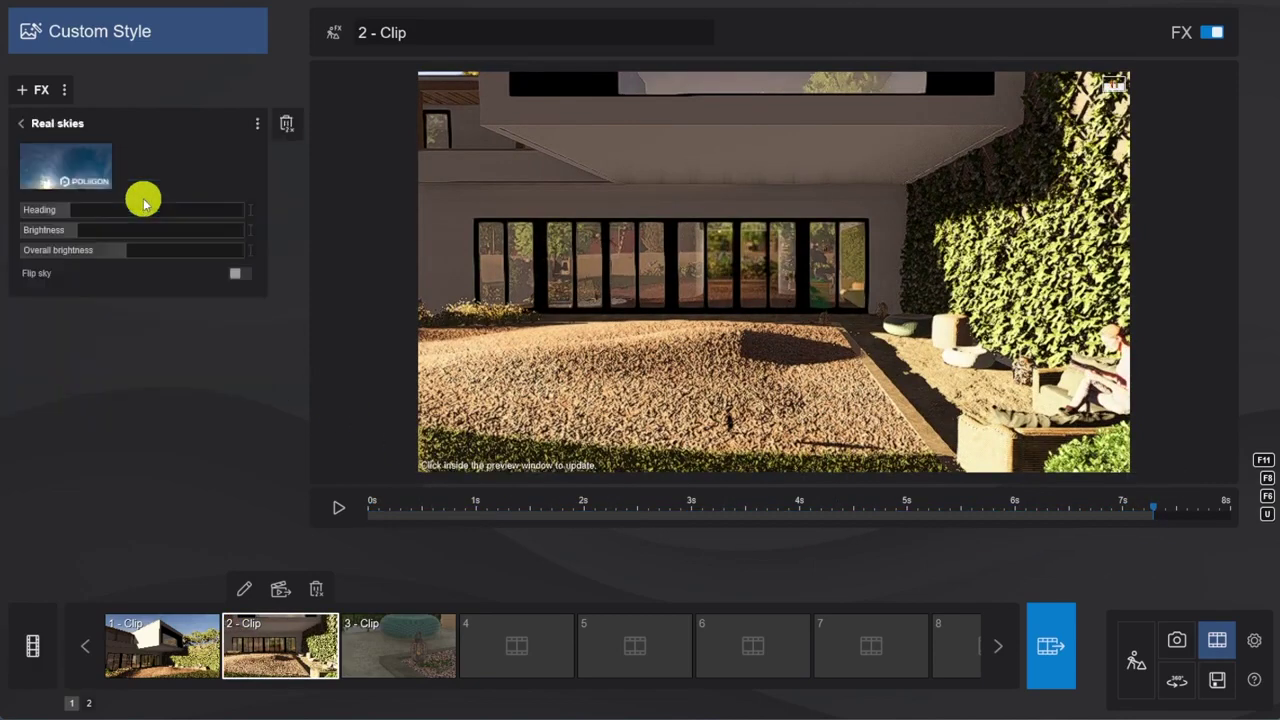
click(250, 210)
text(-83.3)
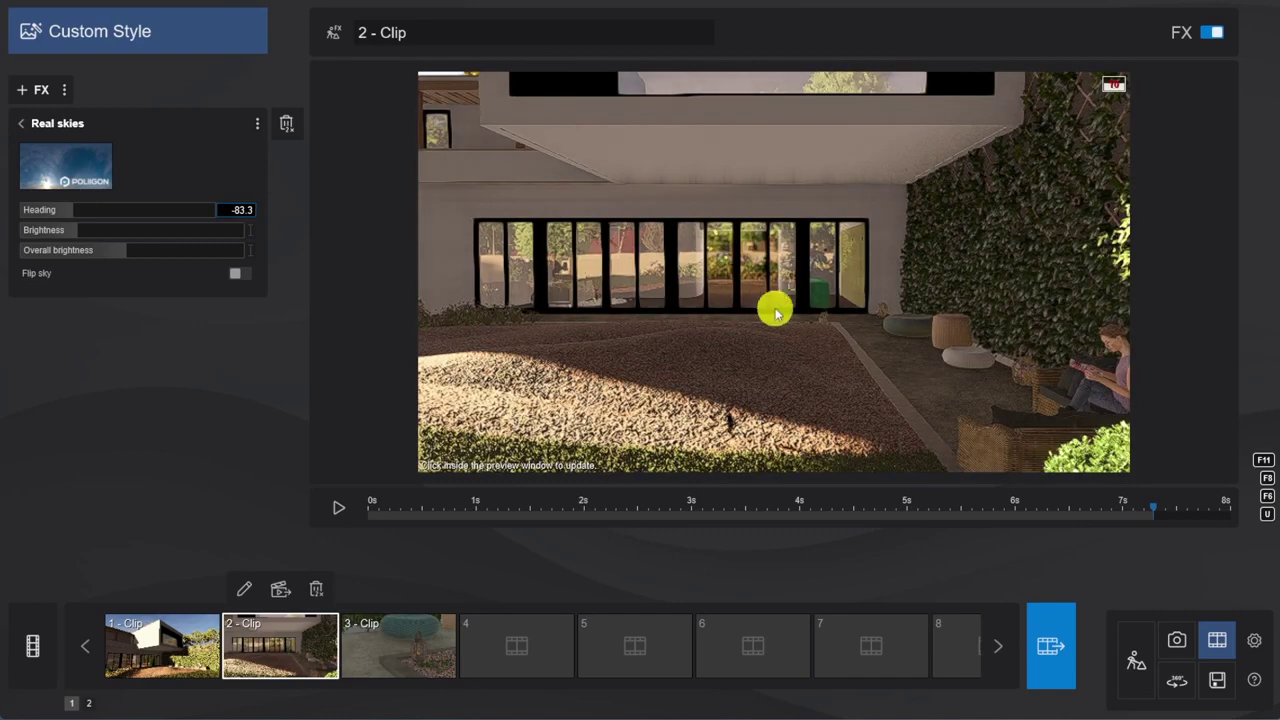
click(775, 313)
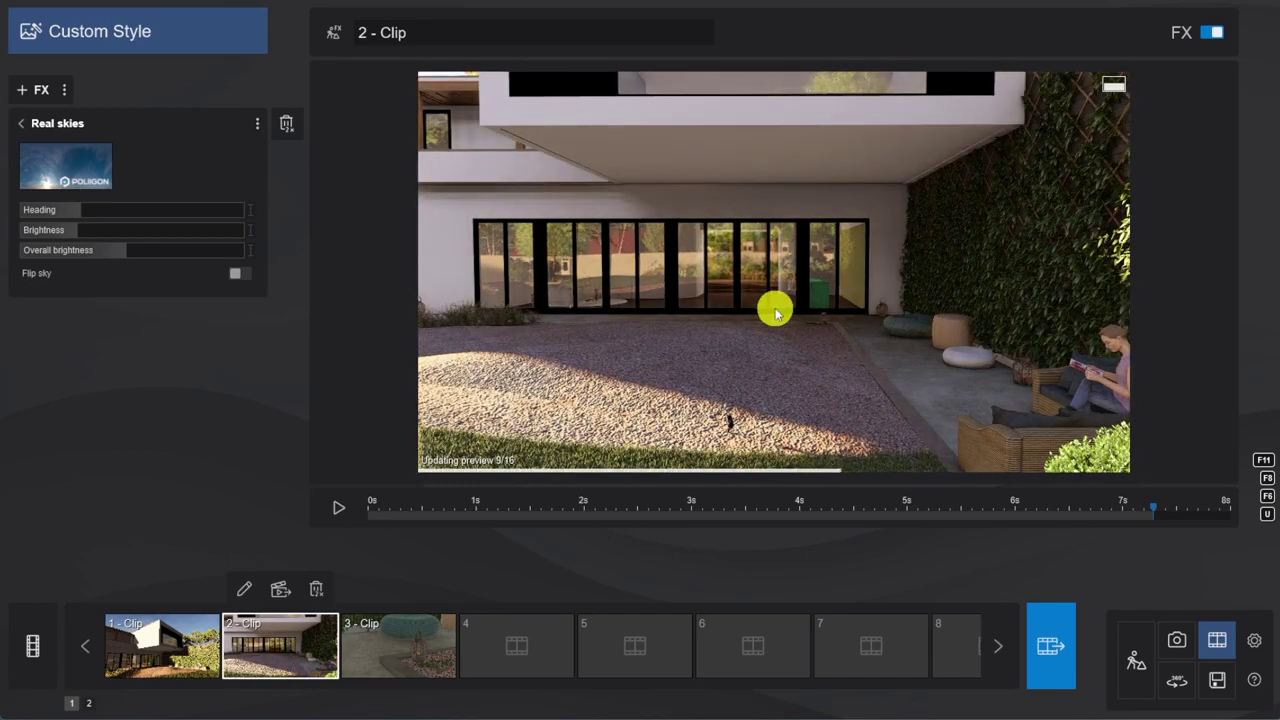
click(21, 123)
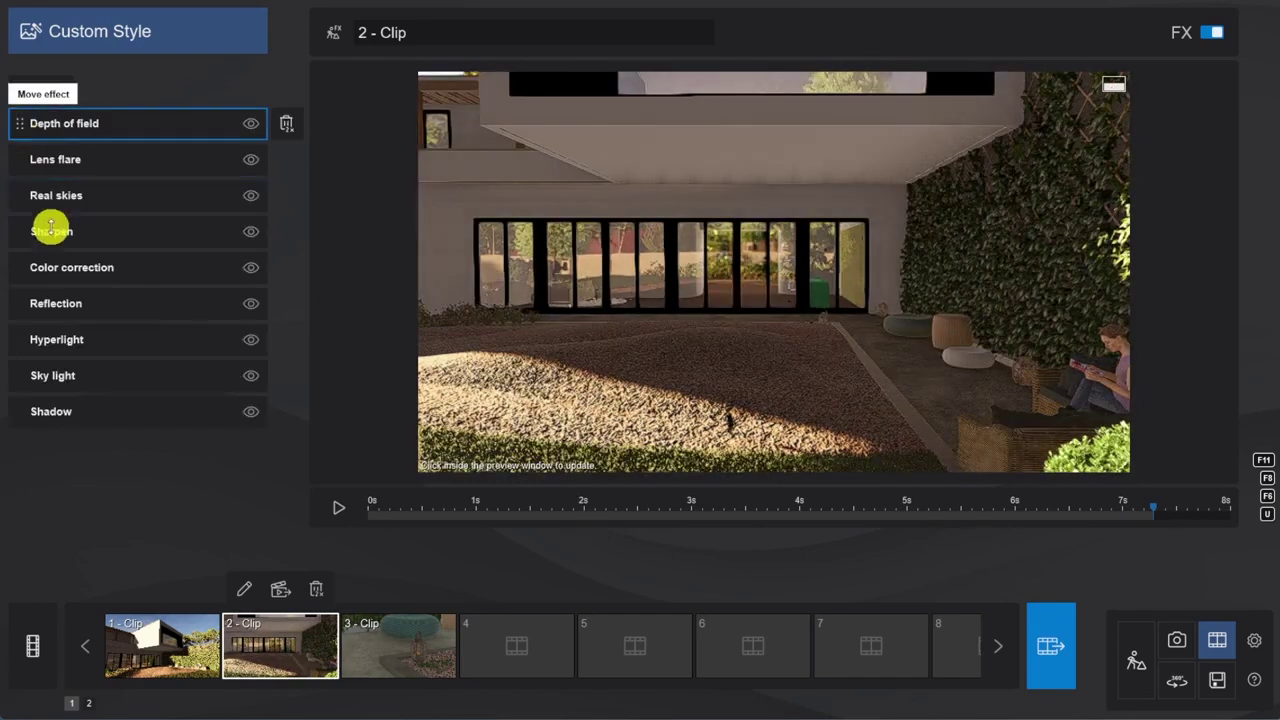
Paste the copied effect list onto clip 3.
click(401, 655)
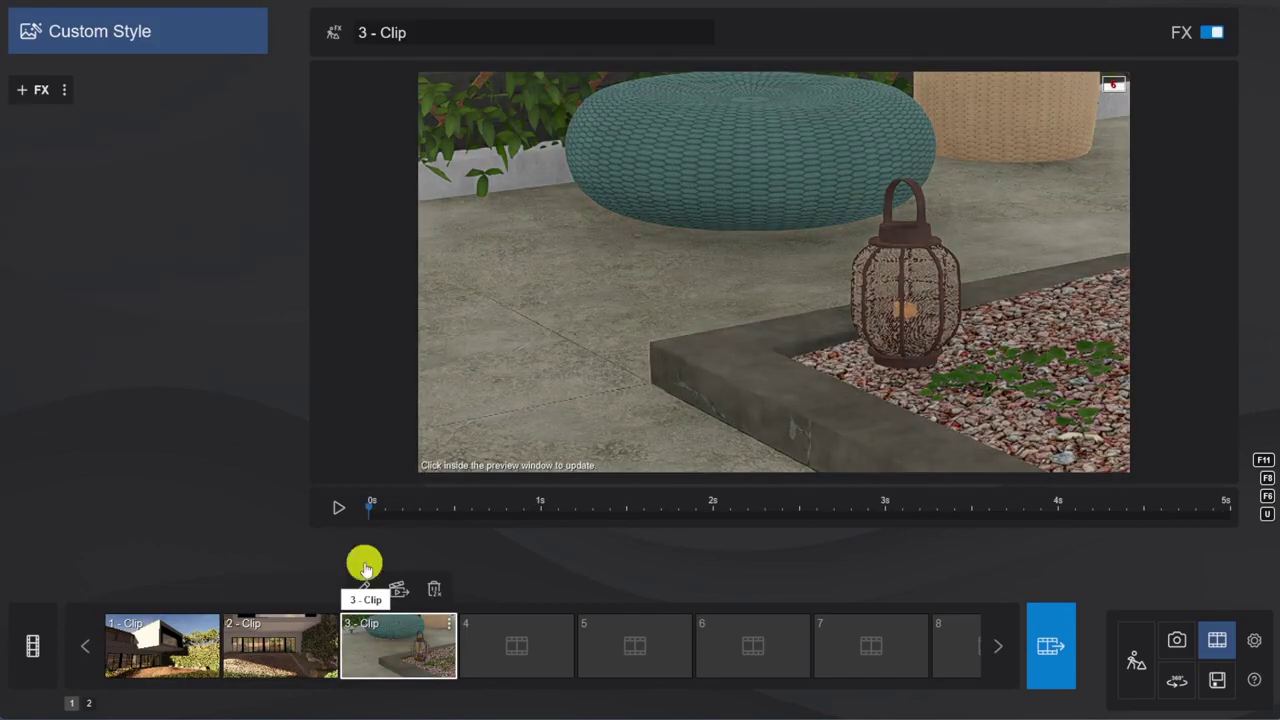
click(64, 90)
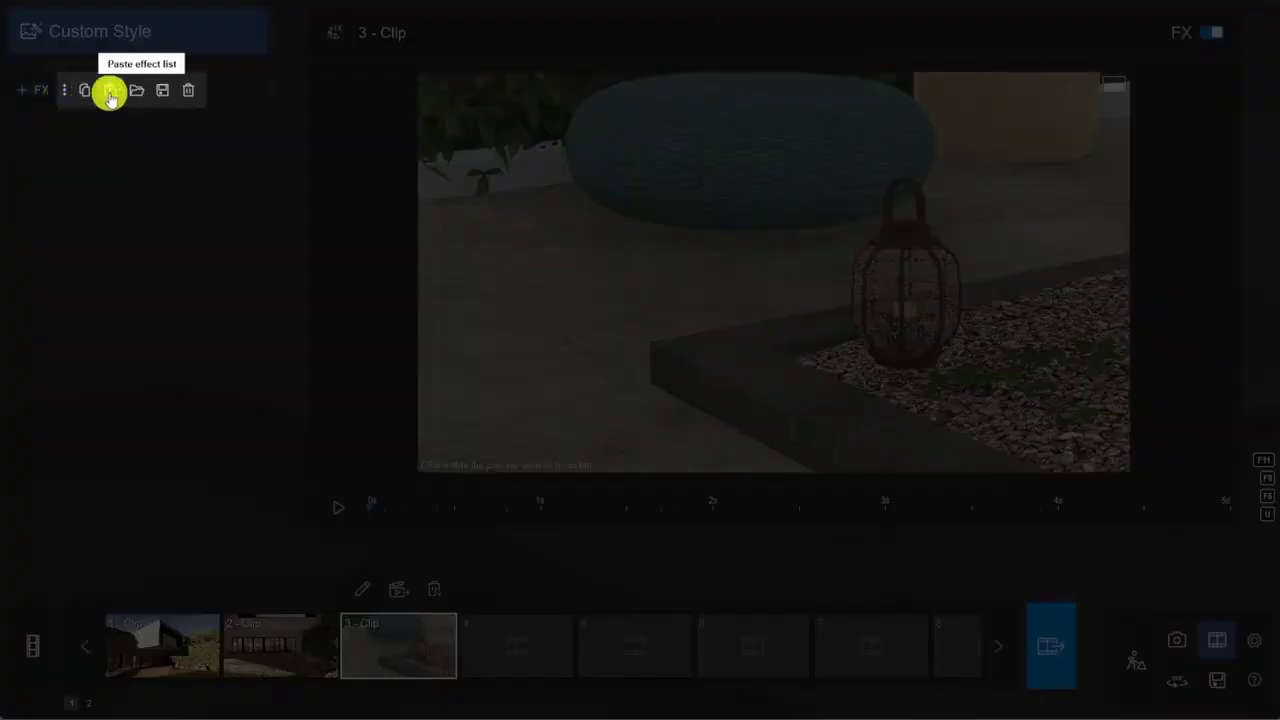
click(110, 92)
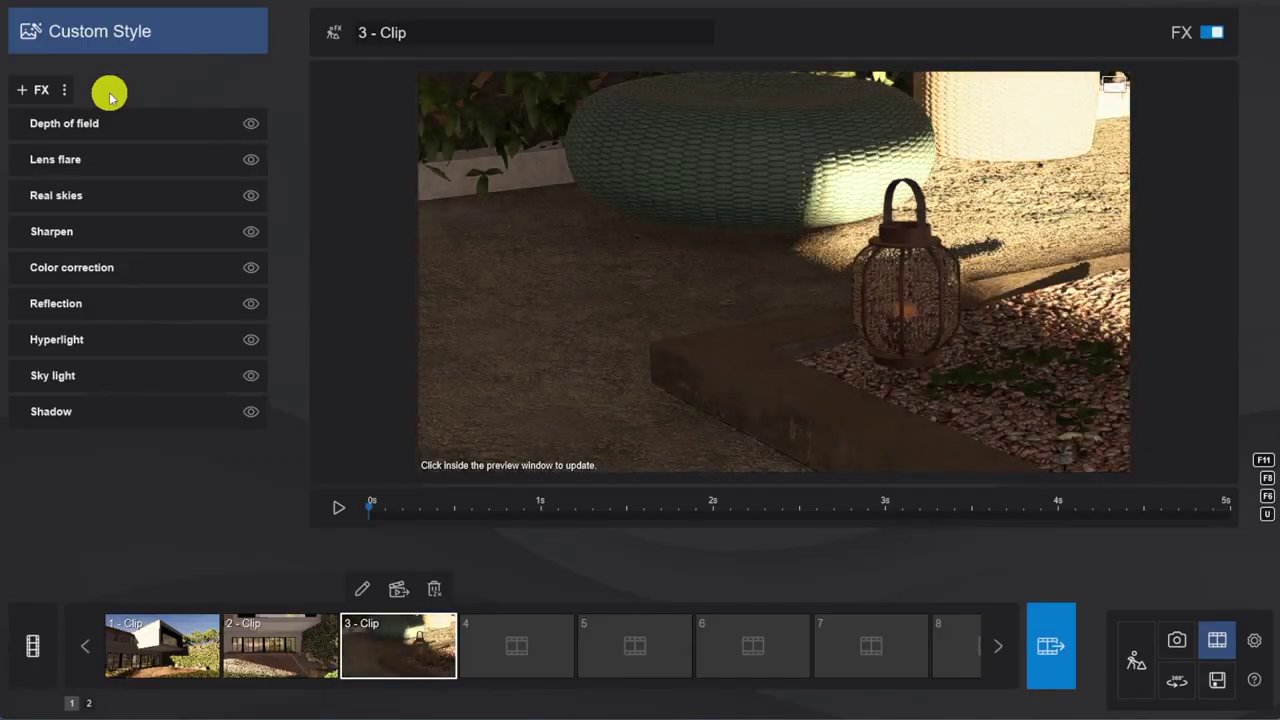
Add a Sun effect to clip 3 and set the sun height to 20.1.
click(68, 93)
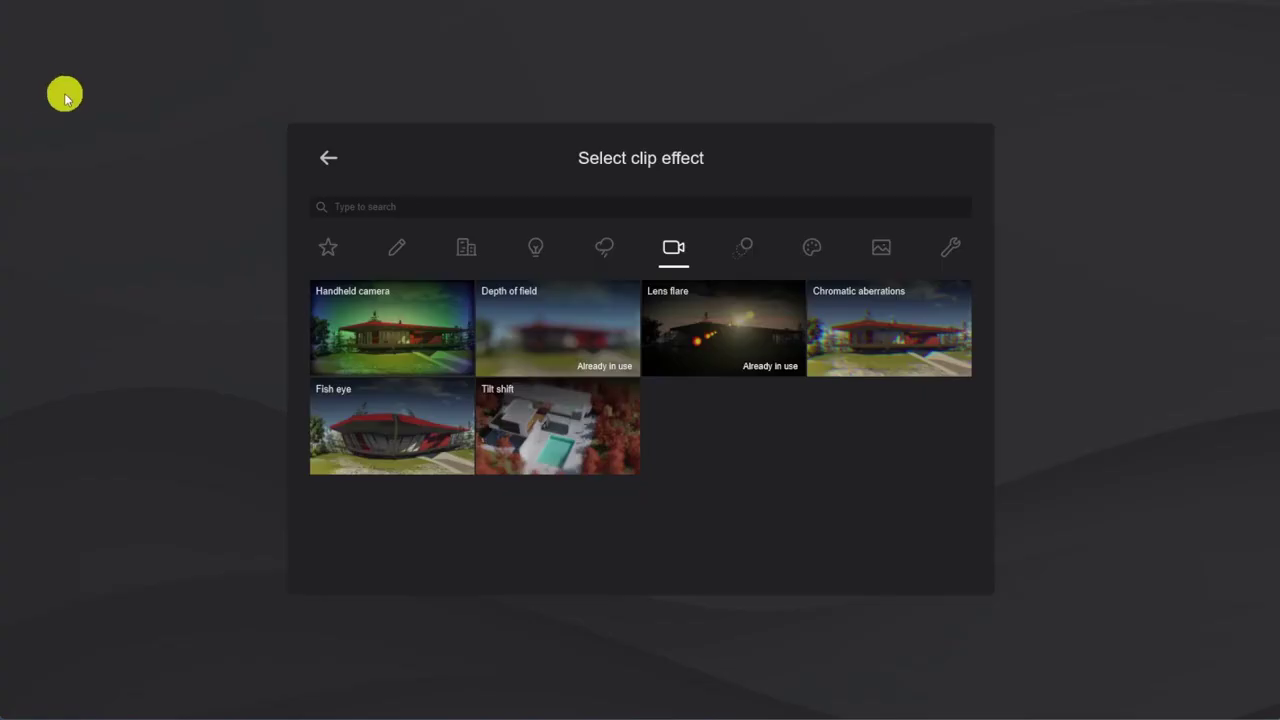
click(540, 246)
click(556, 338)
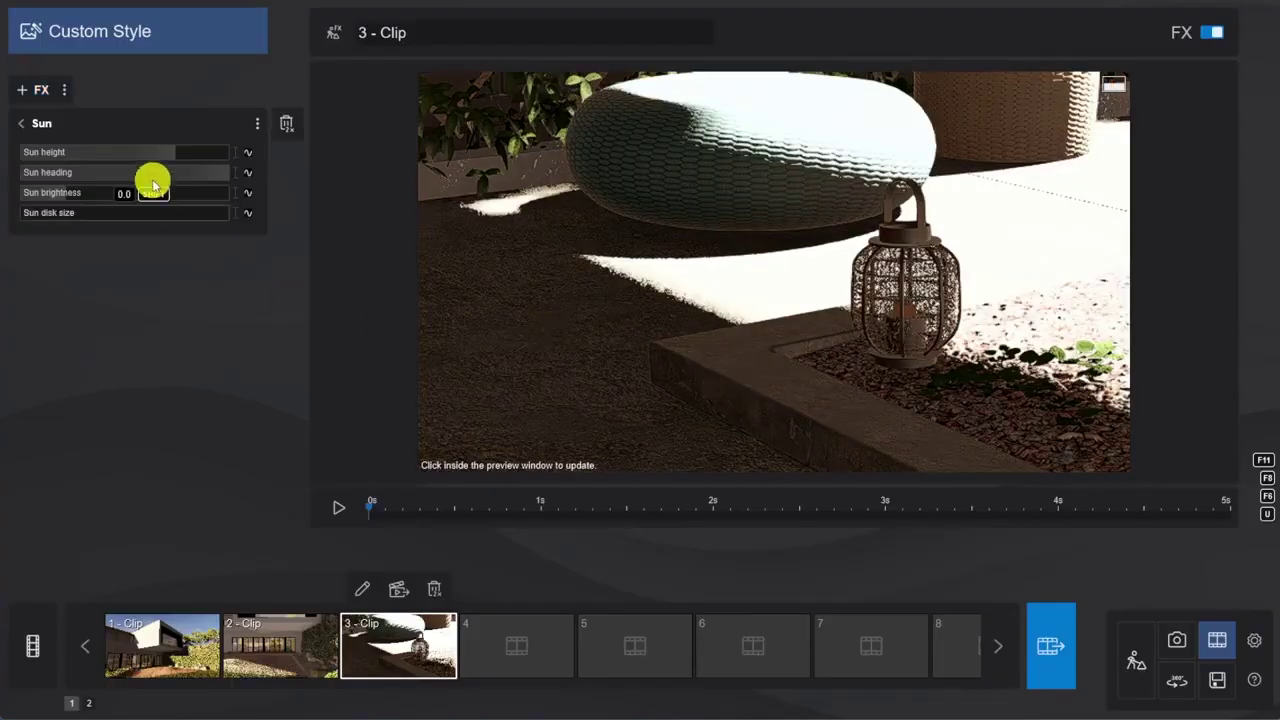
click(228, 151)
text(20.1)
key(Return)
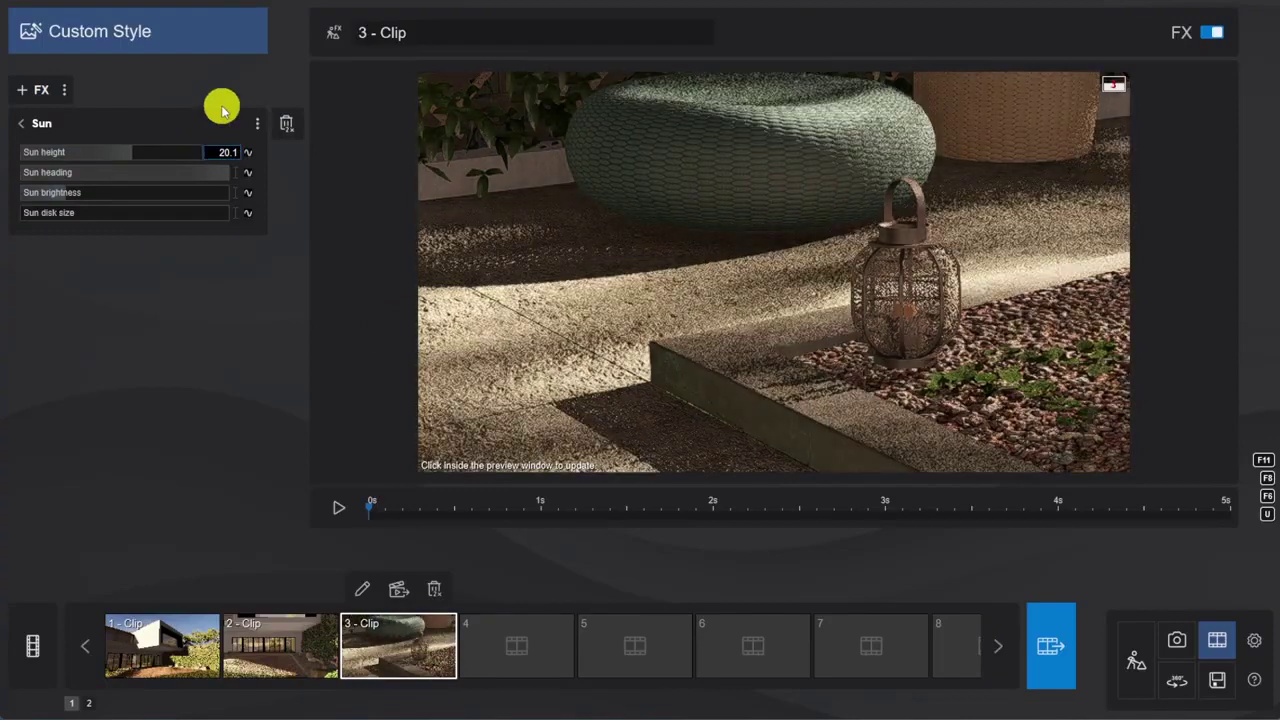
Set clip 3's sun heading to -152.1 and lower the sun brightness to about 0.2.
text(-152.1)
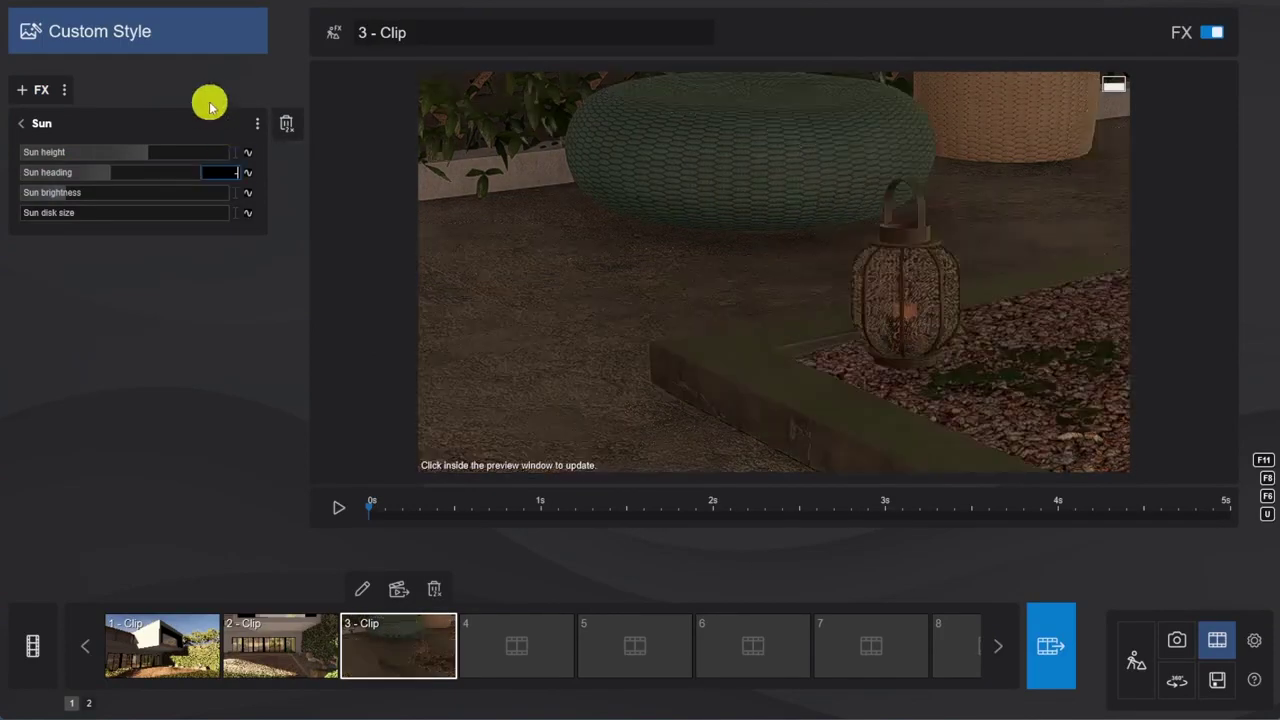
key(Return)
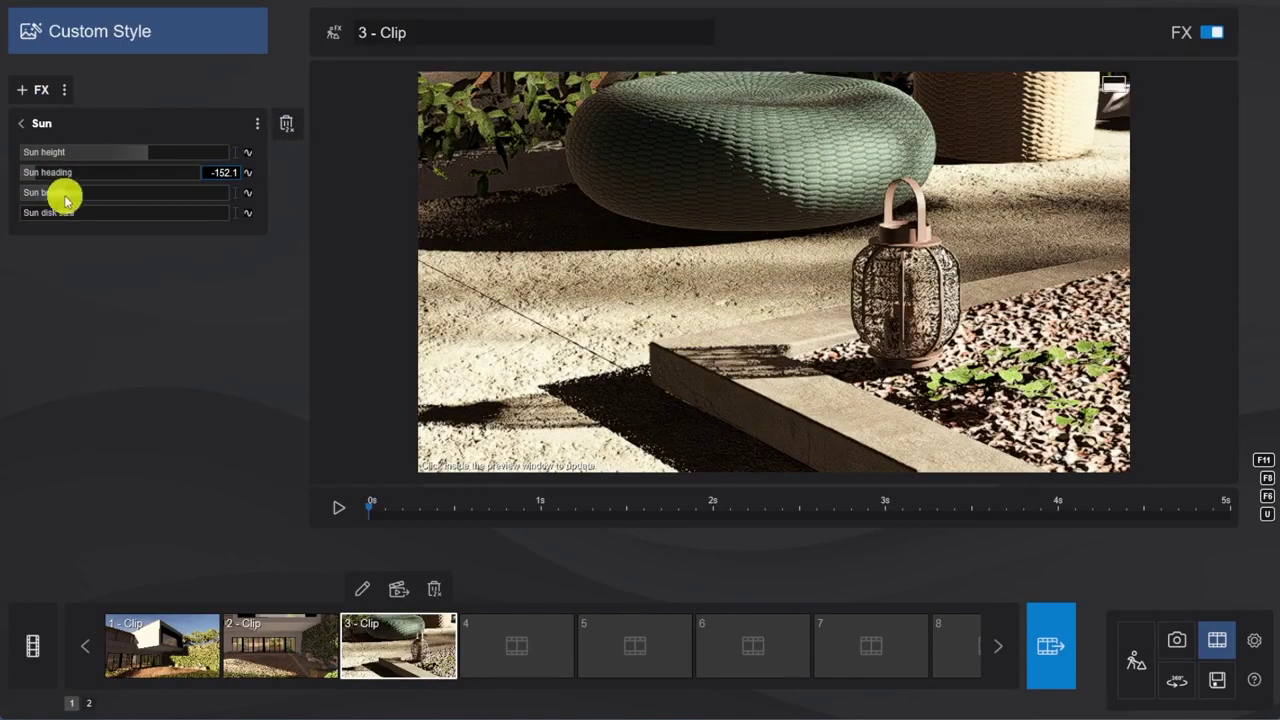
drag(65, 200, 25, 176)
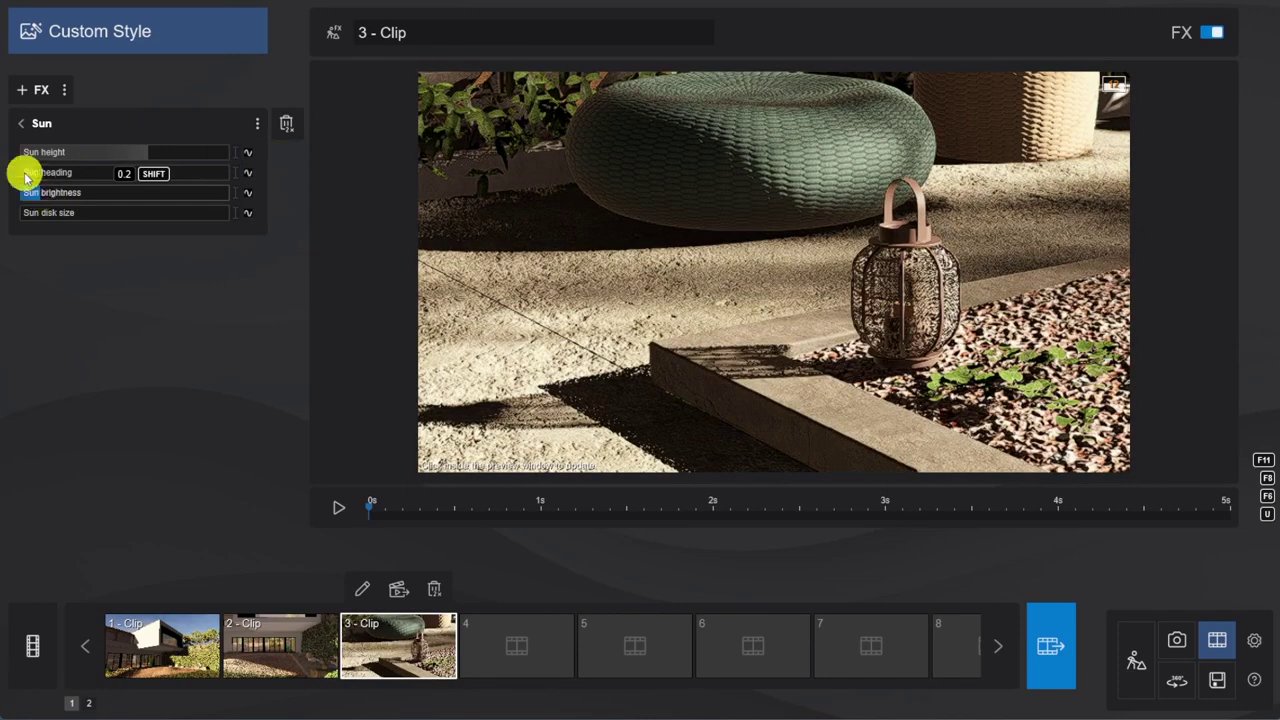
click(21, 123)
Set the shadow type in clip 3's Shadow effect to Ultra sharp.
click(94, 449)
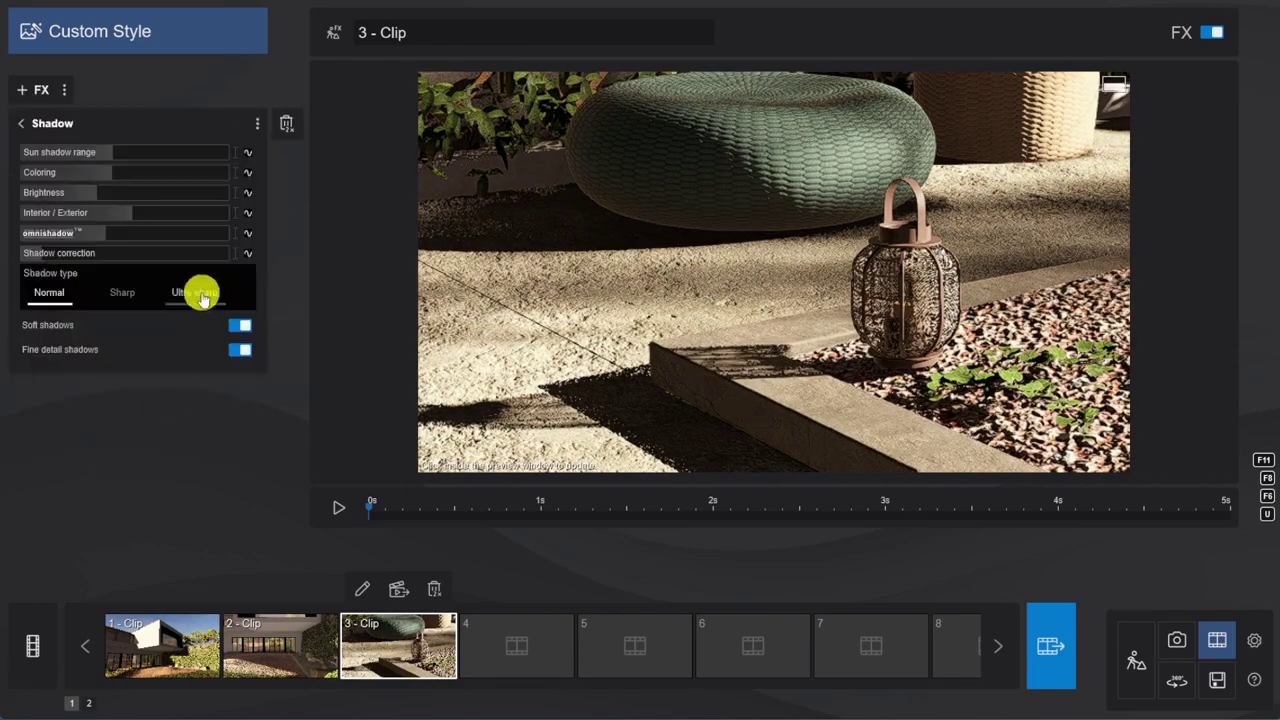
click(197, 293)
click(52, 126)
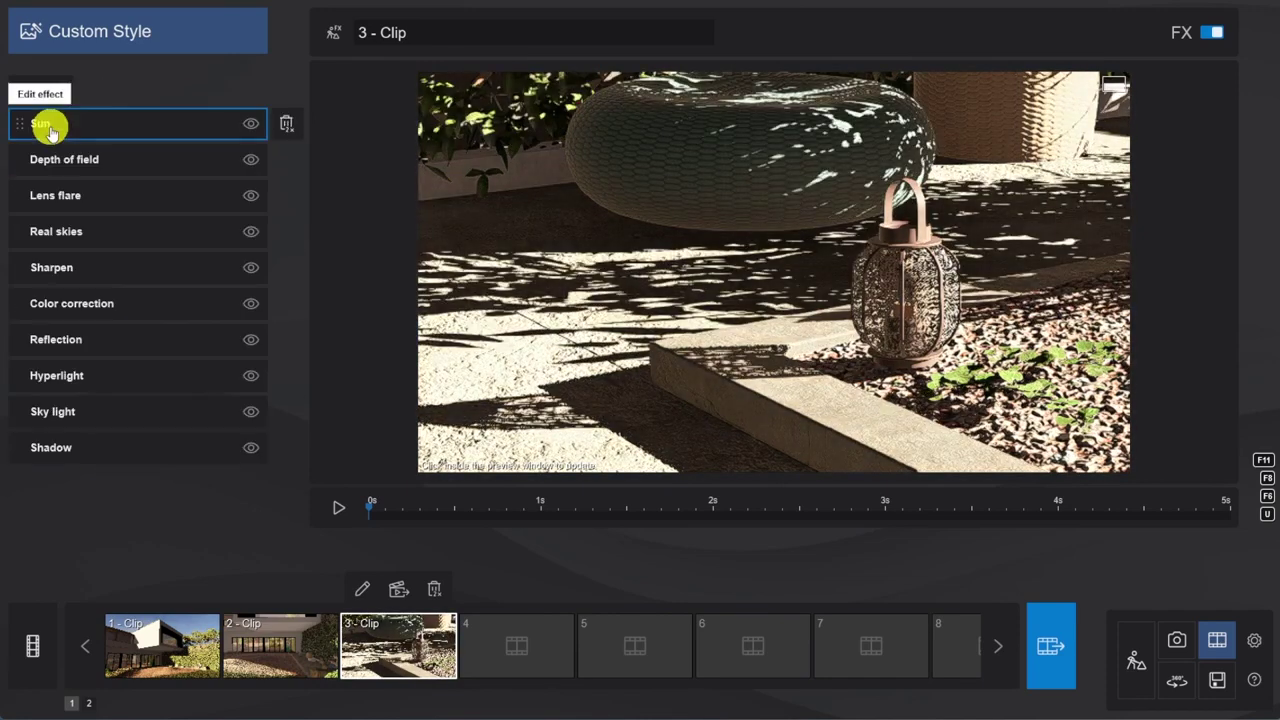
In clip 3's Depth of field, set foreground/background to about 0.5, pick a new focus point and raise the amount to about 192.3.
click(128, 163)
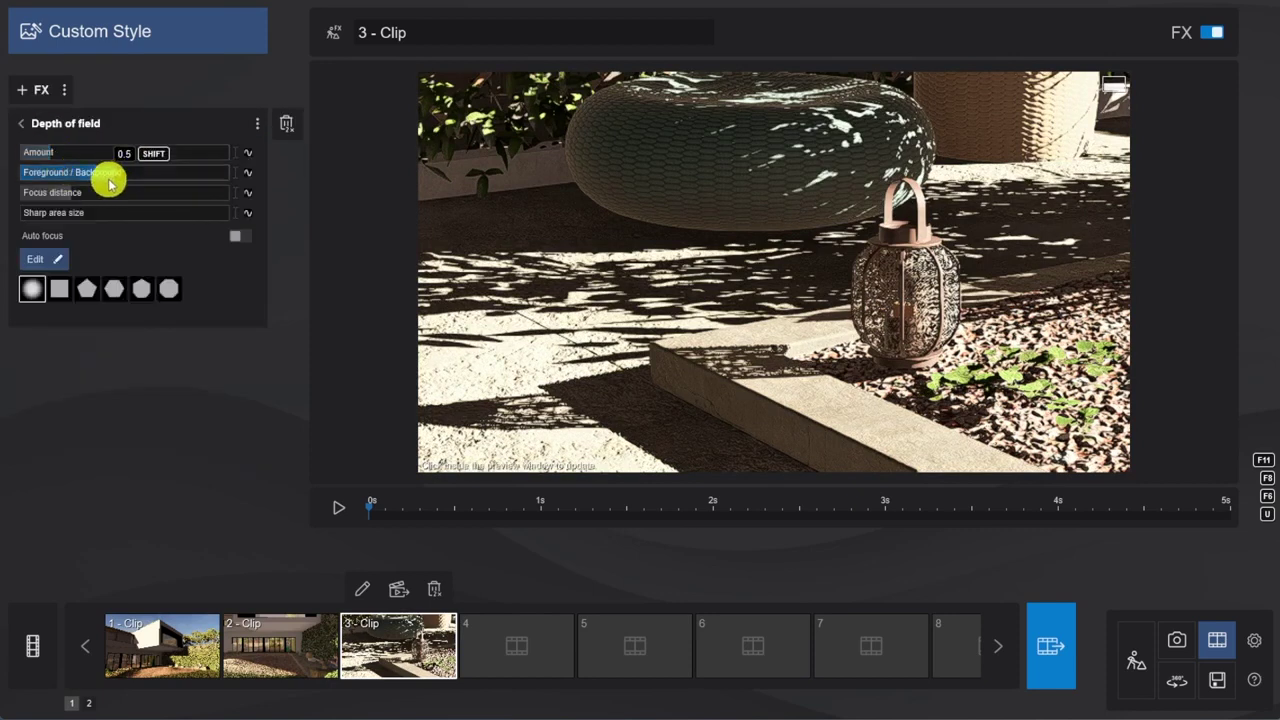
click(55, 258)
click(648, 508)
click(1236, 673)
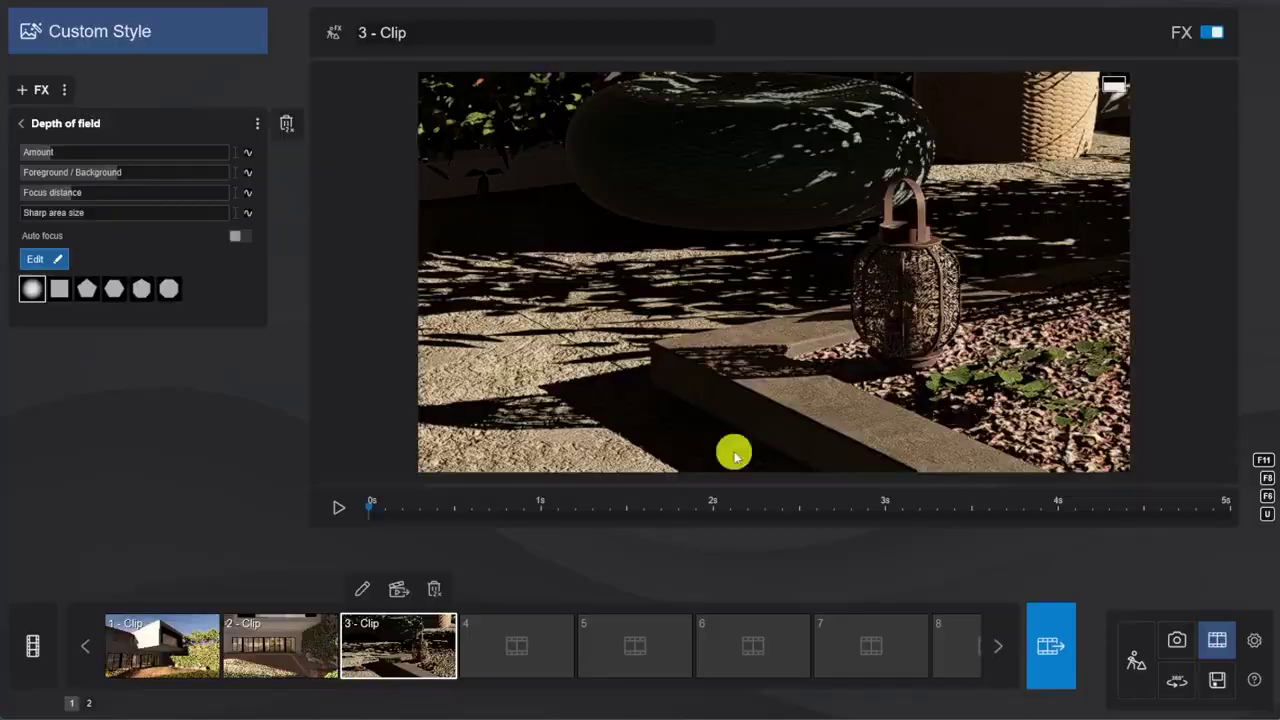
drag(64, 154, 142, 160)
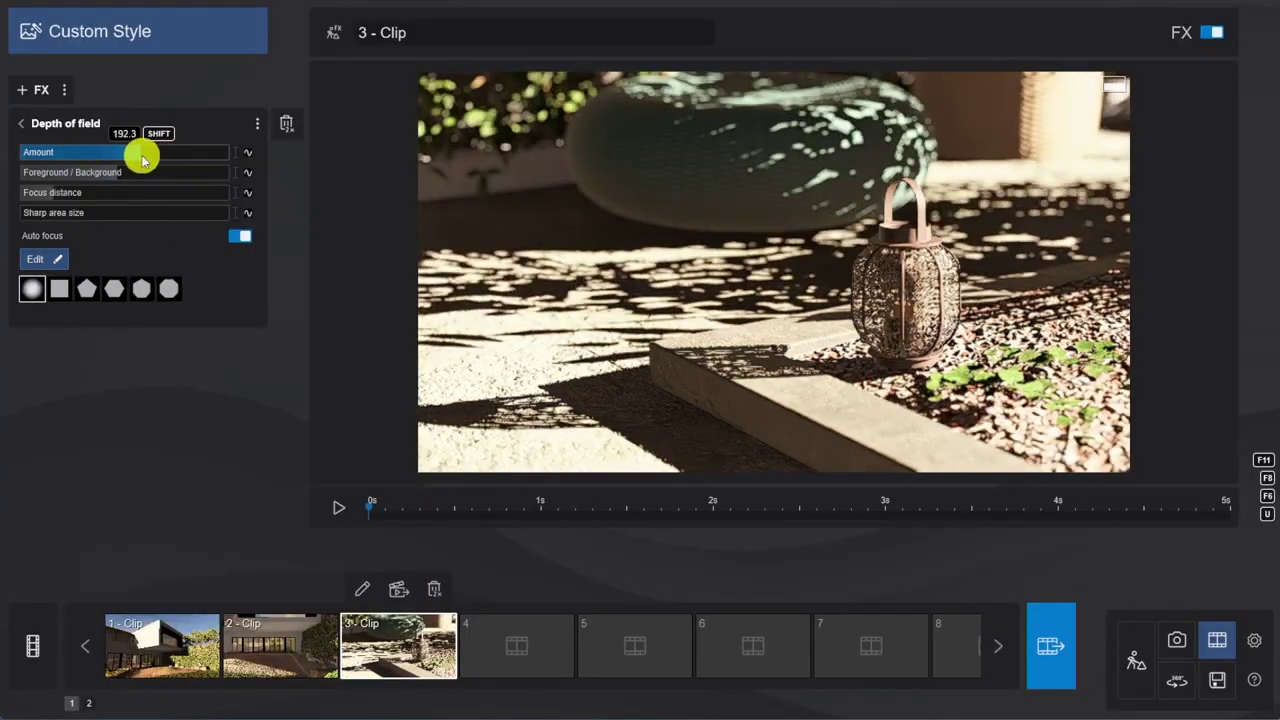
click(727, 284)
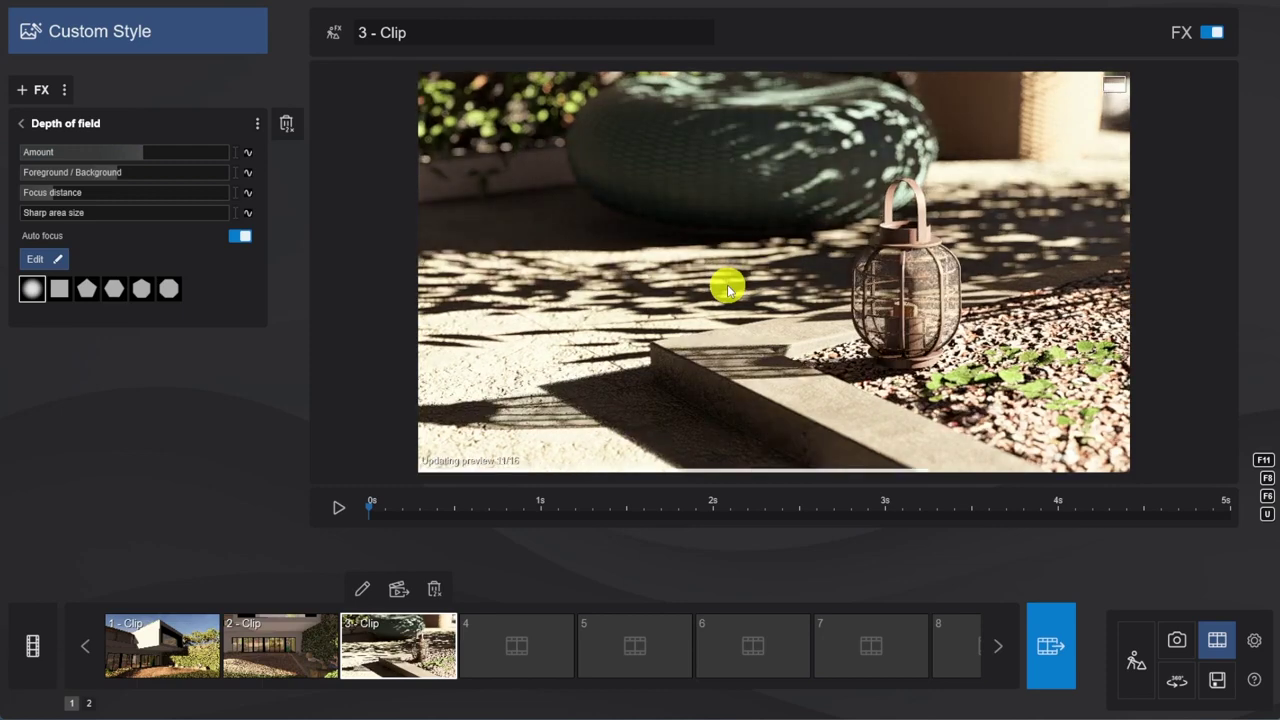
click(21, 123)
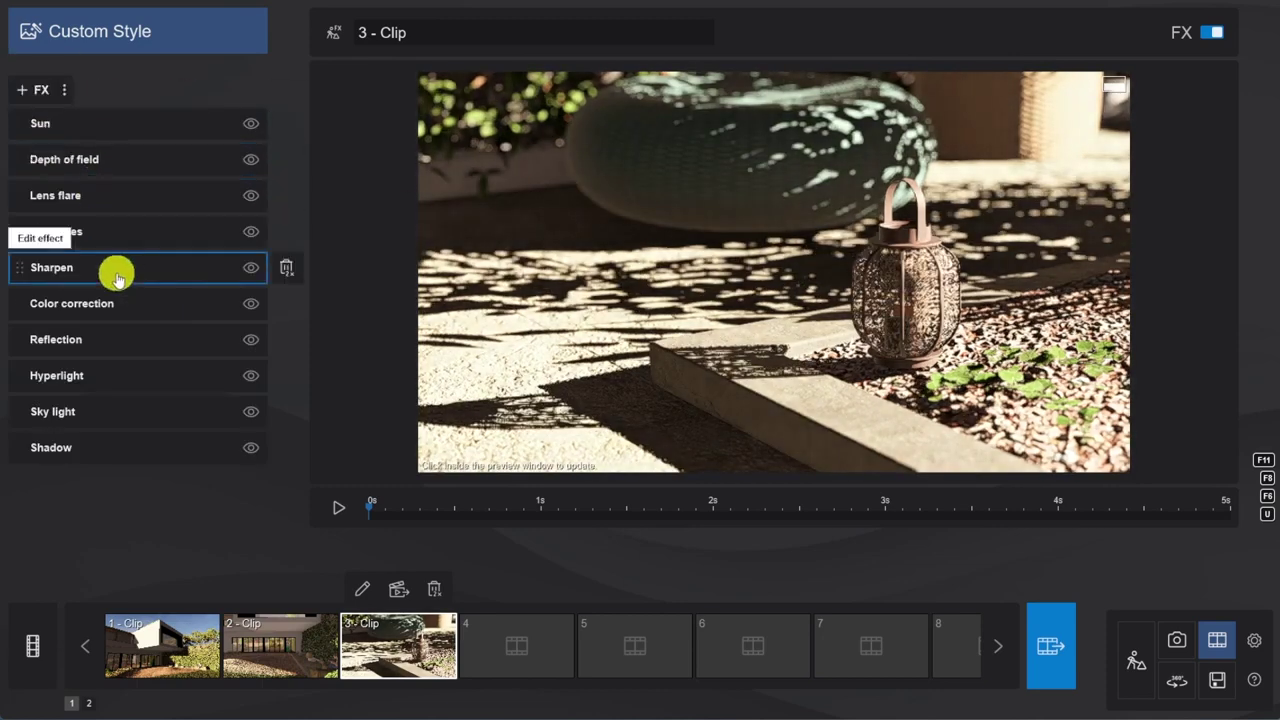
Set the intensity of clip 3's Sharpen effect to about 0.4.
click(114, 266)
drag(33, 153, 45, 155)
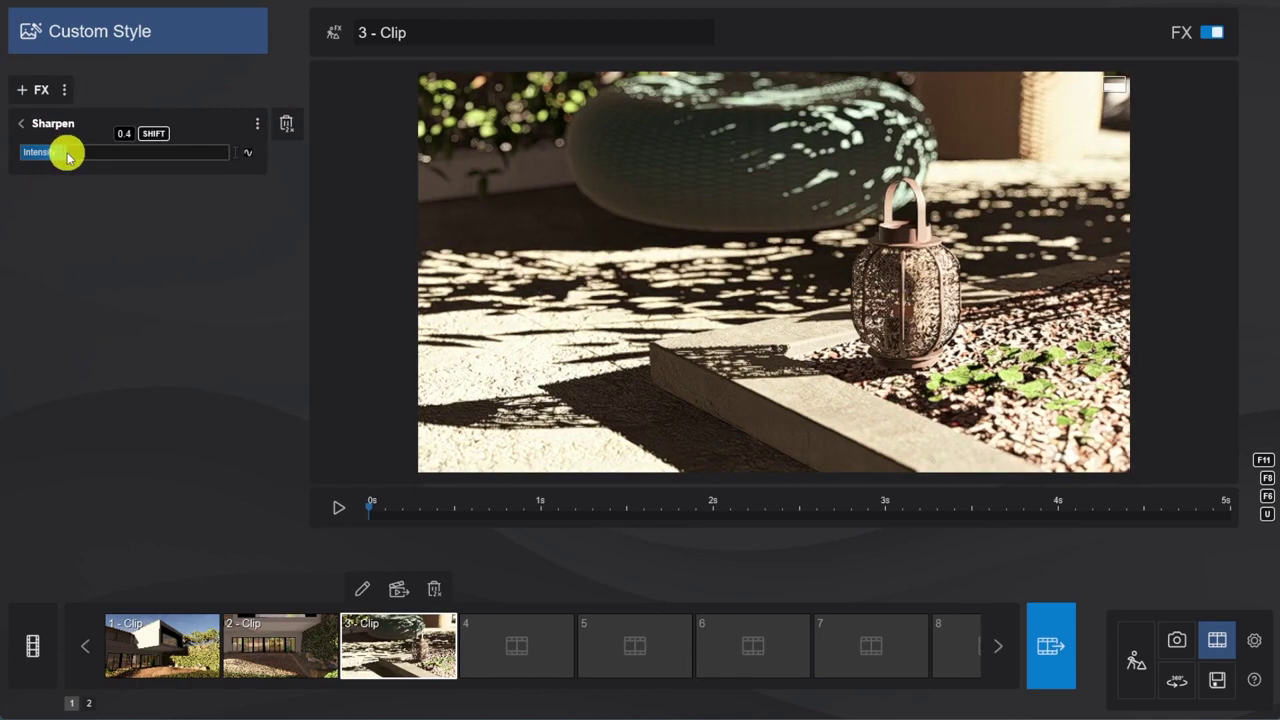
click(22, 123)
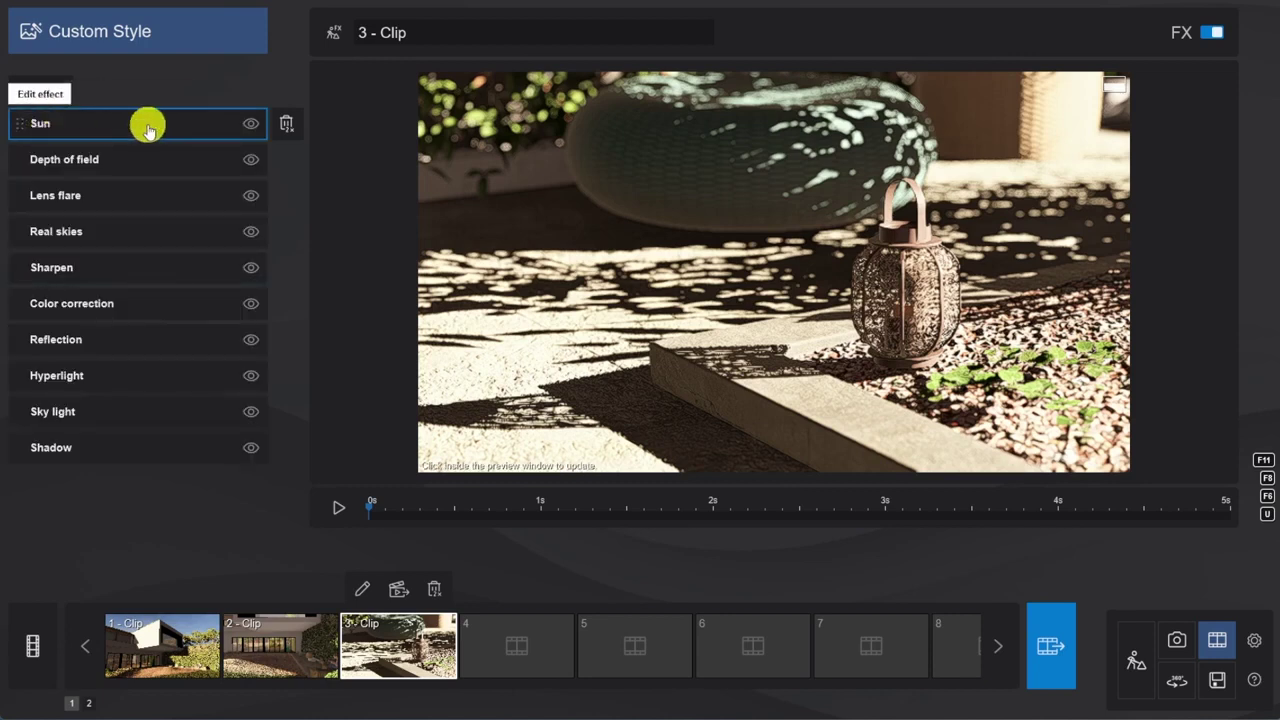
Animate clip 3's sun heading with keyframes at the start and at 5 s, setting the end value to -153.1, and play the clip.
click(148, 127)
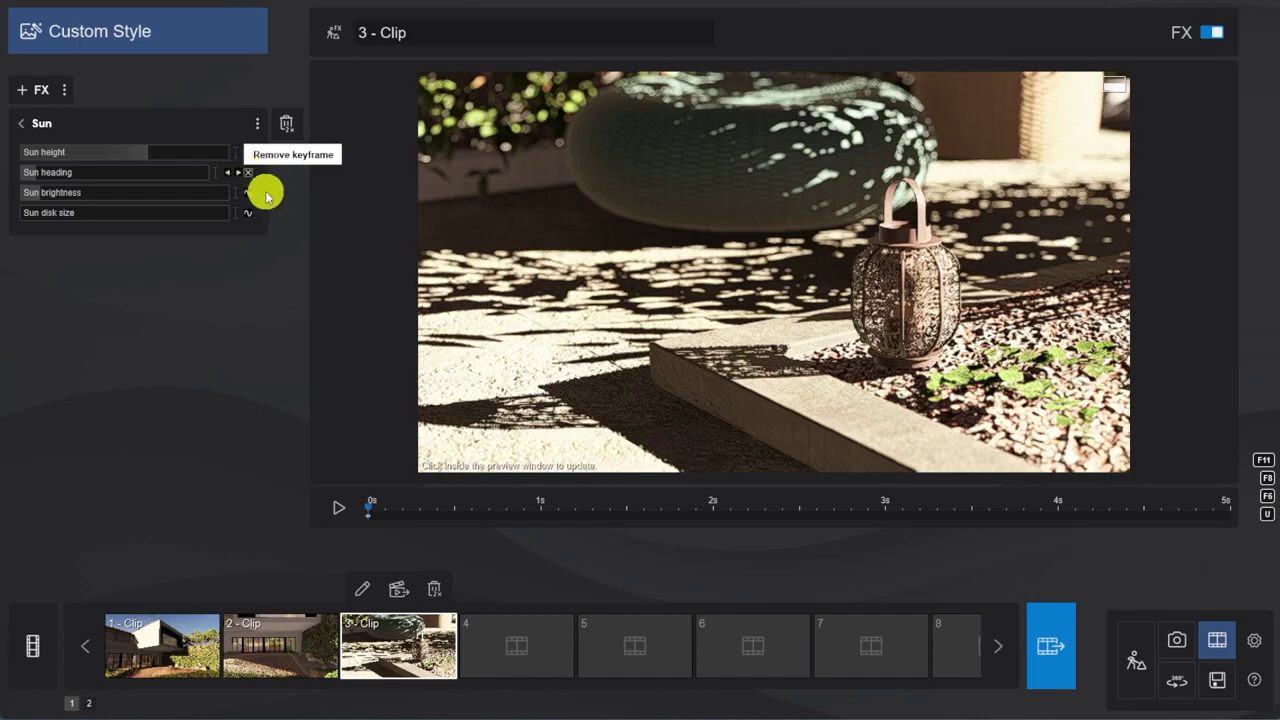
drag(368, 510, 1183, 546)
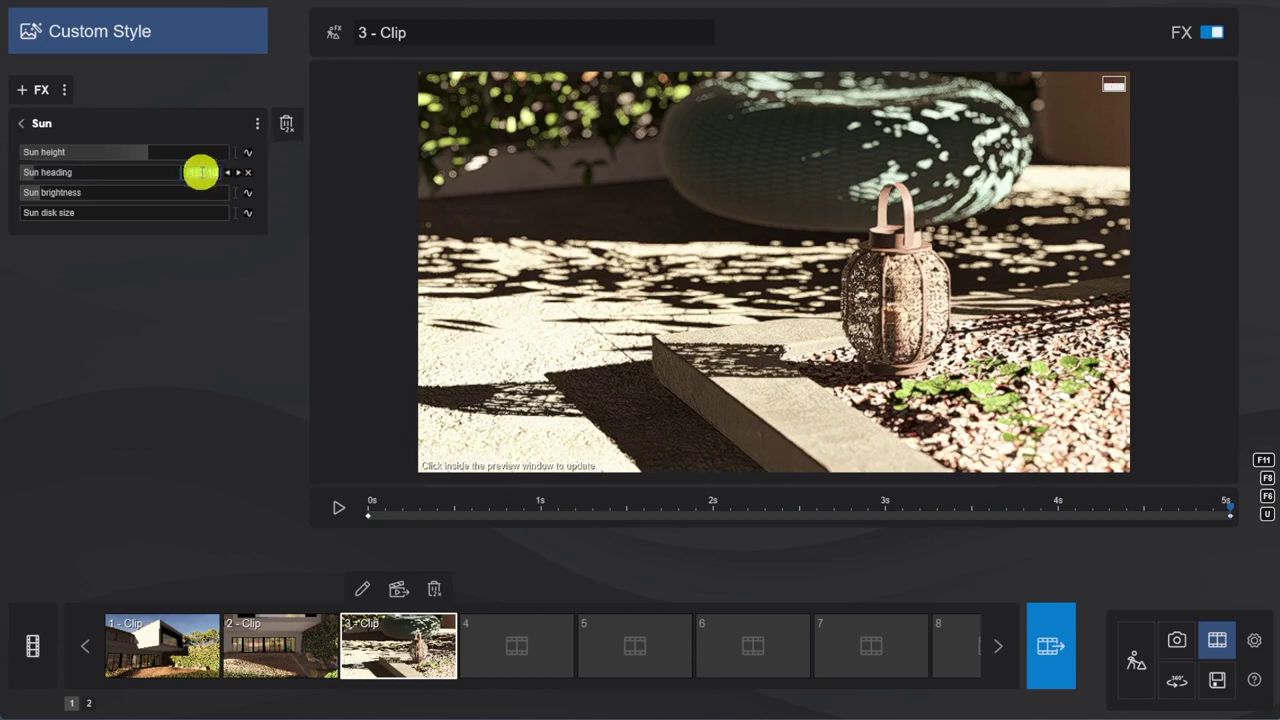
text(-15)
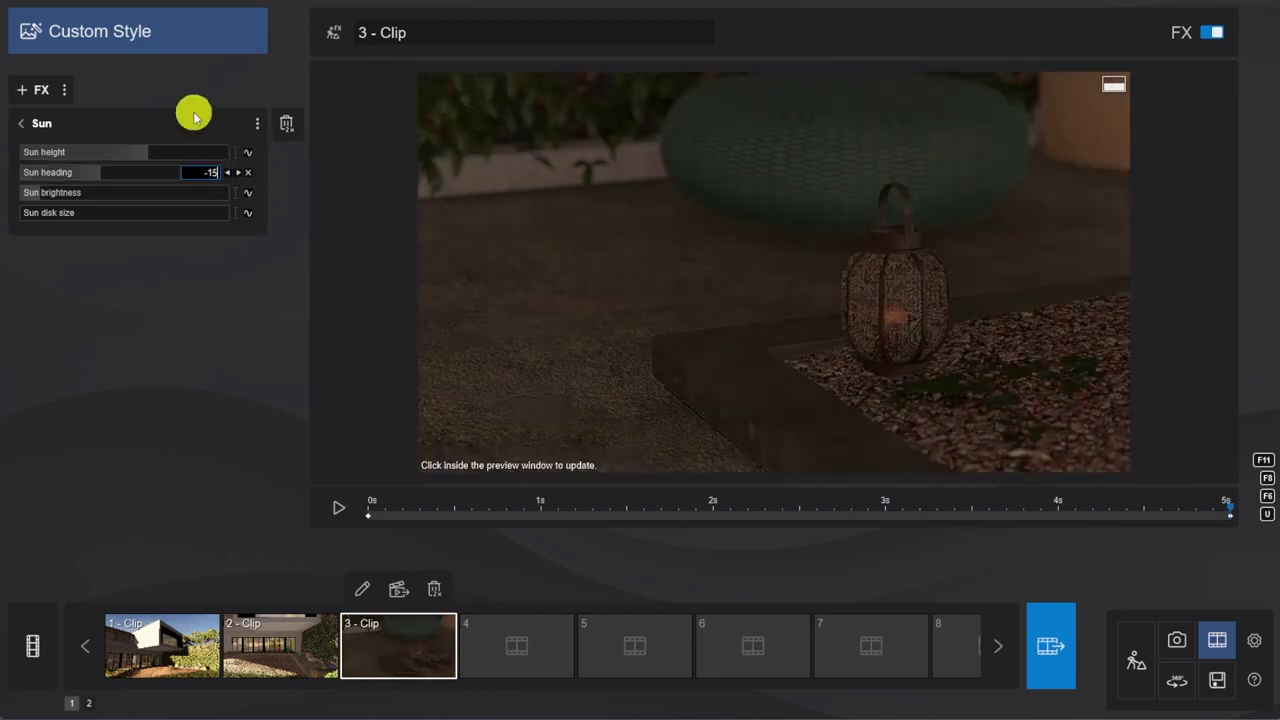
text(3.1)
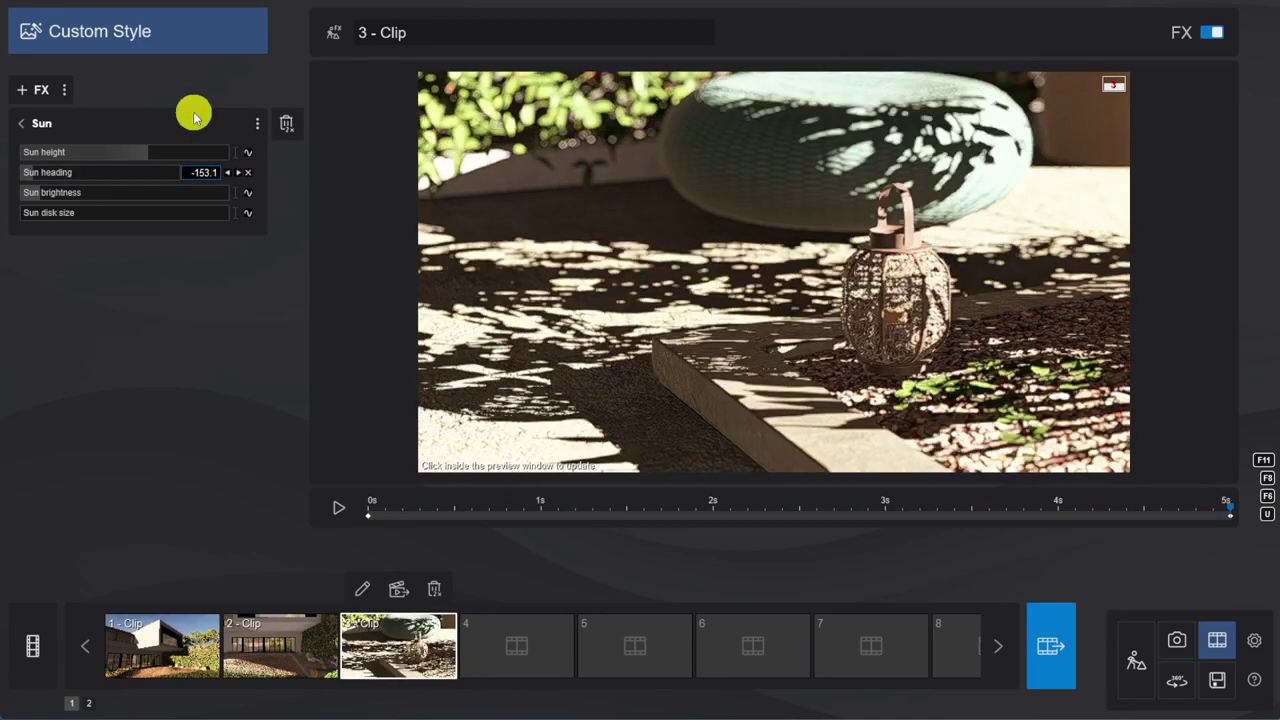
click(340, 509)
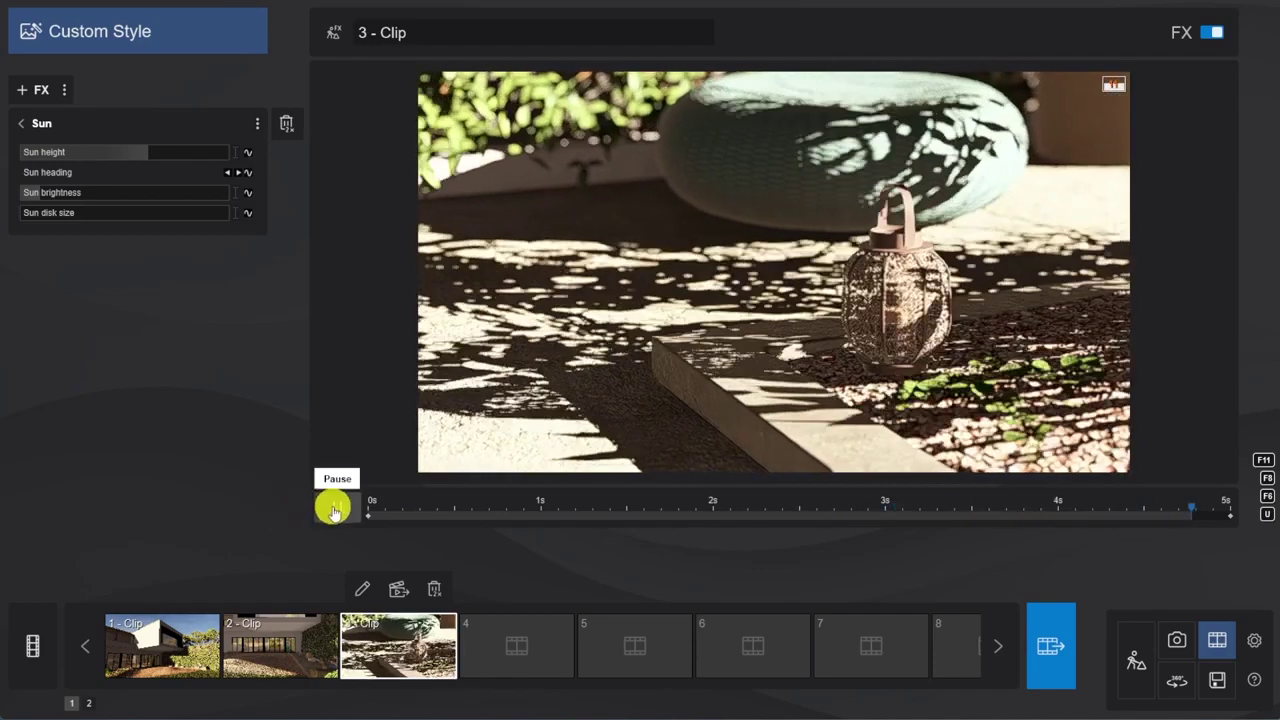
Render the entire movie as a Full HD MP4 at 30 frames per second and four-star quality, saved as exterior clip.
click(1051, 645)
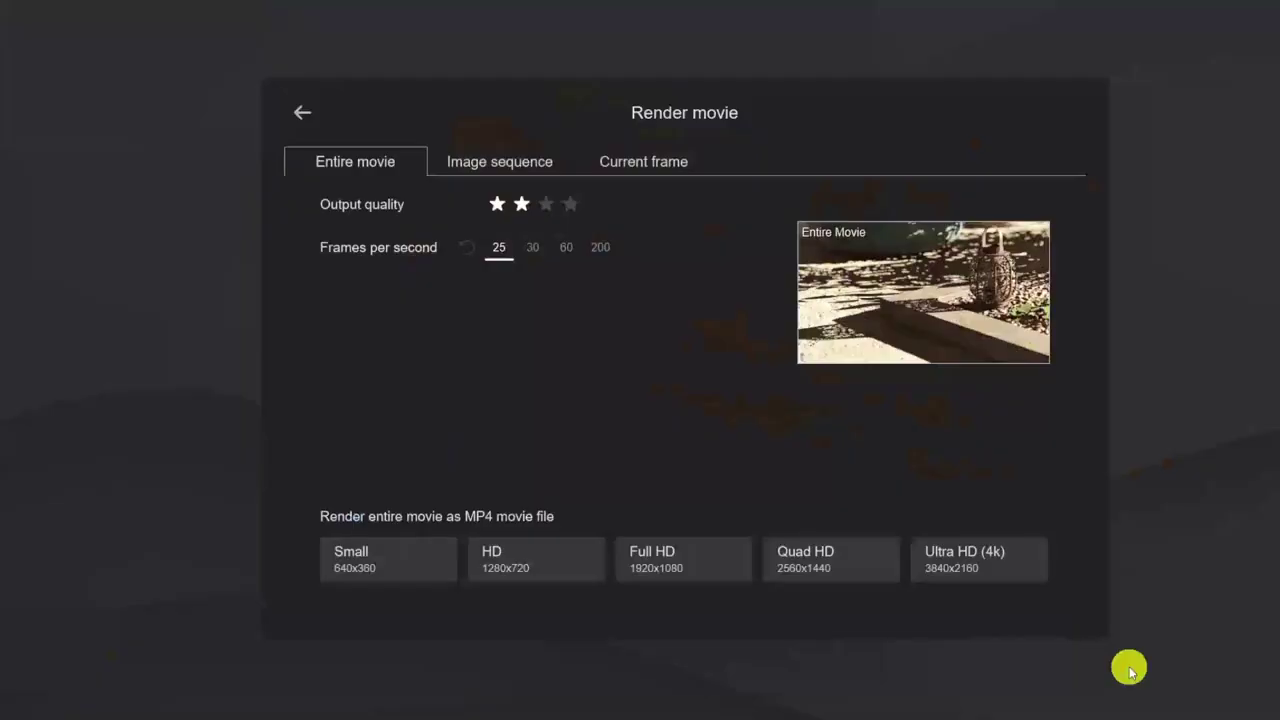
click(536, 248)
click(570, 204)
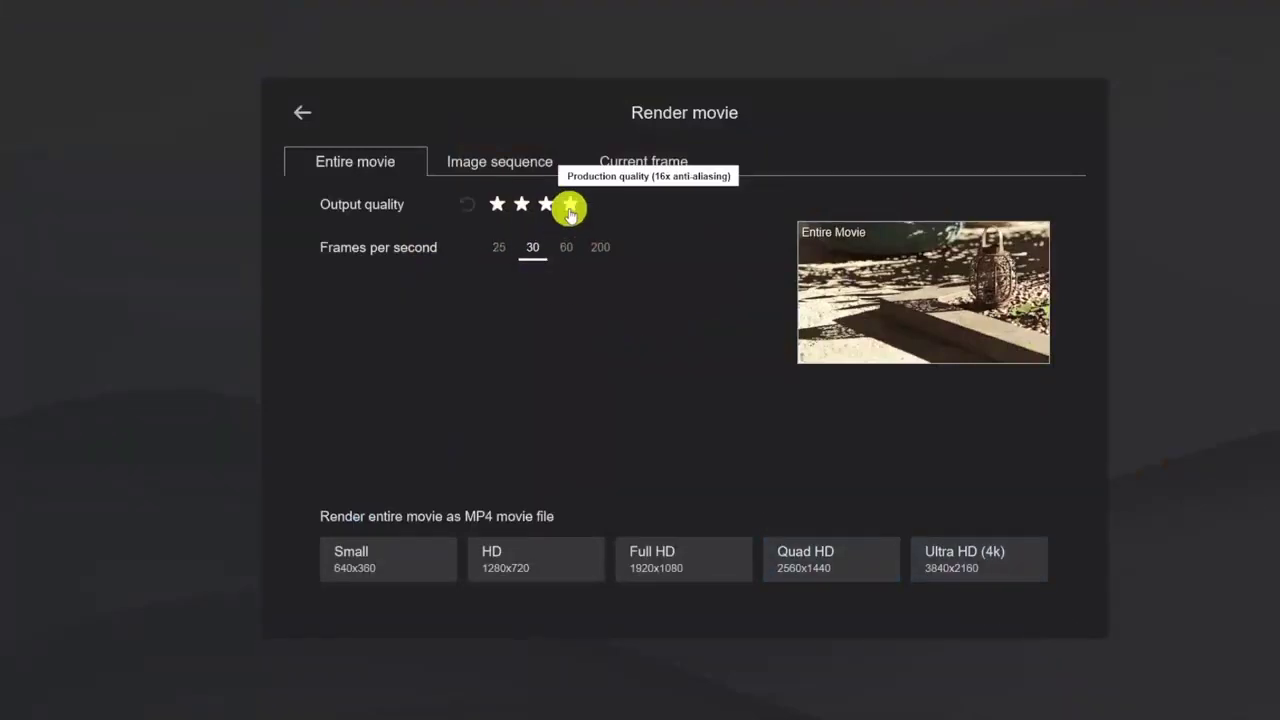
click(664, 570)
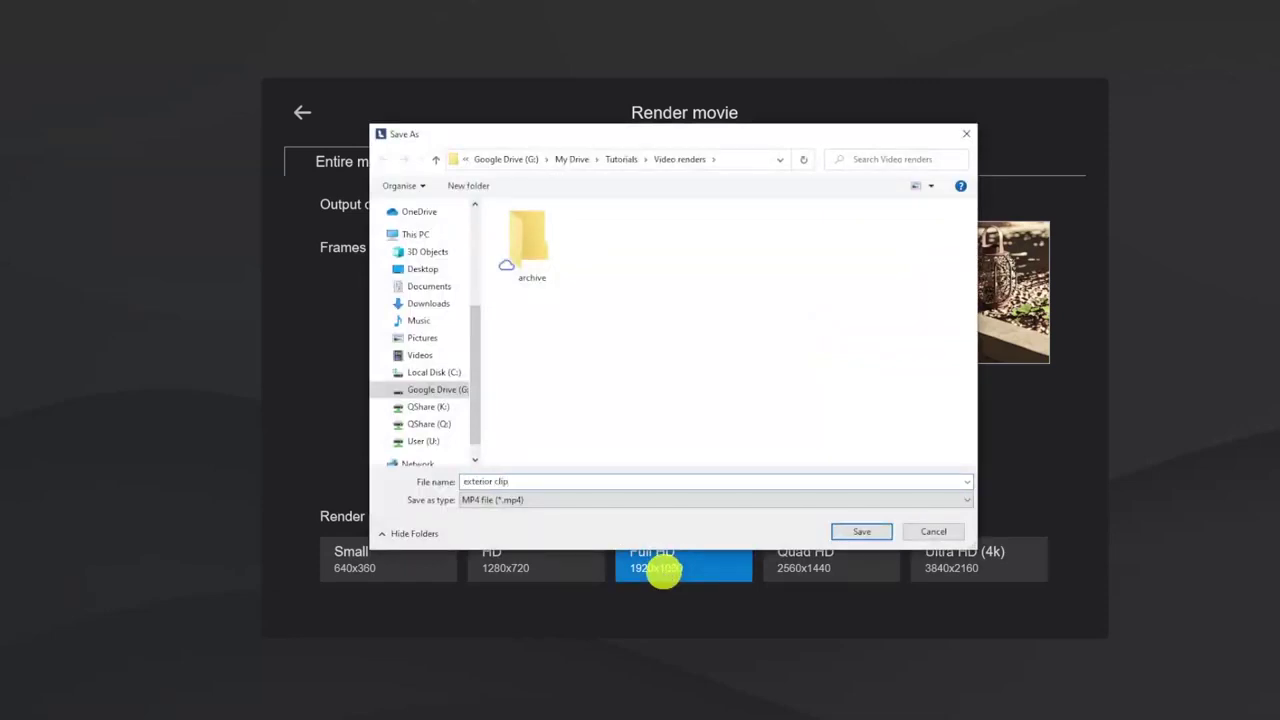
key(Return)
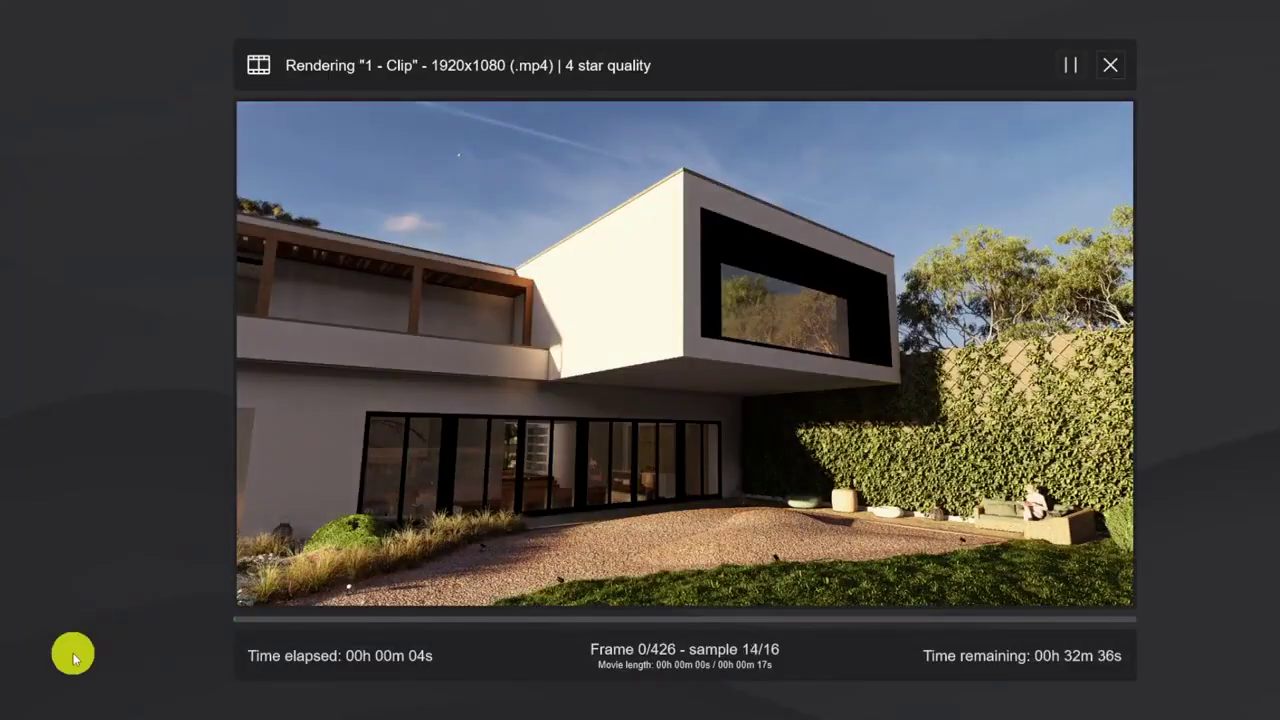